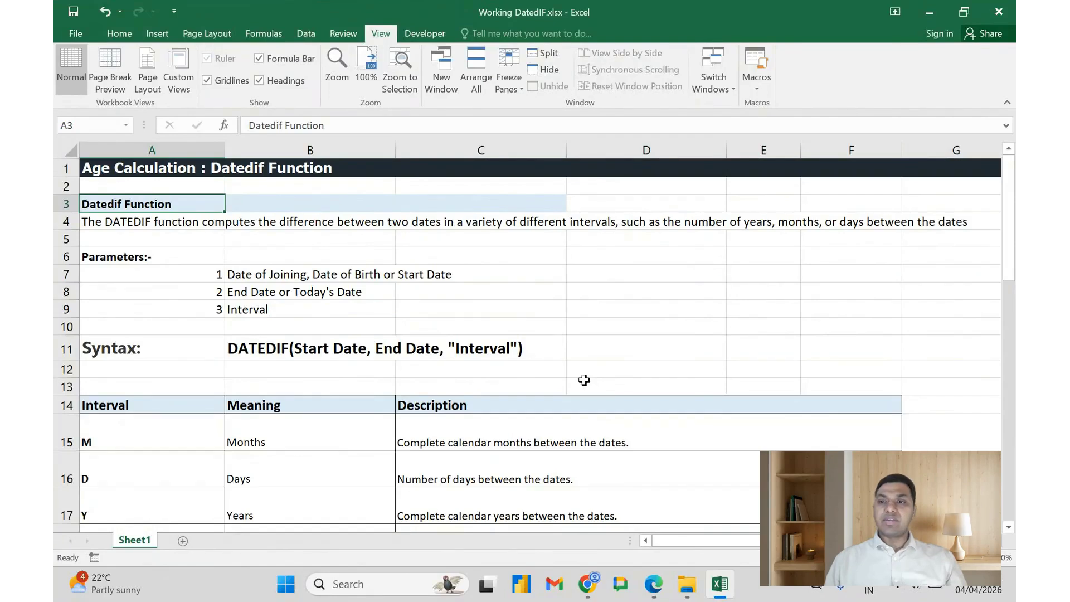
Read through the DATEDIF function's three parameters and its syntax line in rows 7 to 11.
key(Down)
key(Down)
key(Down)
key(Down)
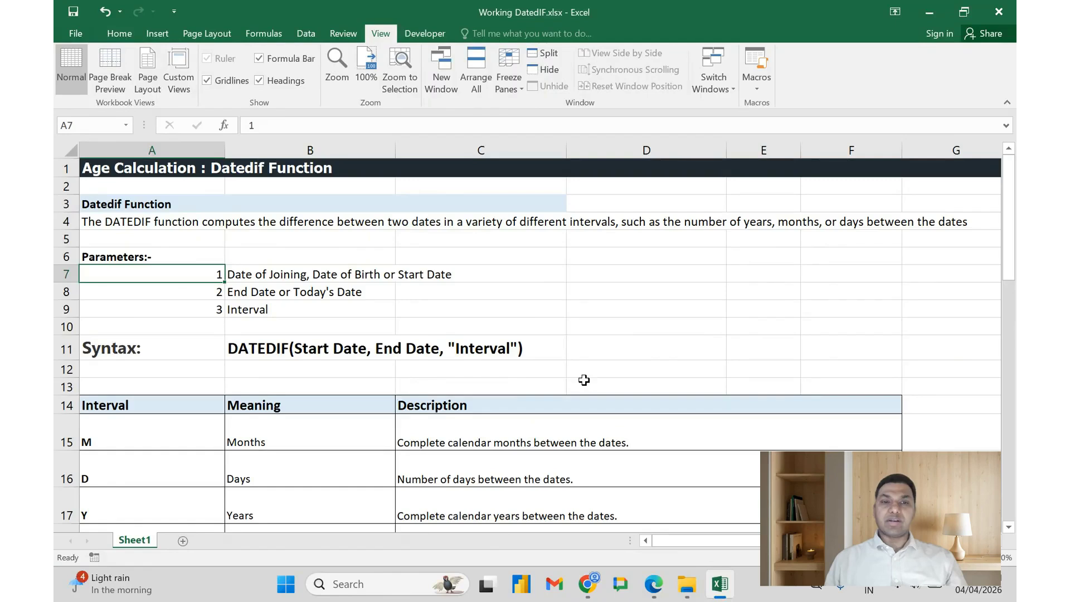
key(Down)
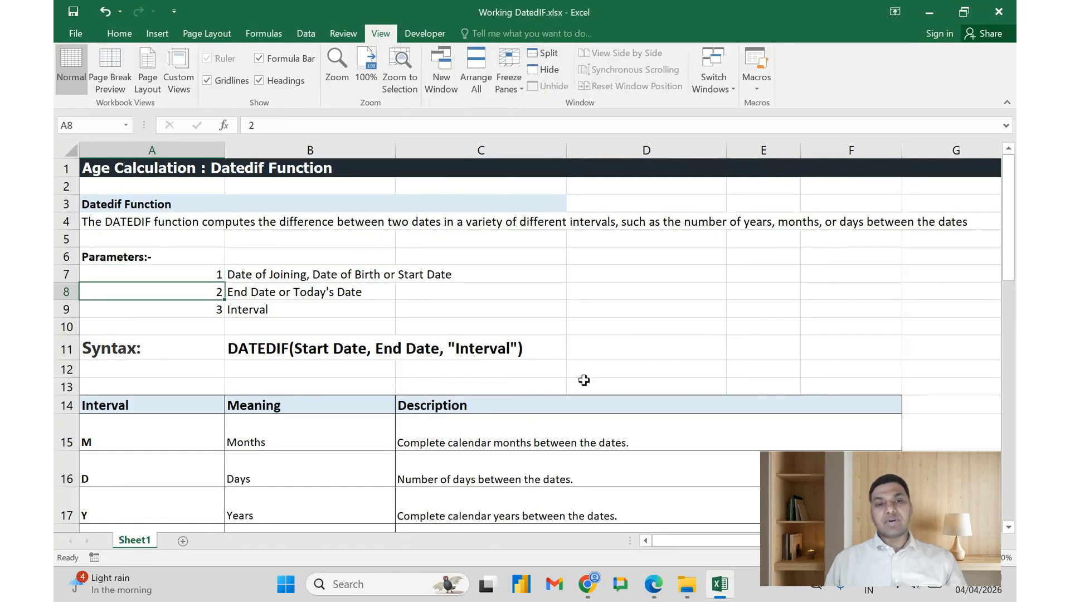
key(Down)
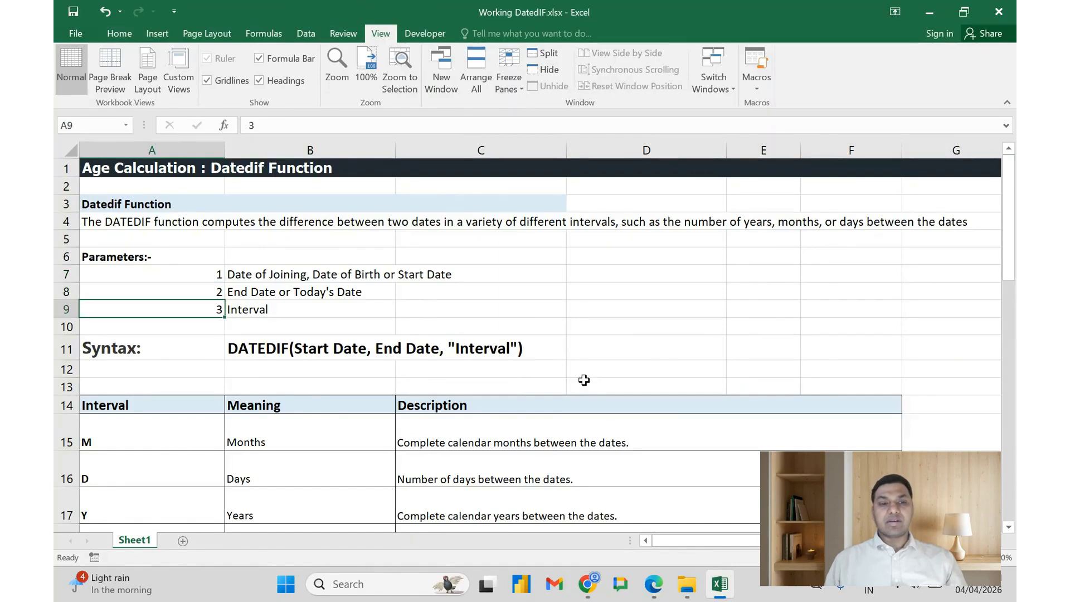
key(Down)
key(Down)
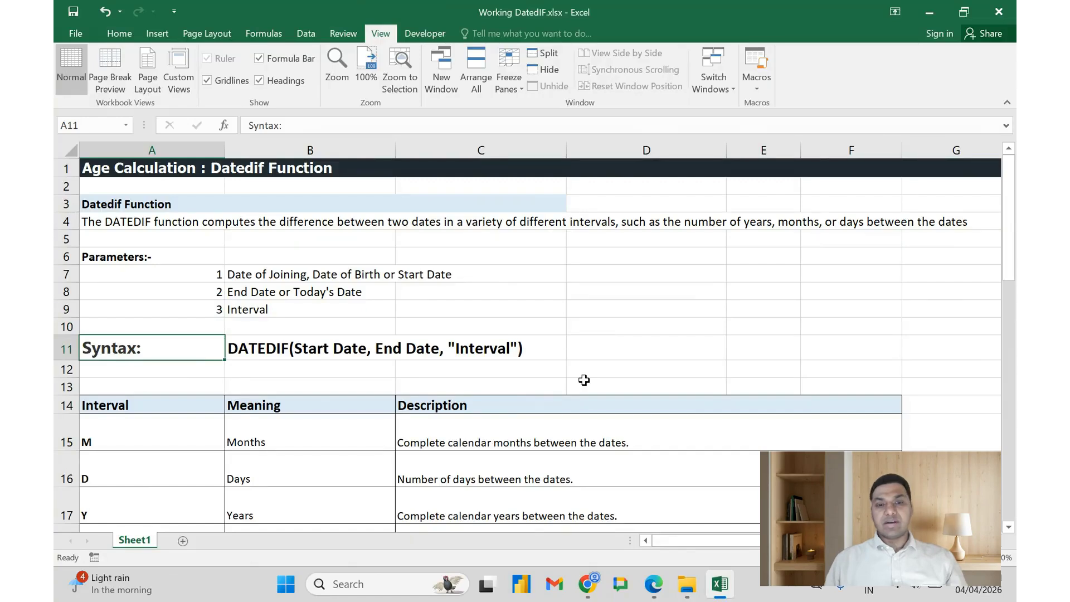
key(Down)
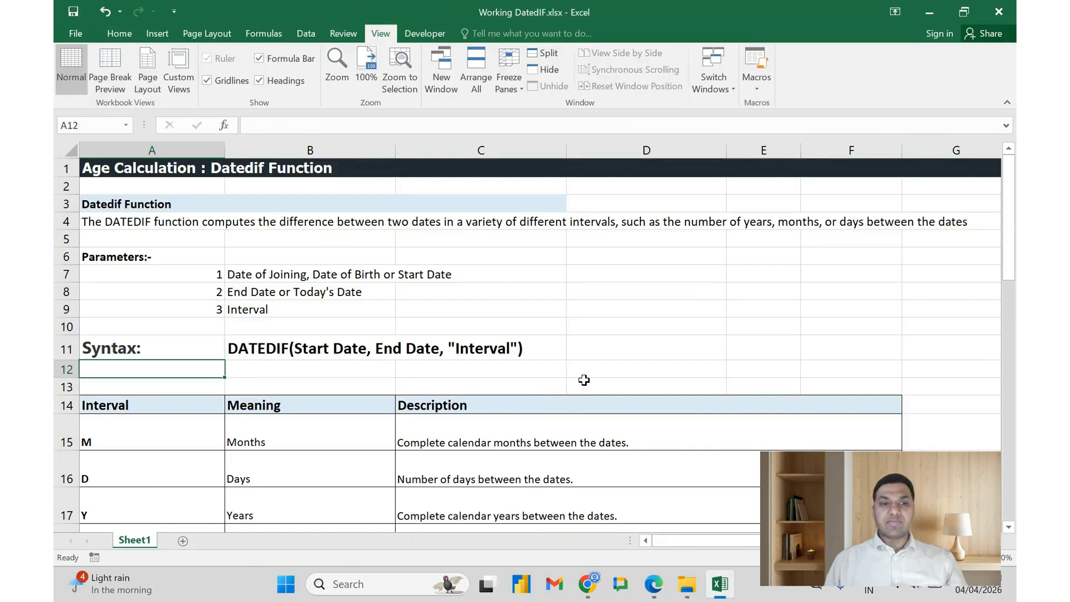
Examine the interval table's M, D and Y rows, reading each code's meaning and description.
key(Down)
key(Down)
key(ctrl+shift+Down)
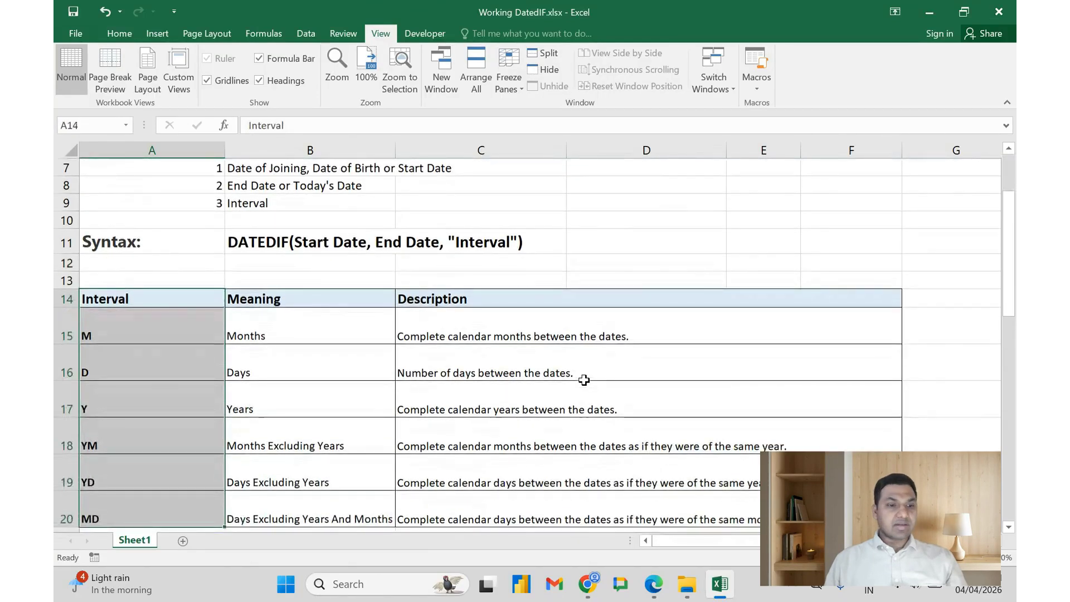
key(Down)
key(Up)
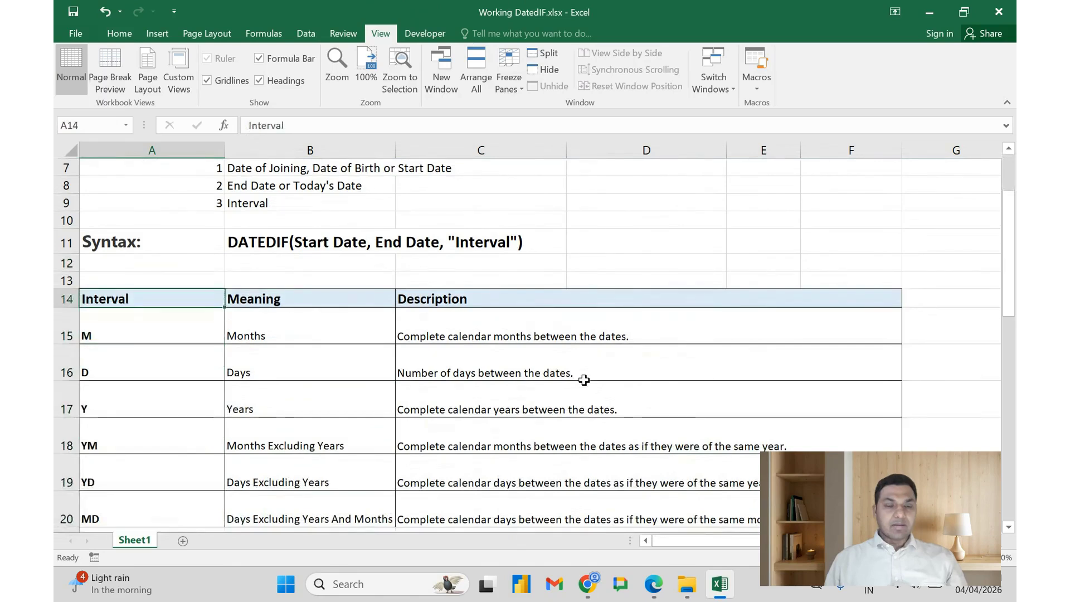
key(Down)
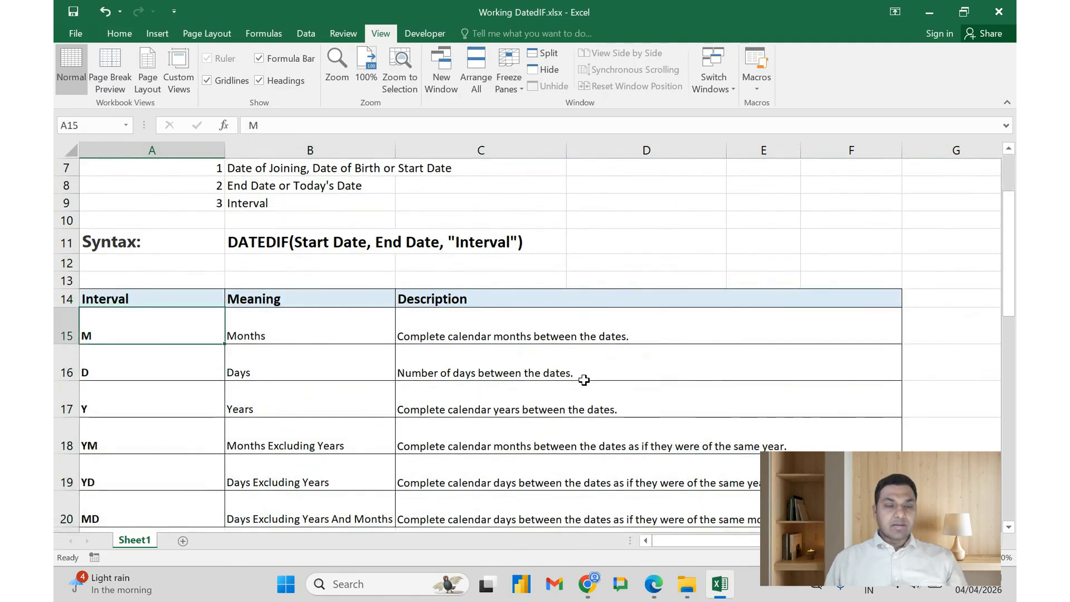
key(Right)
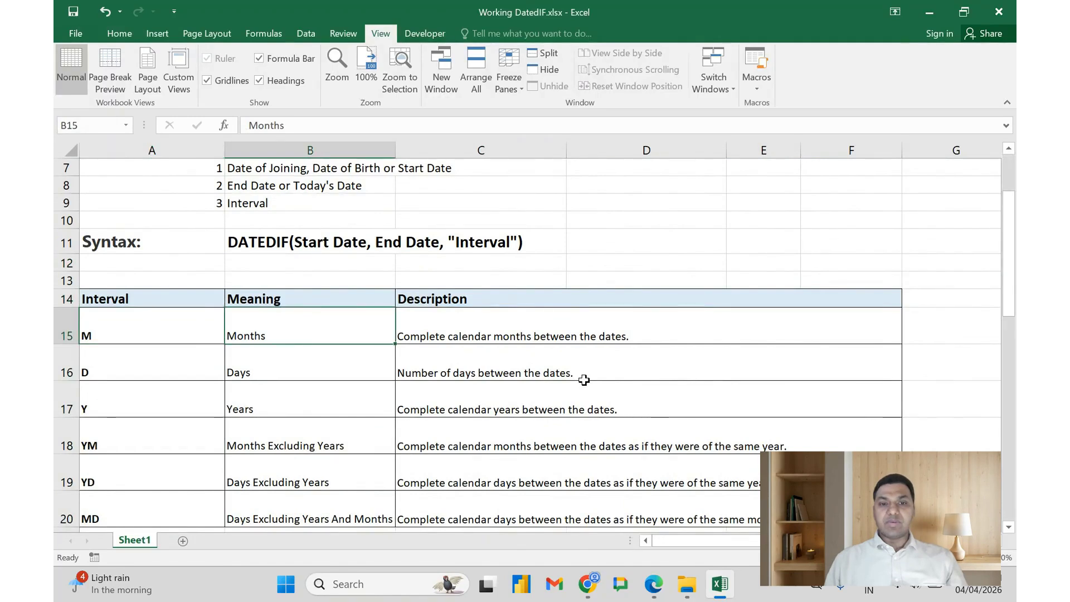
key(Right)
key(Right)
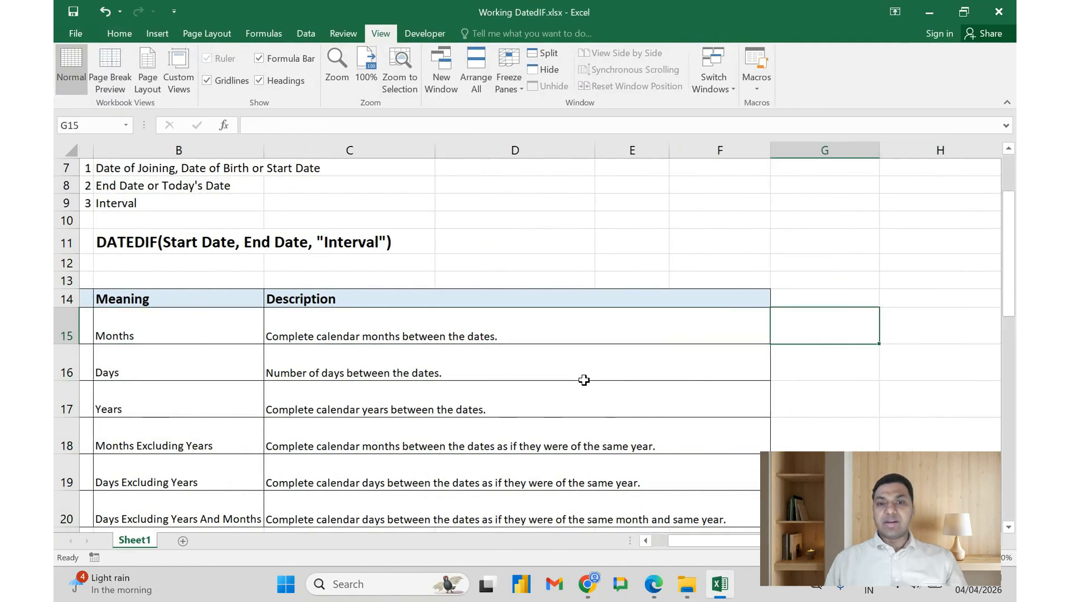
key(Home)
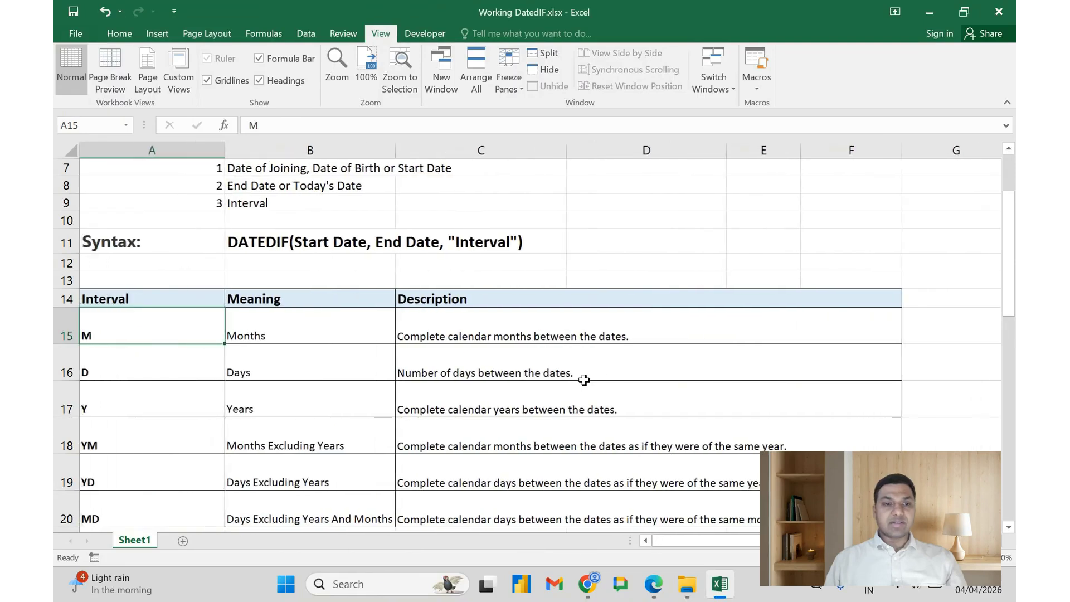
key(Down)
key(Right)
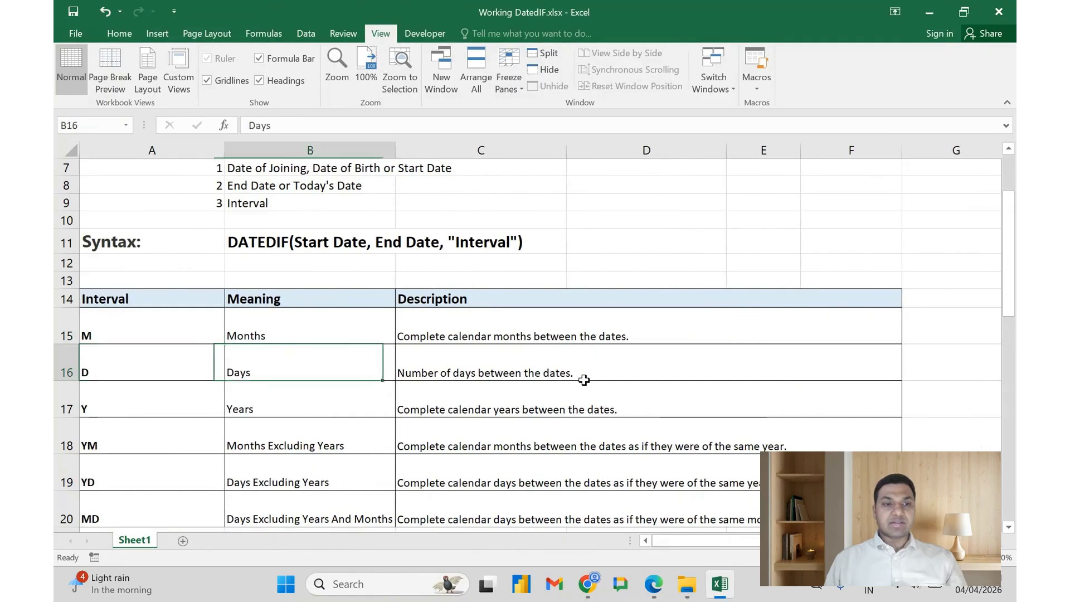
key(Right)
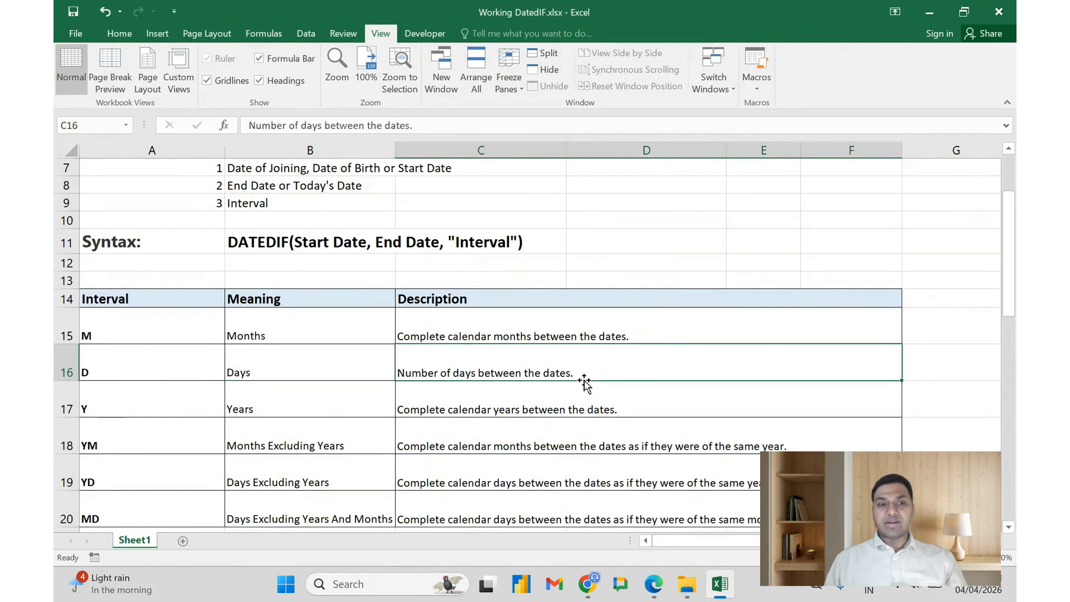
key(Home)
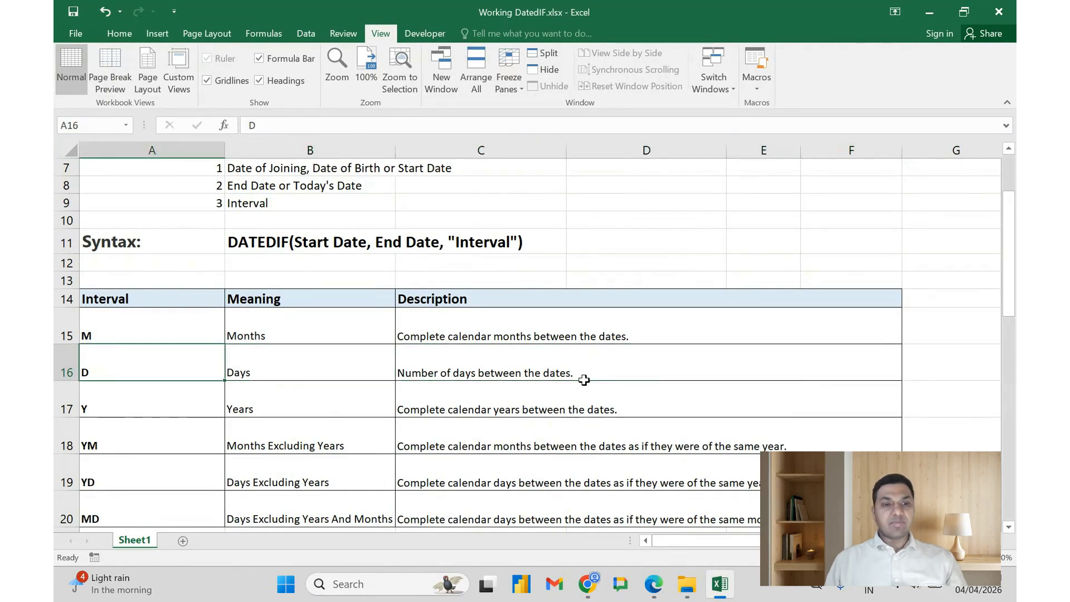
key(Down)
key(Right)
key(Right)
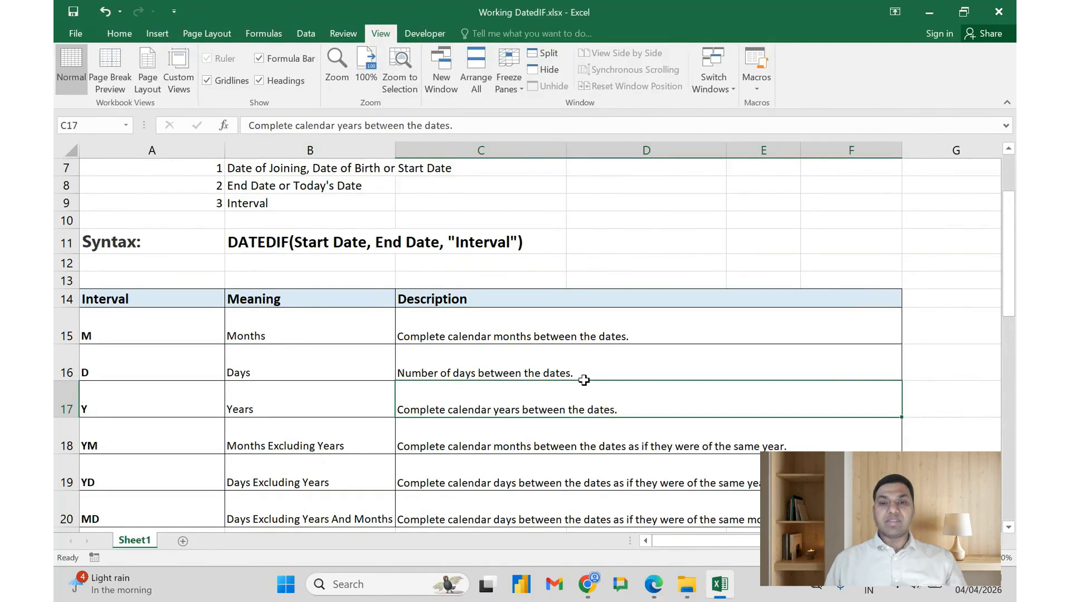
Examine the interval table's YM, YD and MD rows, including their meanings and descriptions.
key(Down)
key(Left)
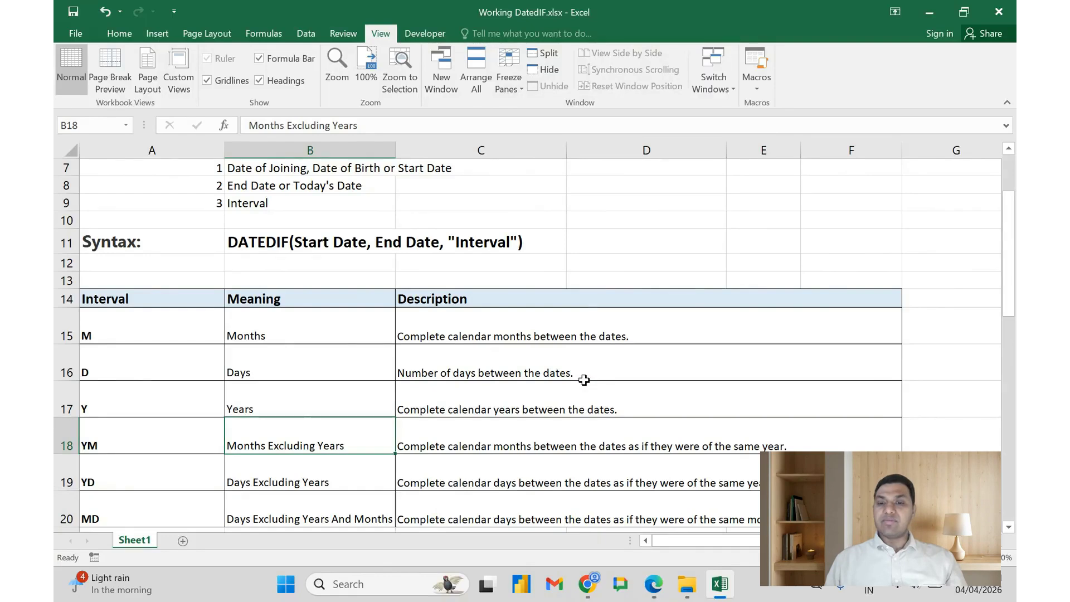
key(Down)
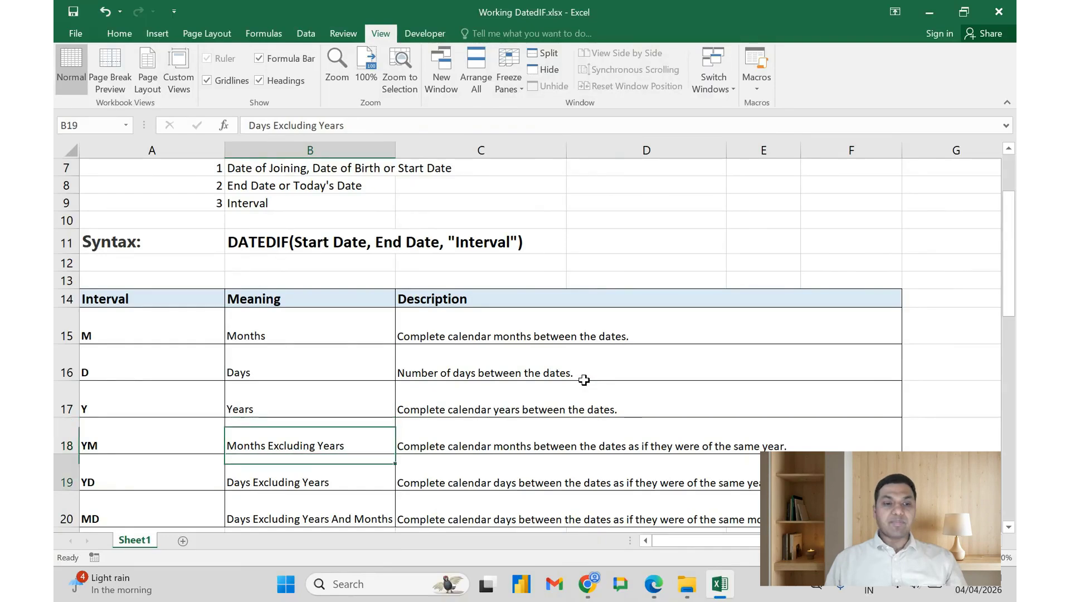
key(Down)
key(Up)
key(Left)
key(Right)
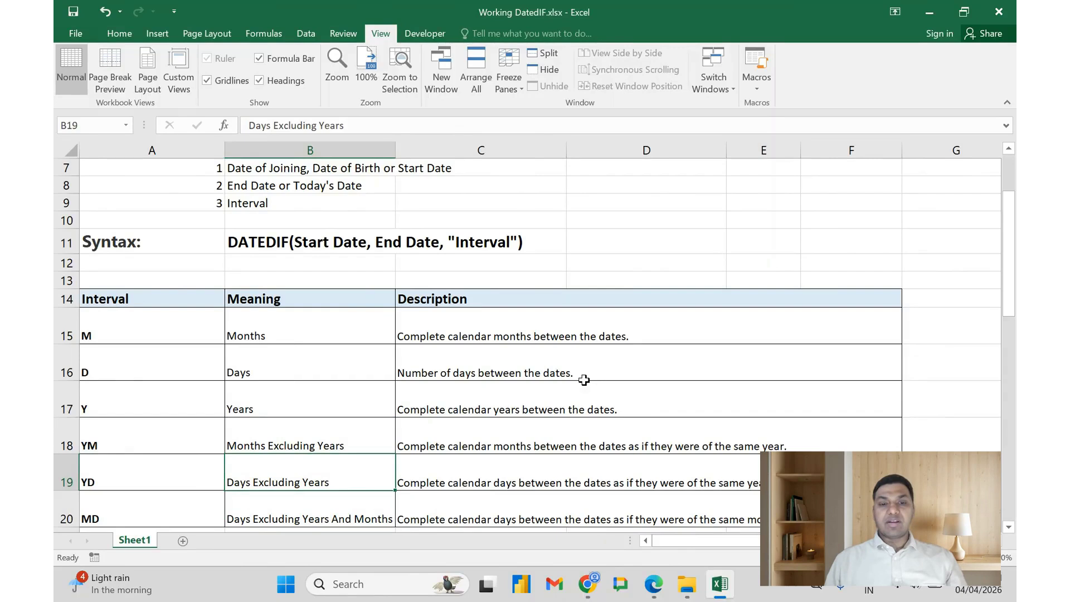
key(Right)
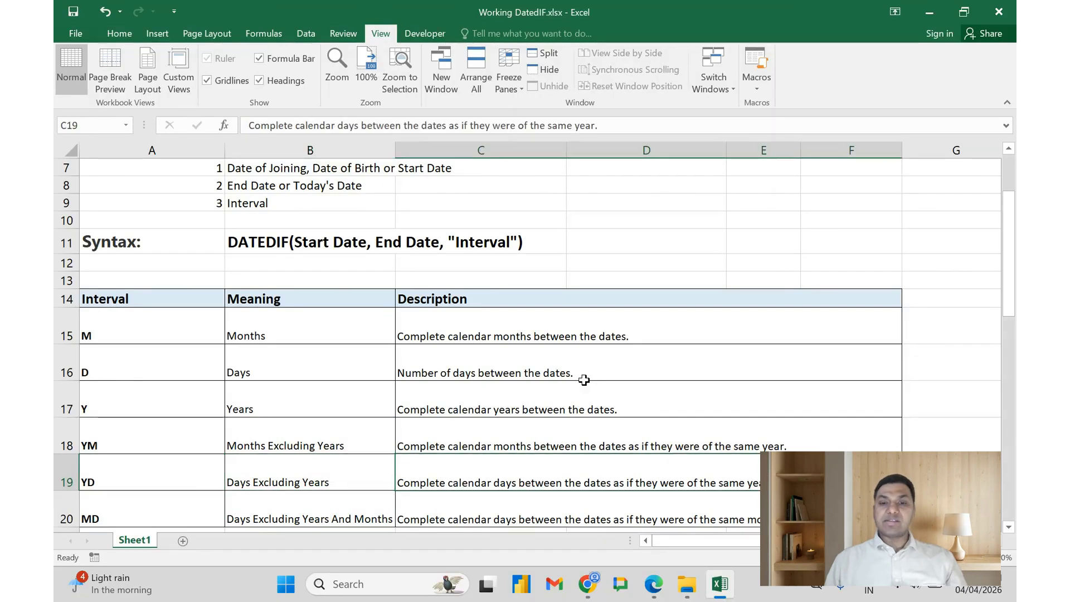
key(Left)
key(Left)
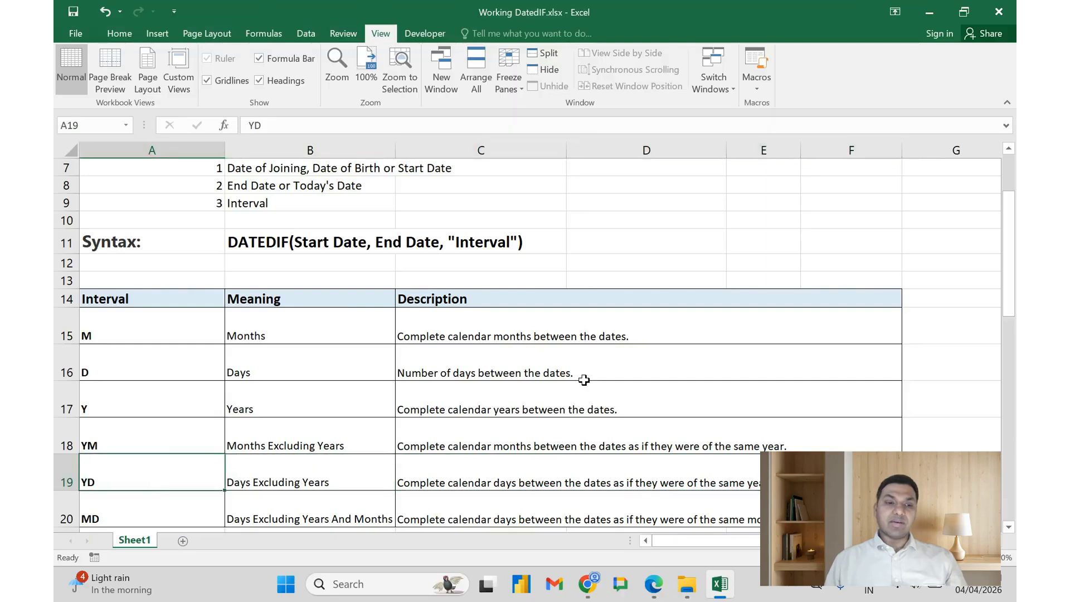
key(Down)
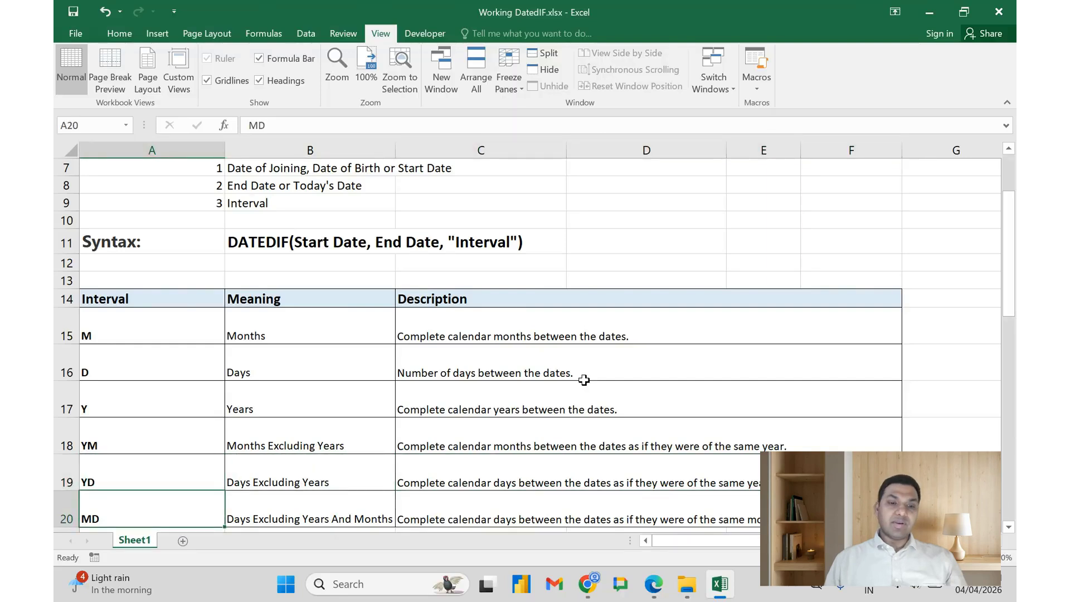
key(Right)
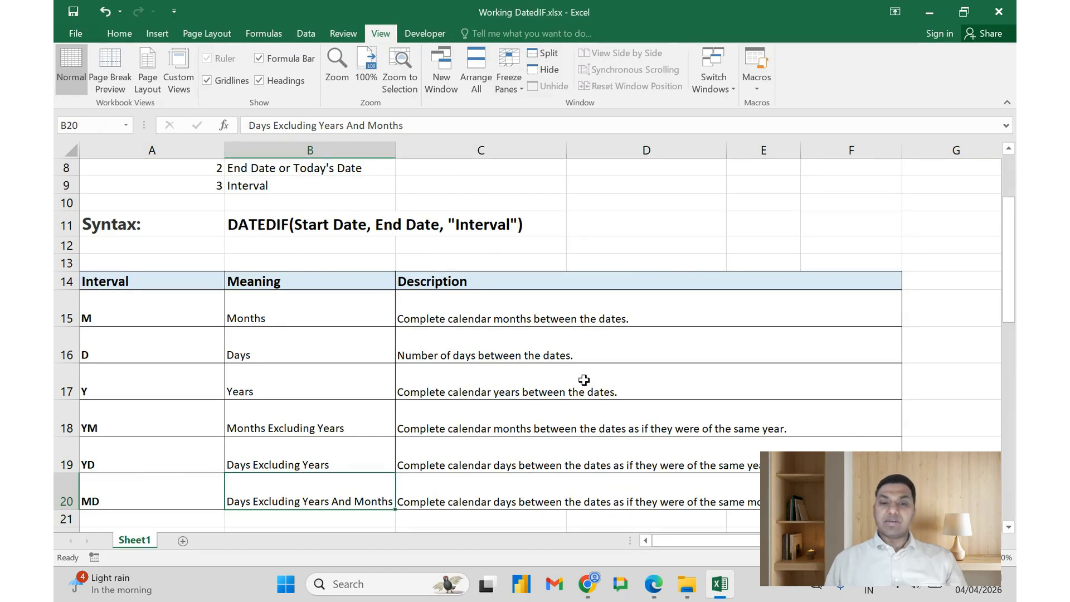
key(Right)
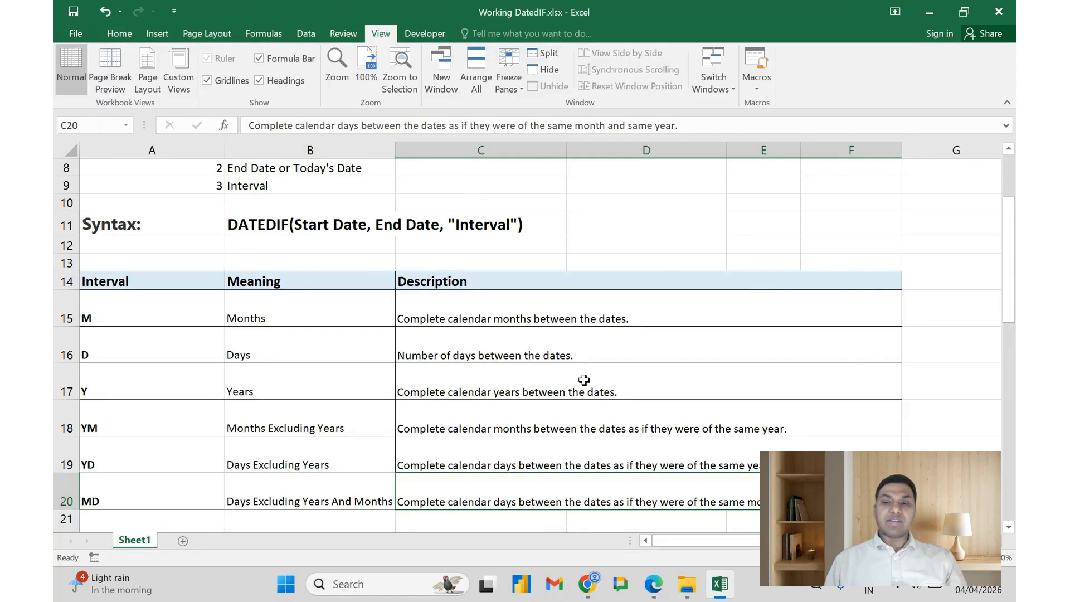
key(Home)
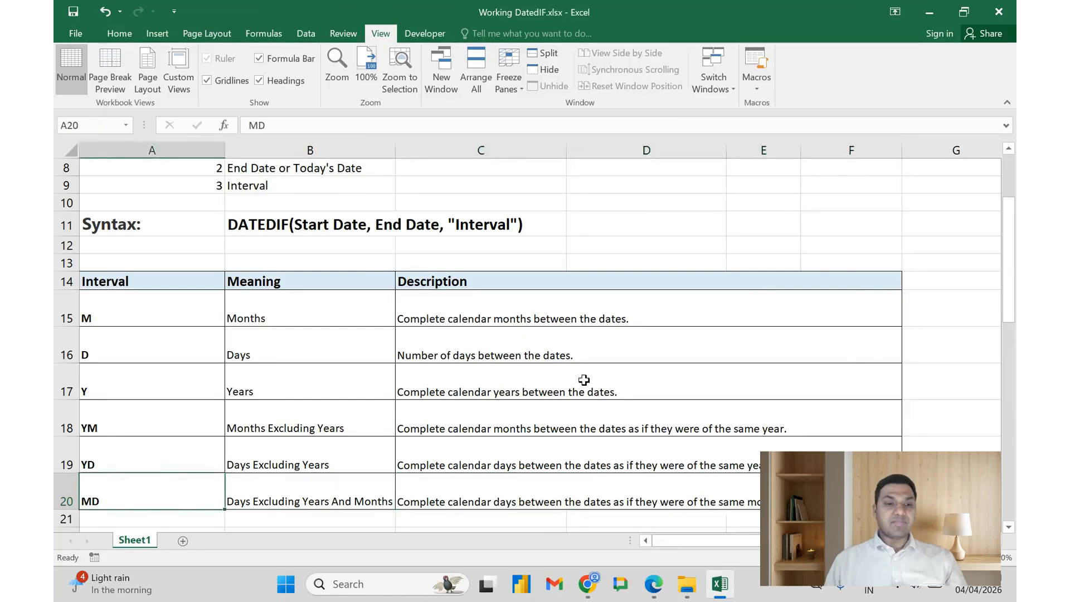
Look over the Examples section below the interval table, from the dates to the Total Days formula row.
key(Down)
key(Down)
key(Down)
key(Down)
key(Down)
key(Down)
key(Down)
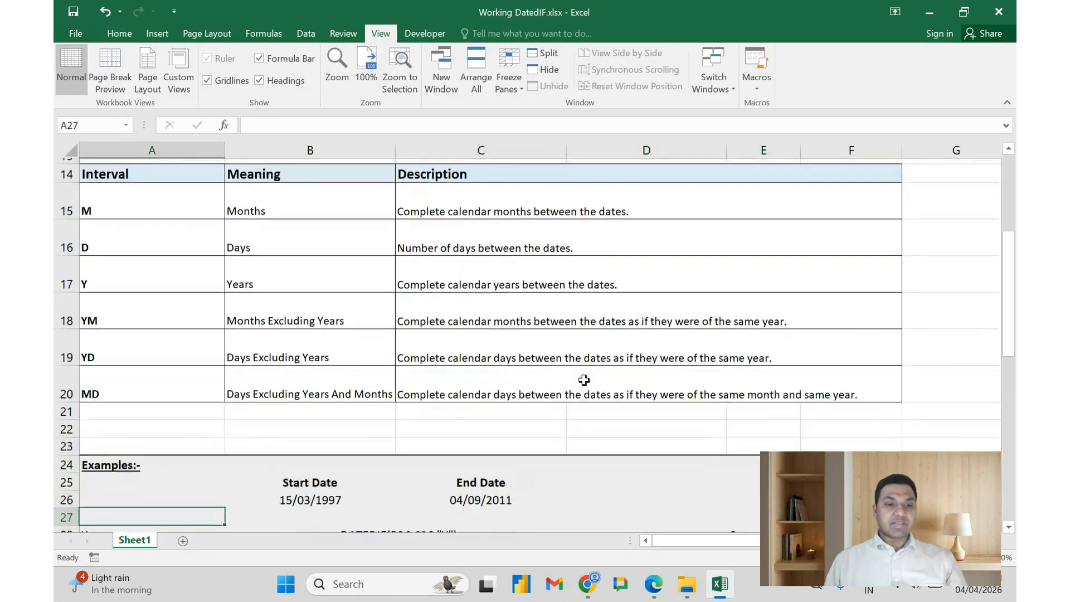
key(Down)
key(Down)
key(Down)
key(Down)
key(Down)
key(Down)
key(Down)
key(Down)
key(Down)
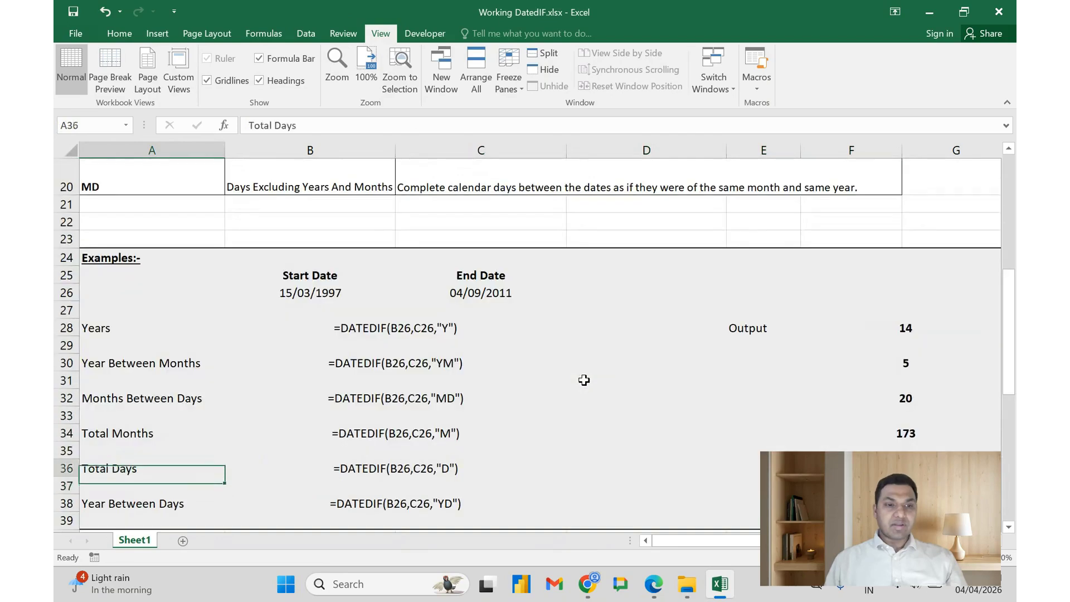
Check the example's Start Date and End Date headings in row 25 and the dates beneath them.
key(Up)
key(Up)
key(Up)
key(Up)
key(Up)
key(Up)
key(Up)
key(Up)
key(Up)
key(Up)
key(Up)
key(Right)
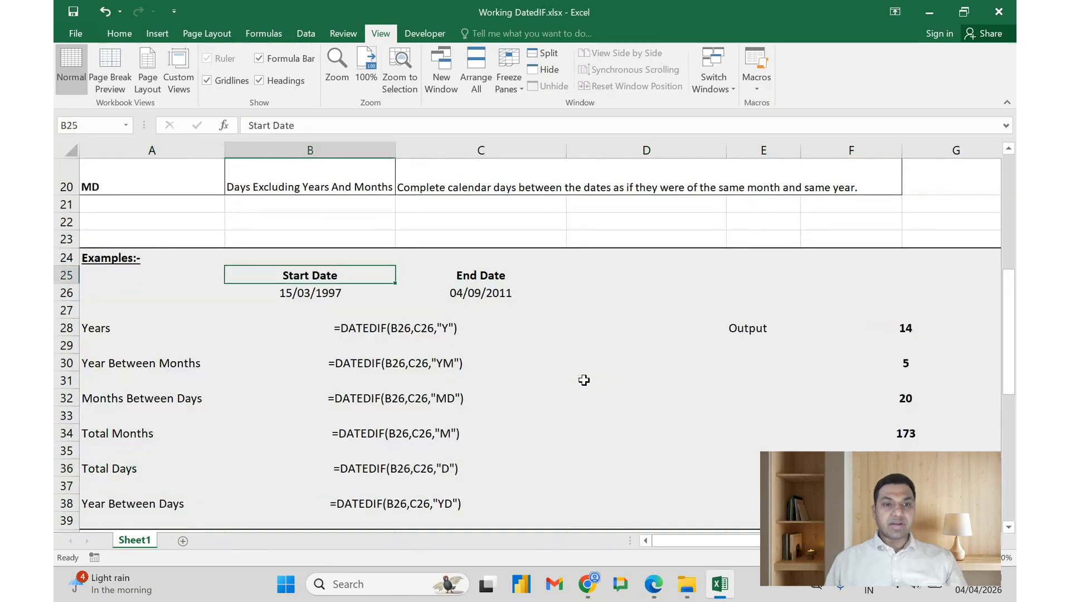
key(Down)
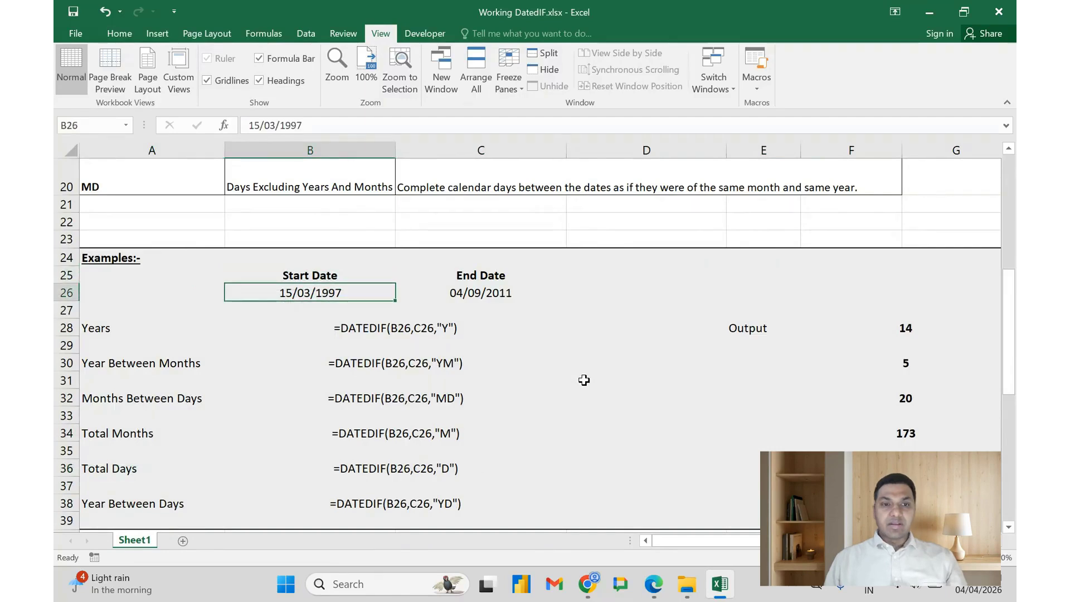
key(Up)
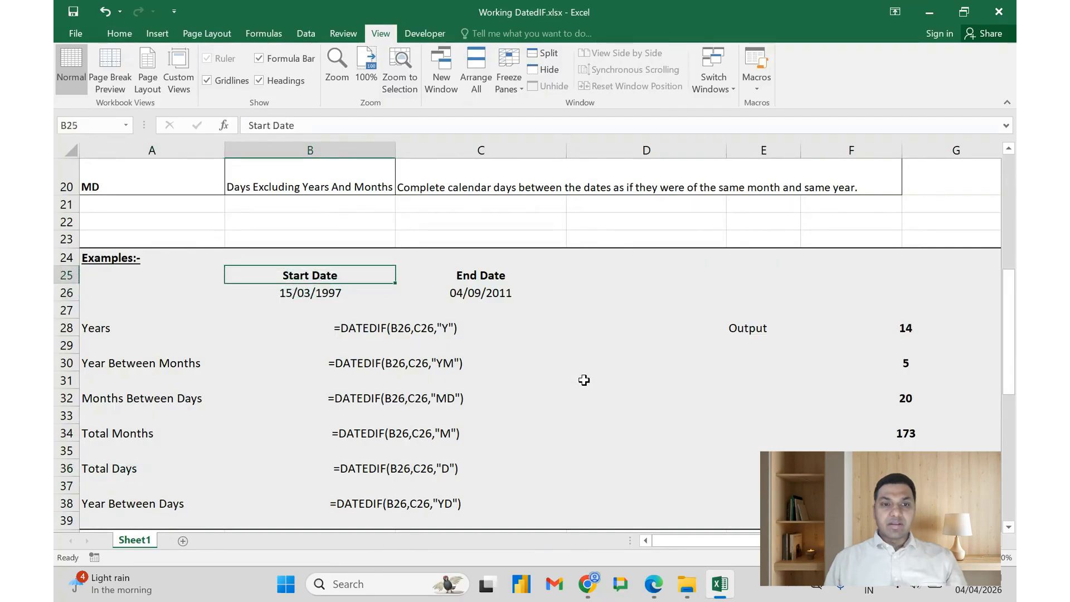
key(Right)
key(Left)
key(Down)
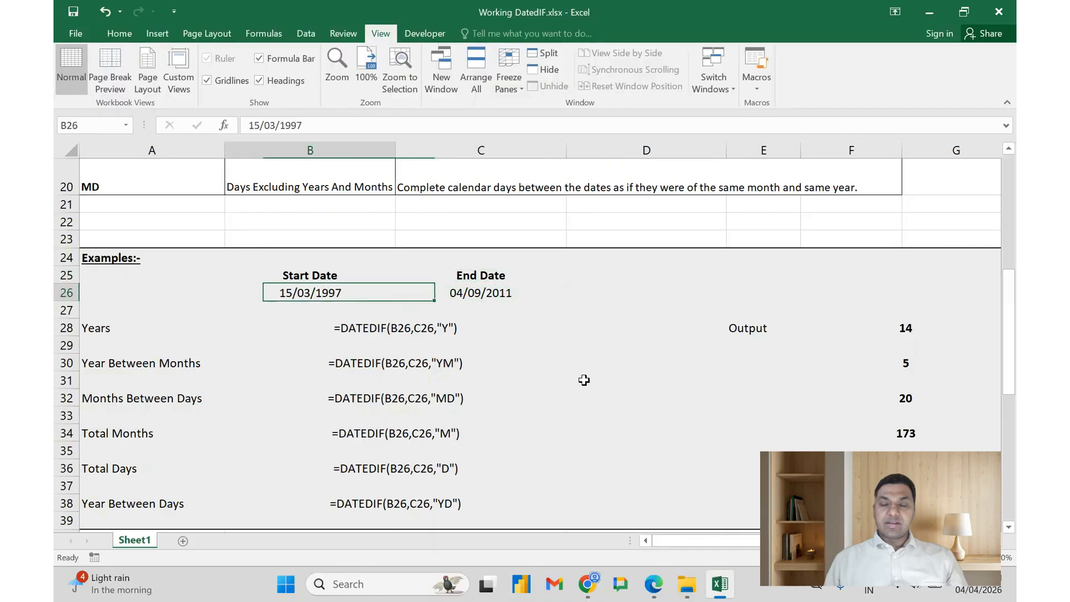
Check the Years label in row 28 and the sample DATEDIF formula beside it.
key(Left)
key(Down)
key(Down)
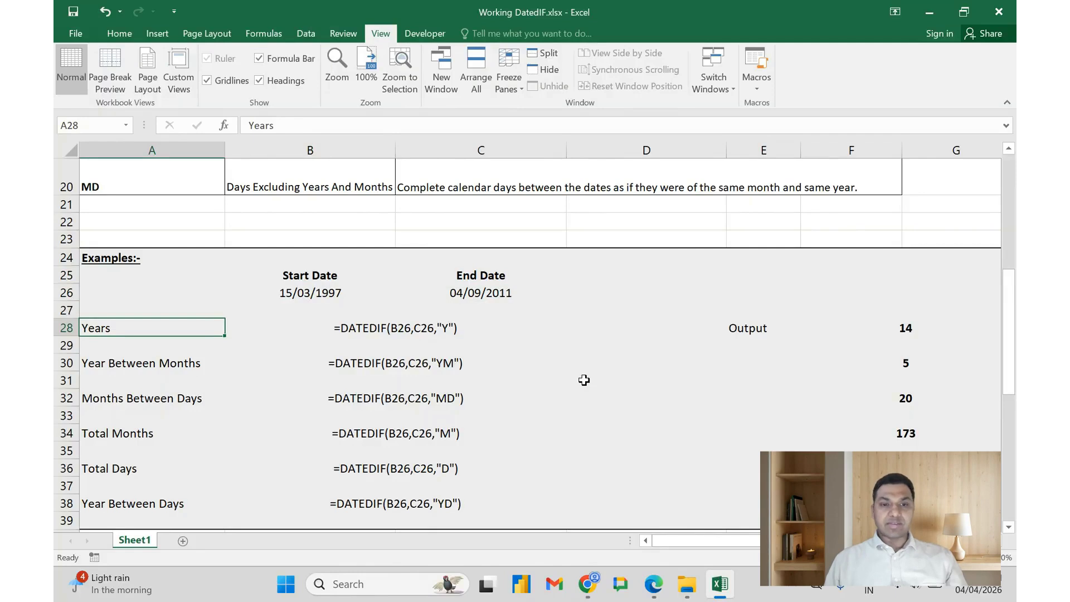
key(Right)
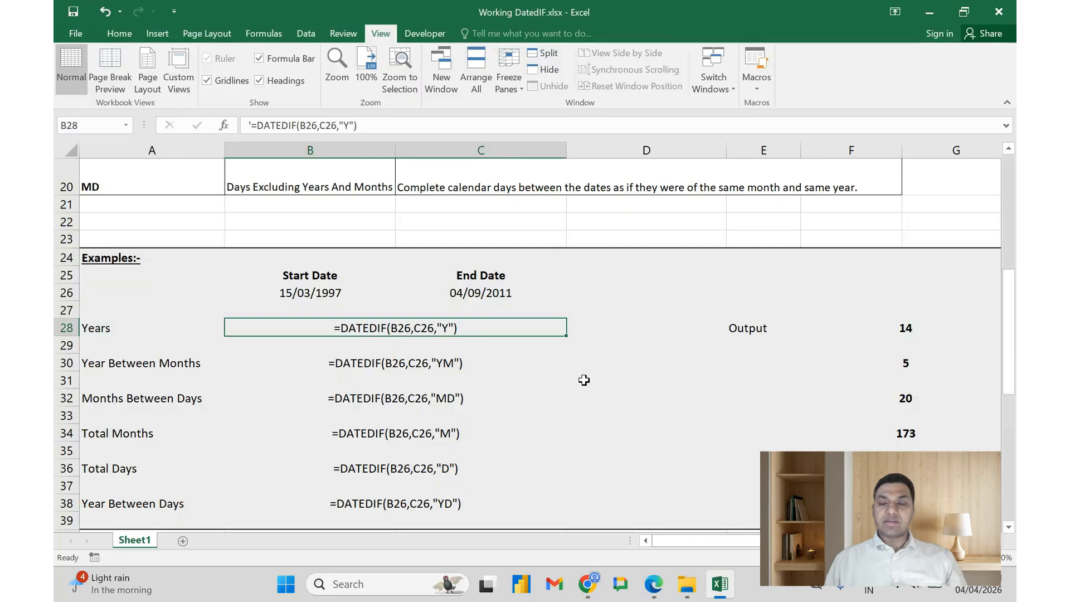
Begin a formula with the function name dateif in D28, using start date cell B26 as the first argument.
key(Right)
text(=)
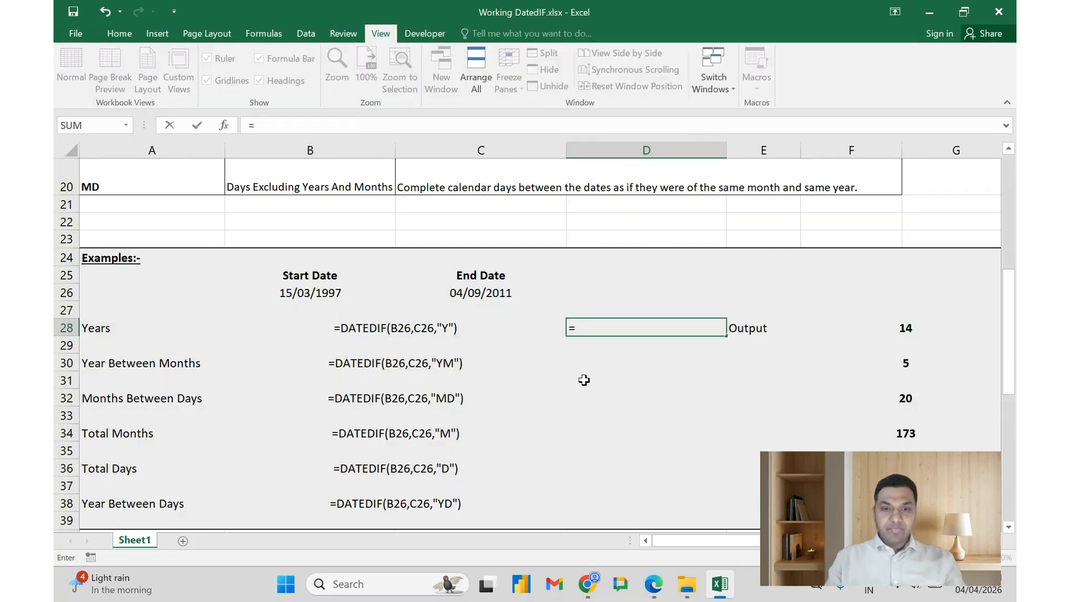
text(da)
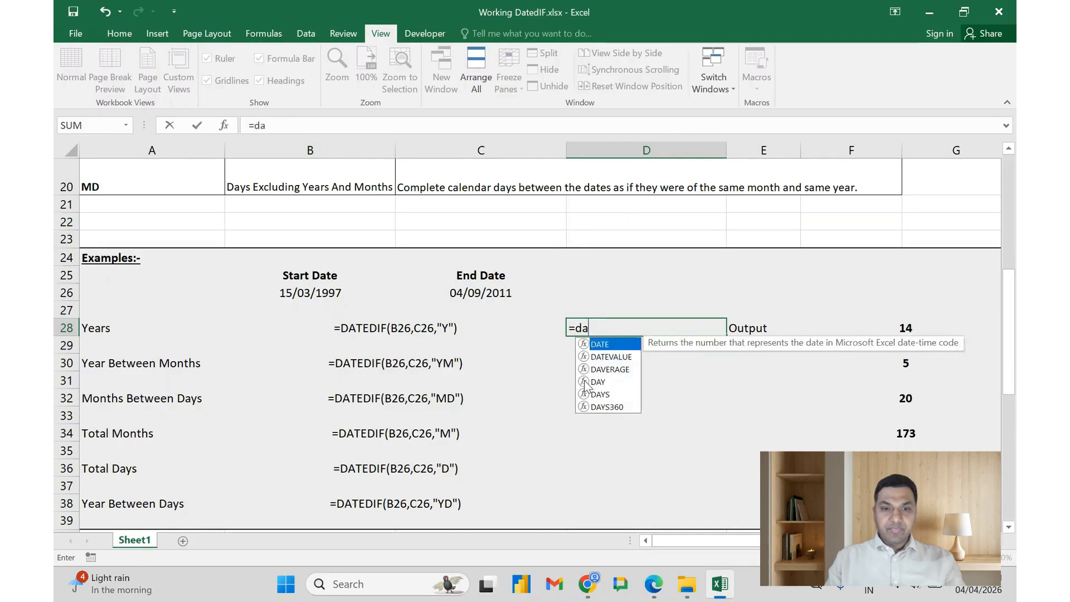
text(teif()
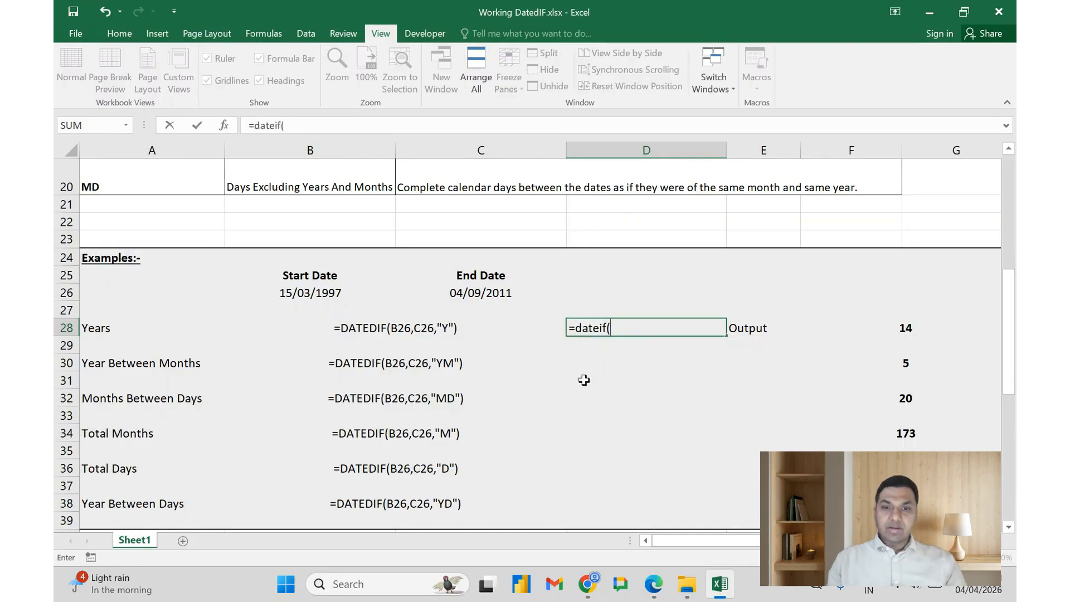
key(Up)
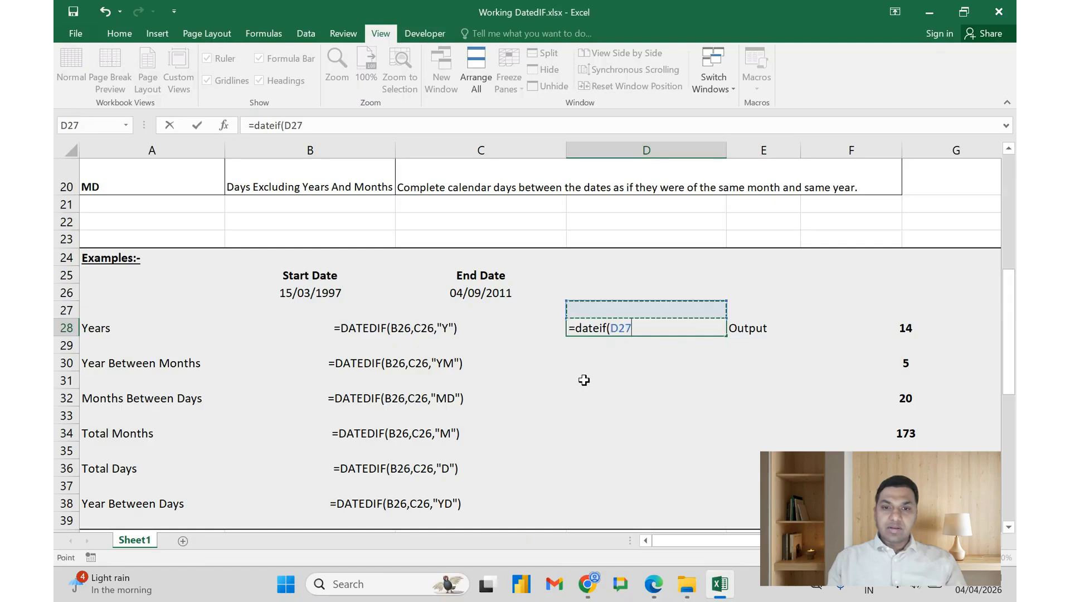
key(Left)
key(Left)
key(Up)
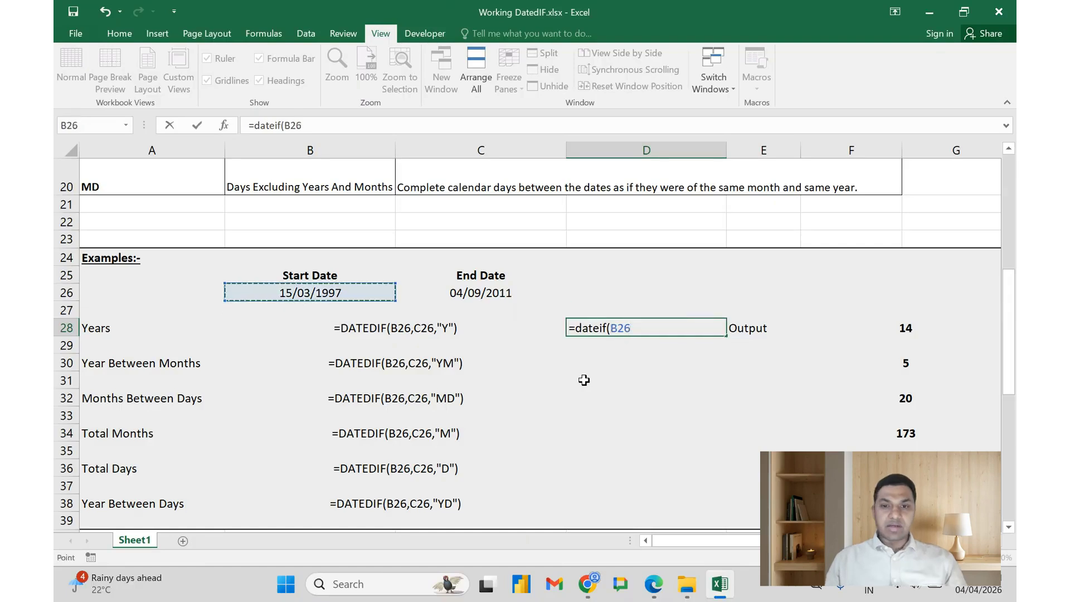
Complete the D28 formula with end date cell C26 and the interval "Y", and enter it.
text(,)
key(Up)
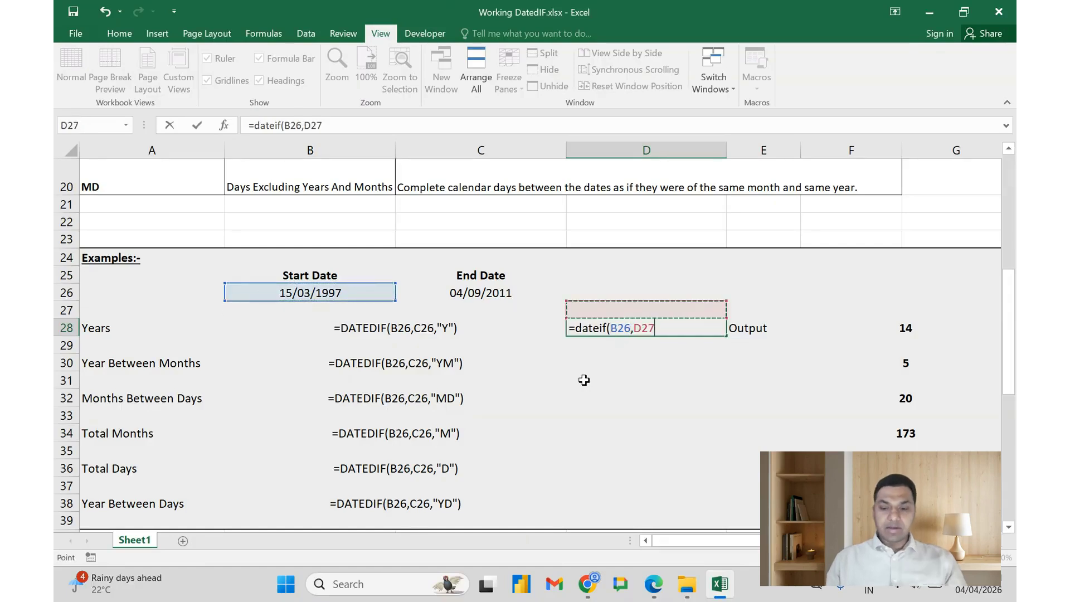
key(Left)
key(Up)
text(,)
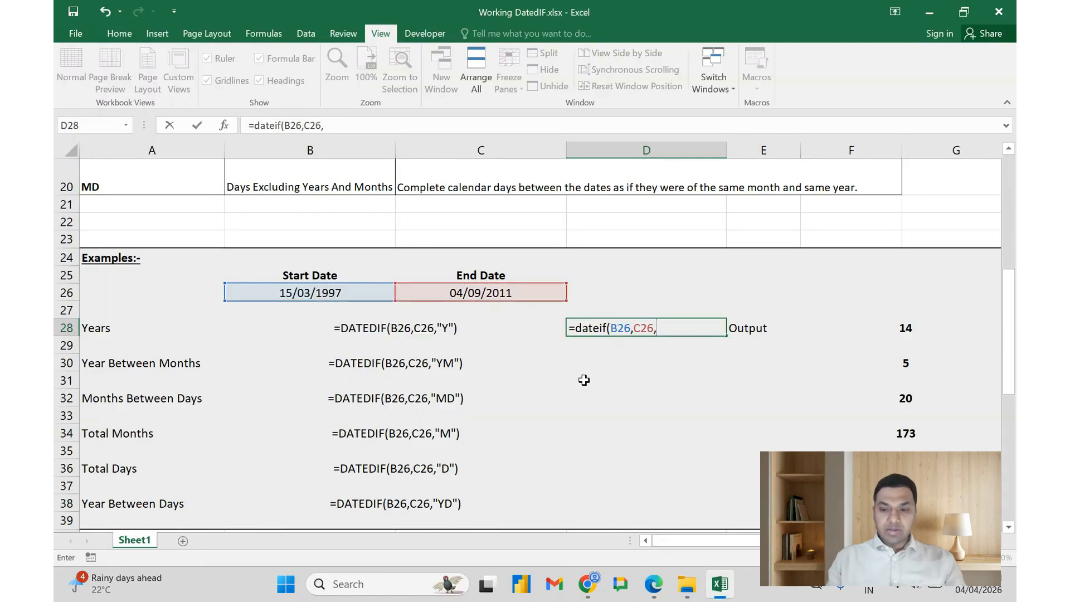
text("Y)
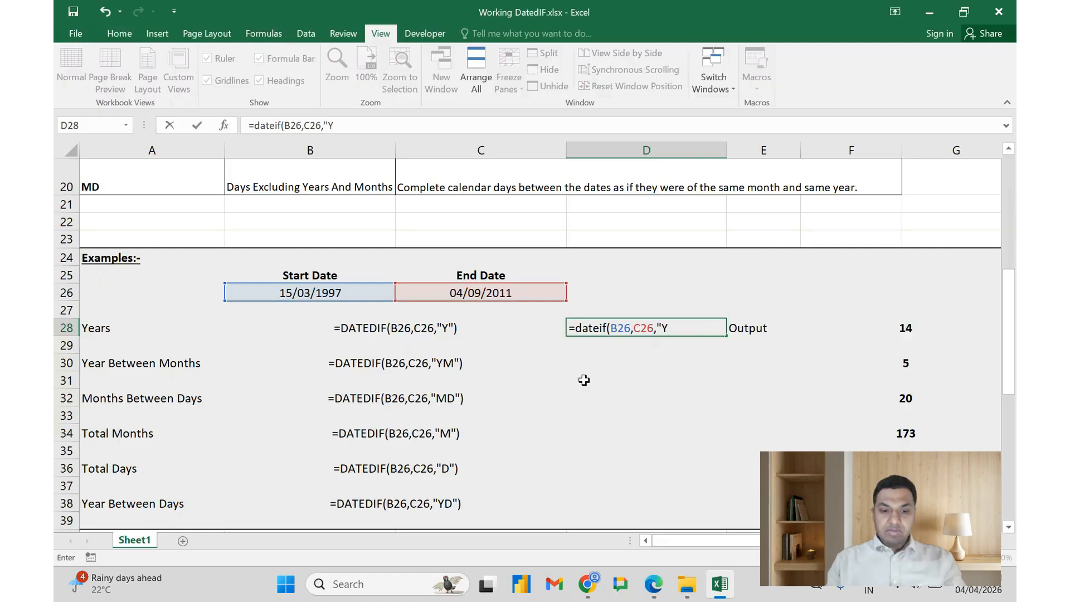
key(Return)
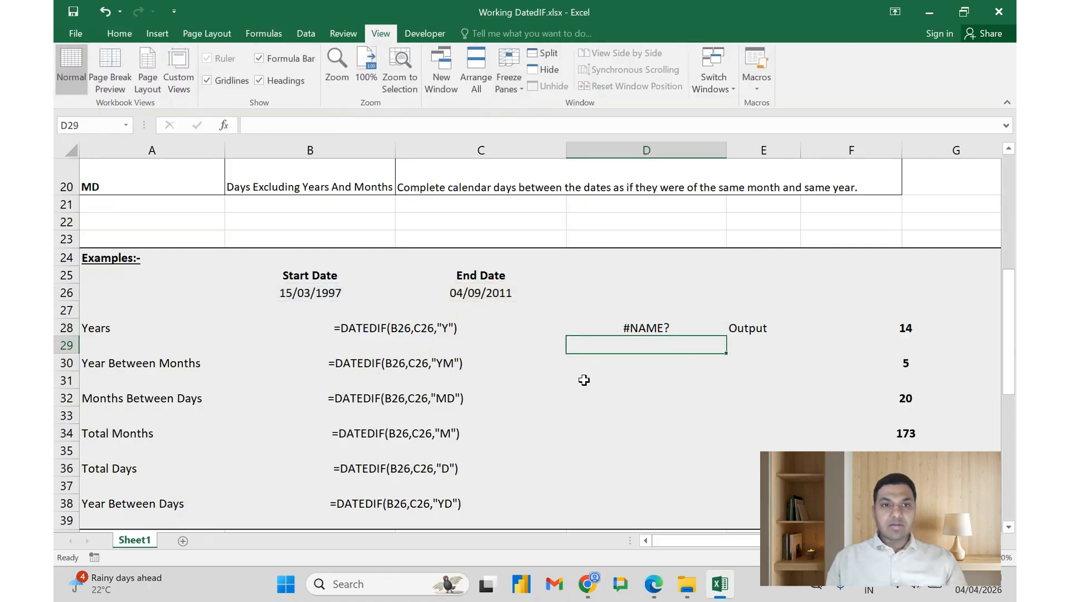
Correct the function name in the D28 formula to datedif.
key(Up)
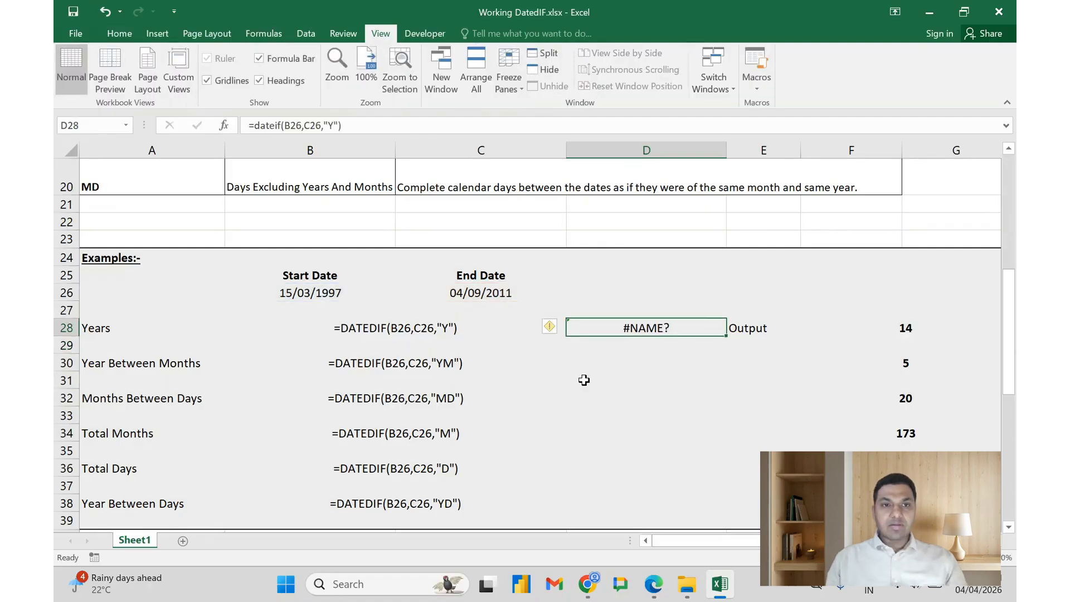
click(276, 131)
text(d)
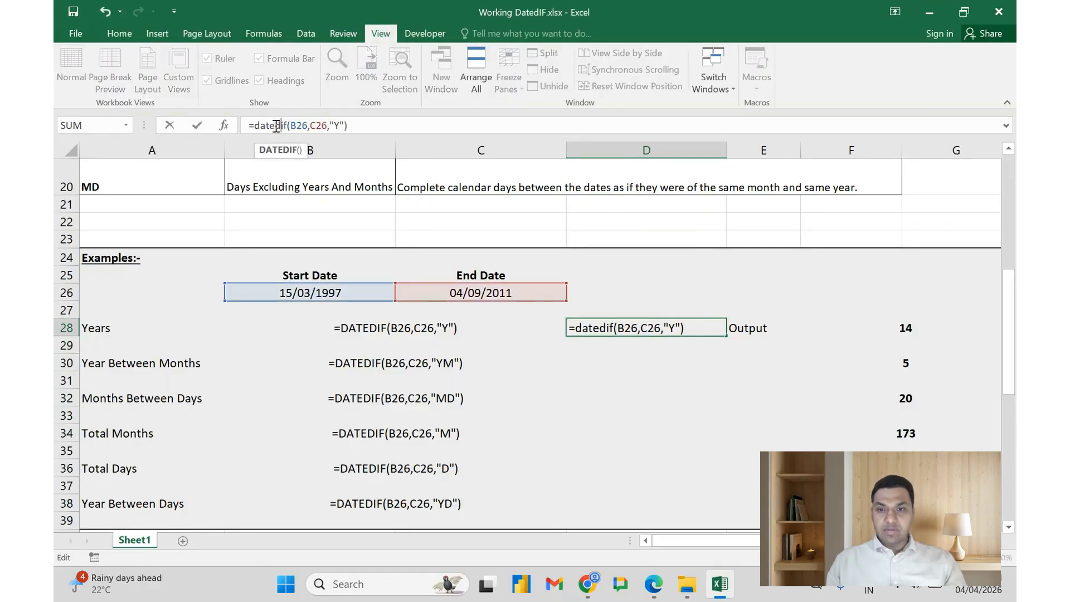
key(Return)
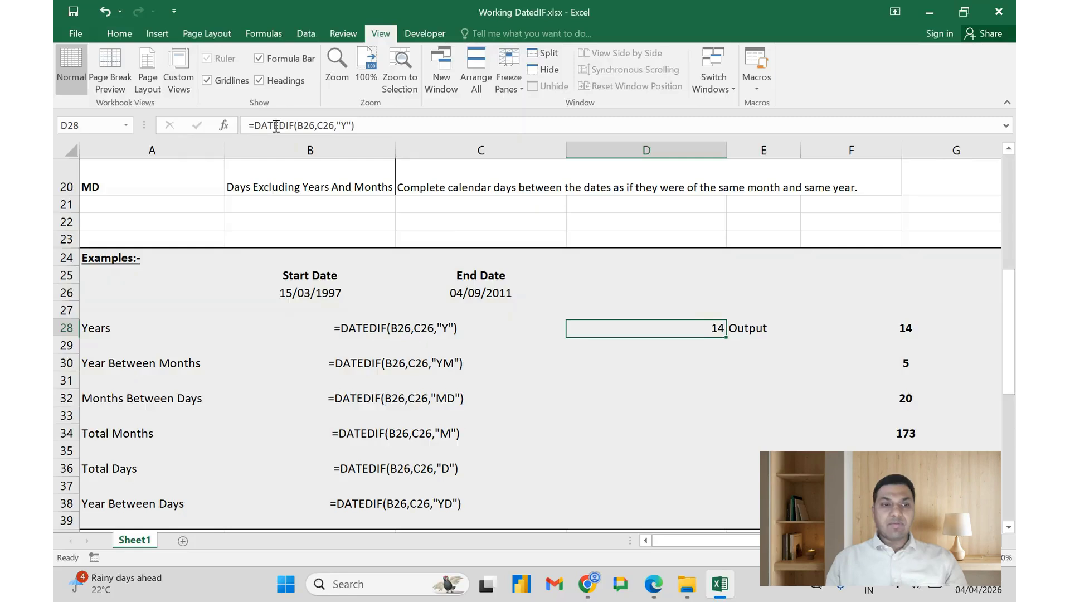
Review the start date in B26 and the end date in C26 against the years result in D28.
key(Up)
key(Left)
key(Up)
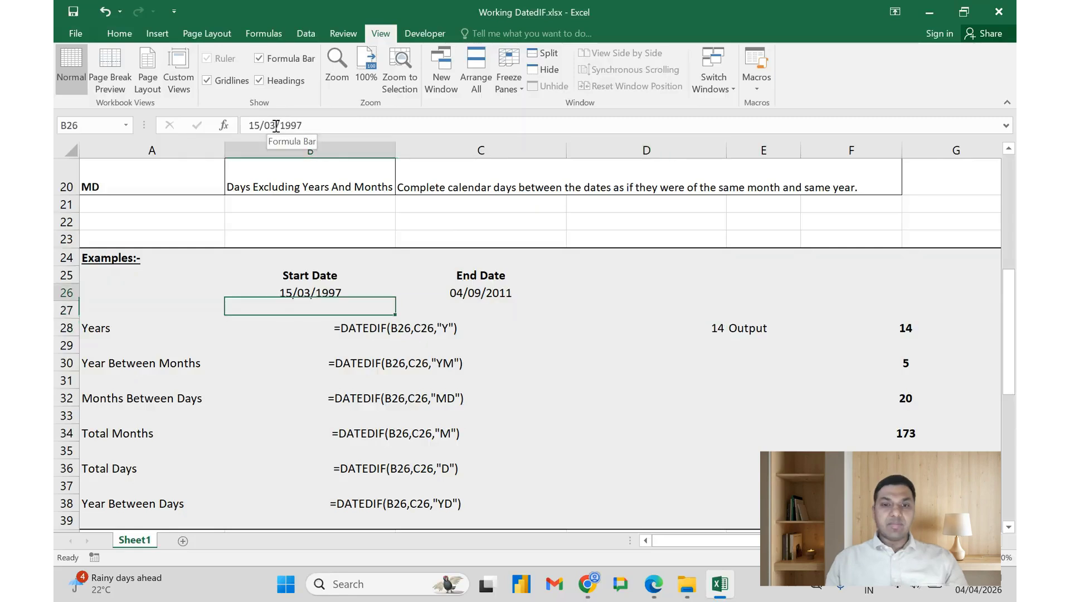
key(Right)
key(Down)
key(Right)
key(Down)
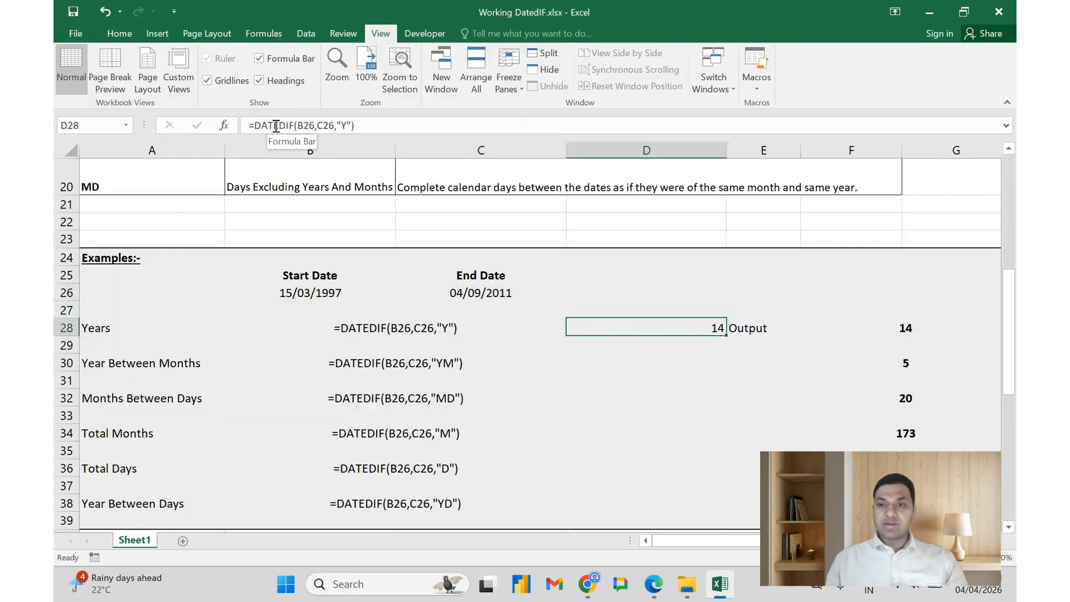
Begin a DATEDIF formula in D30 with the start date cell B26 as its first argument.
key(Down)
key(Down)
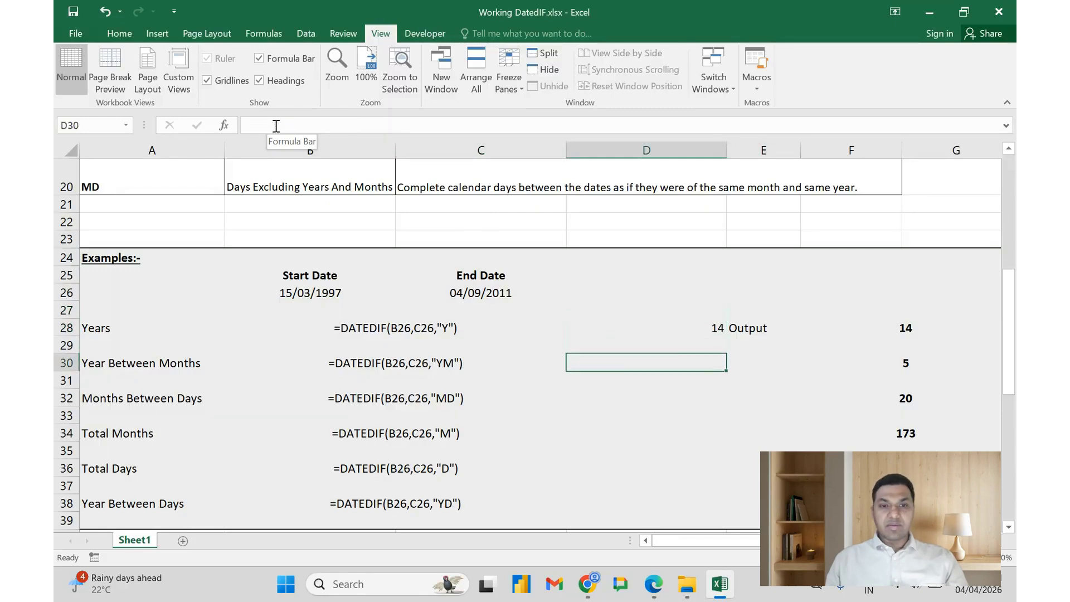
text(=)
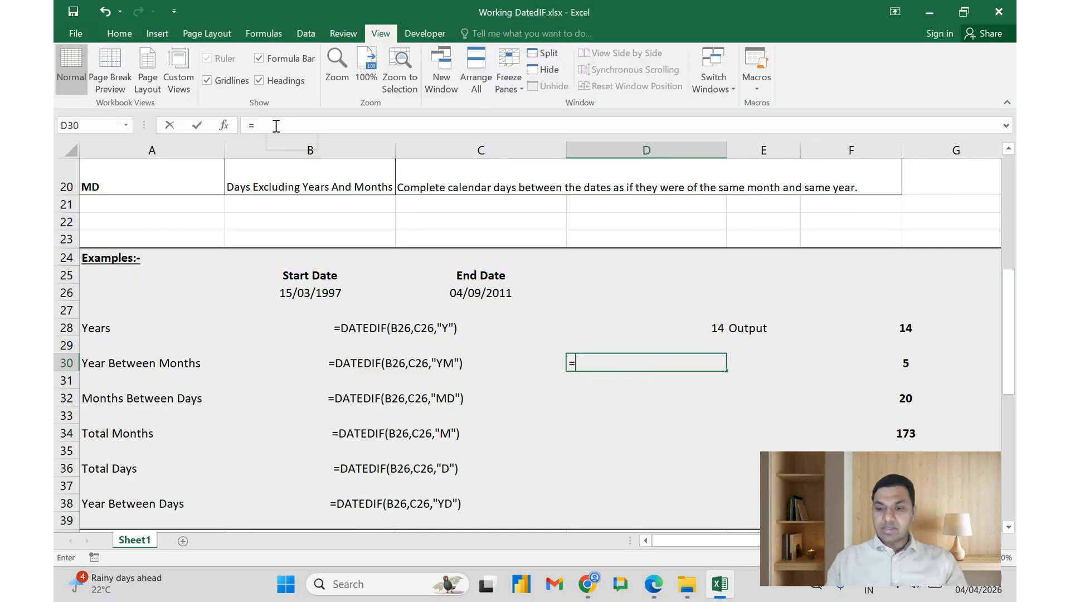
text(dated)
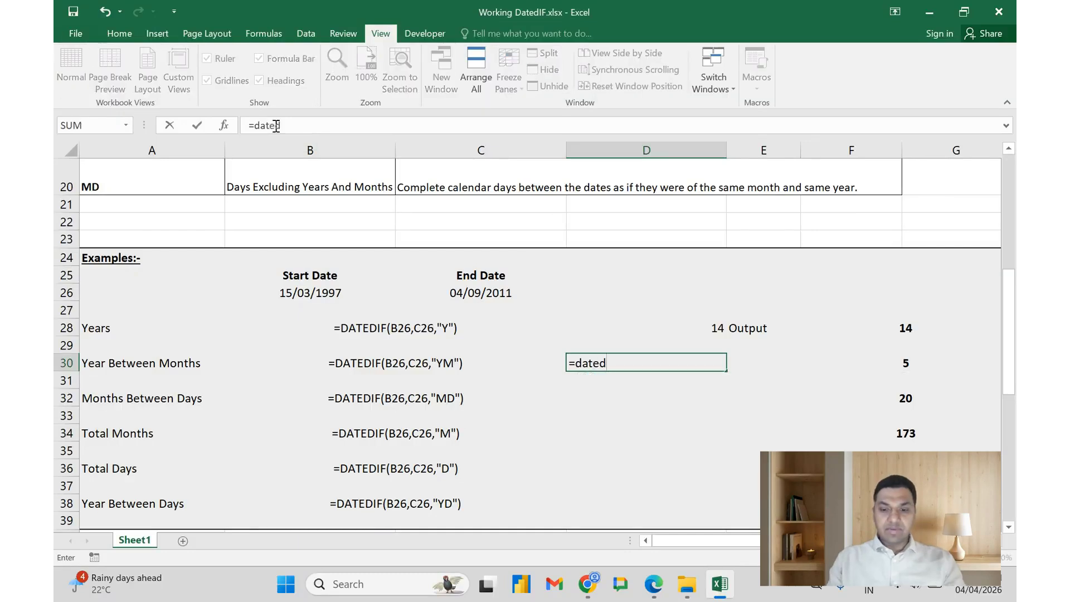
text(if()
key(Up)
key(Up)
key(Up)
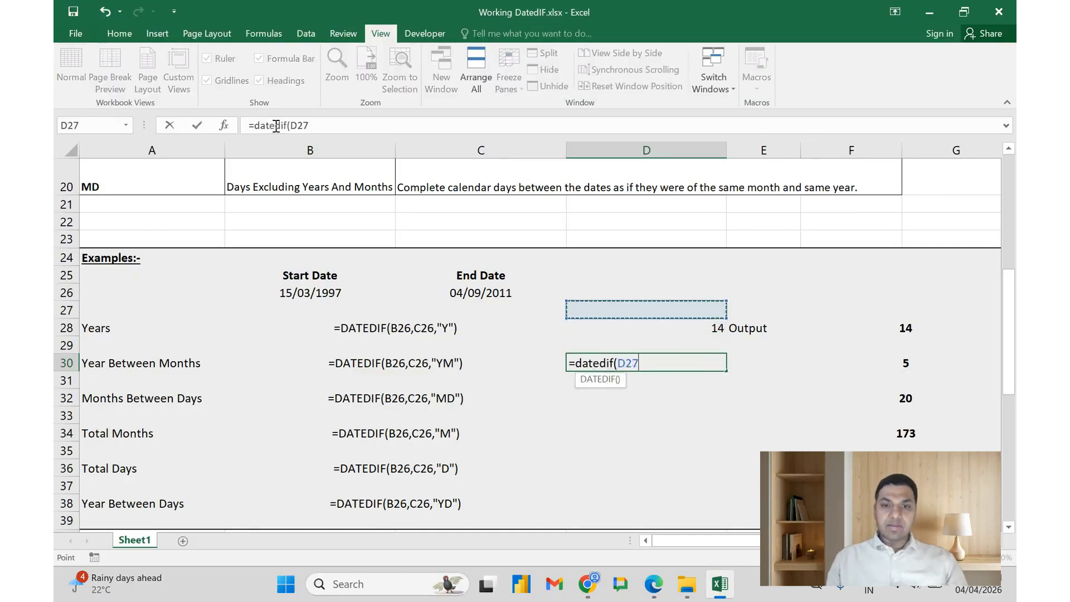
key(Up)
key(Left)
key(Left)
Complete the D30 formula with end date cell C26 and the interval "M", and enter it.
text(,)
key(Up)
key(Up)
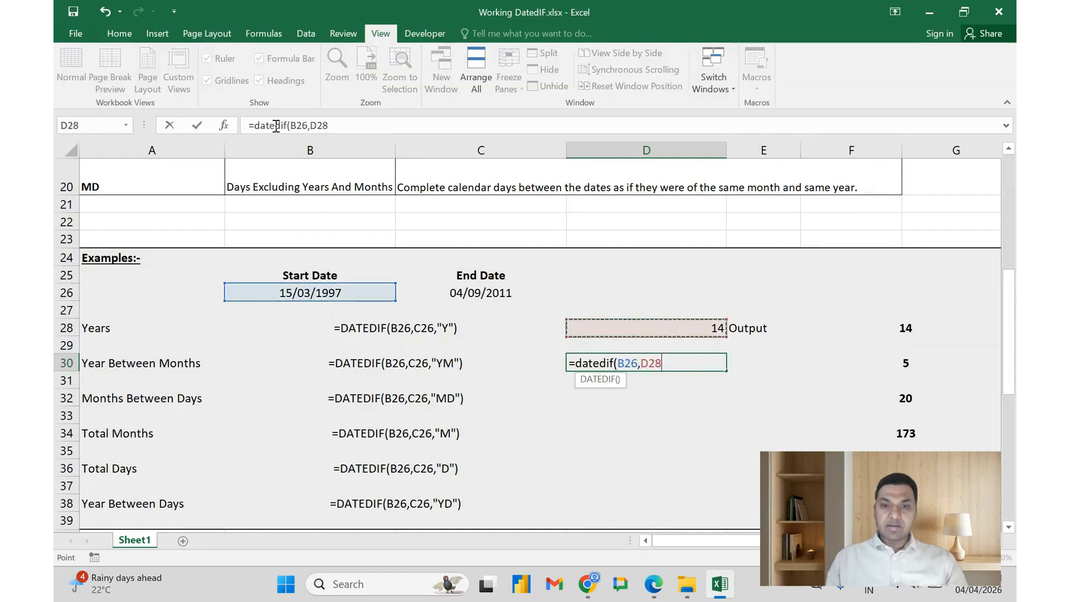
key(Up)
key(Up)
key(Left)
text(,")
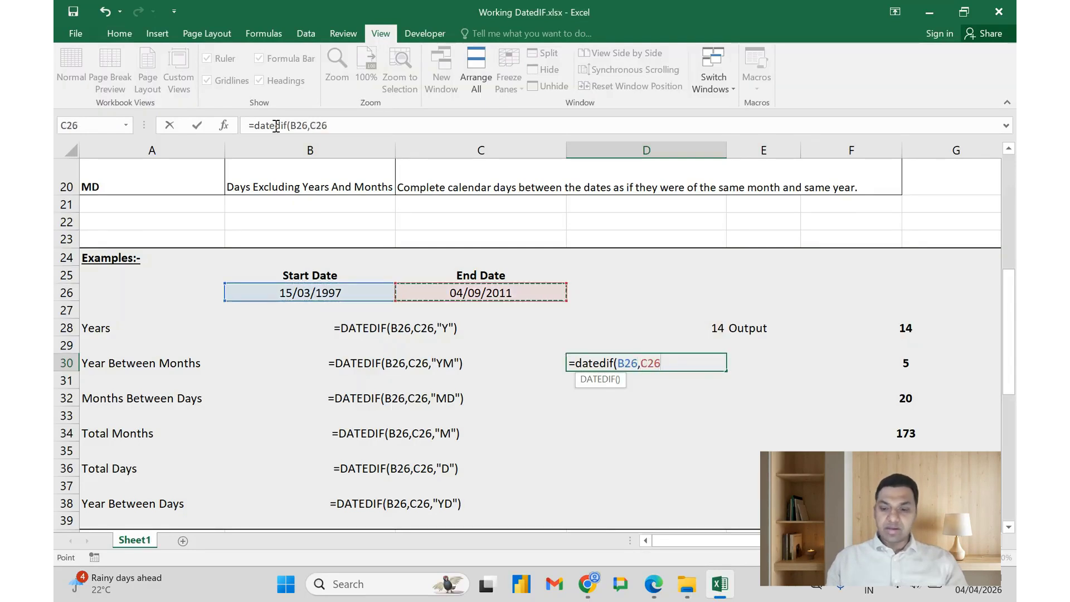
text(M)
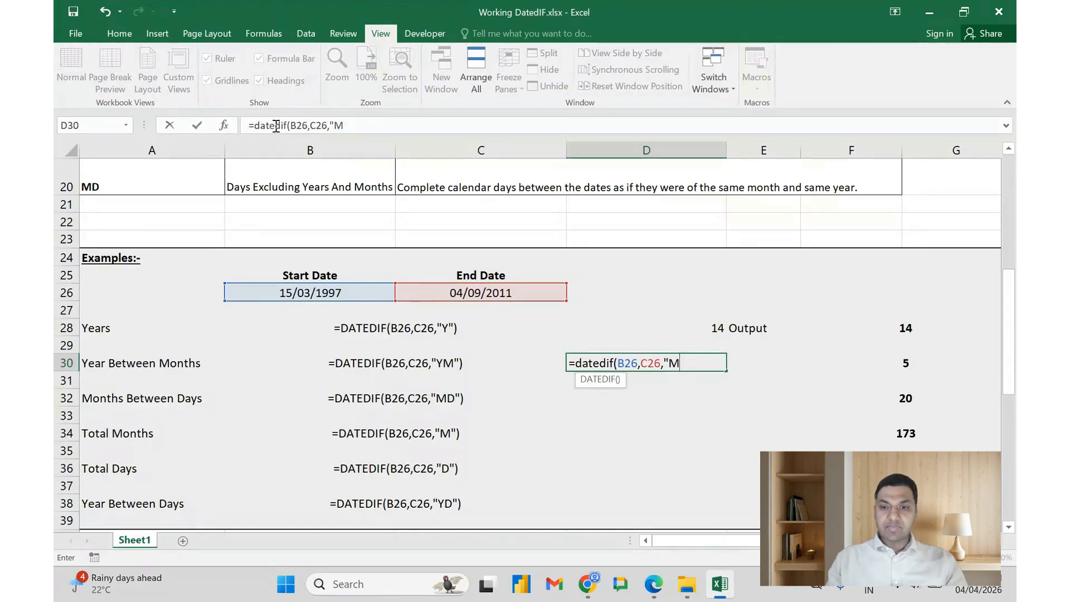
text("))
key(ctrl+Return)
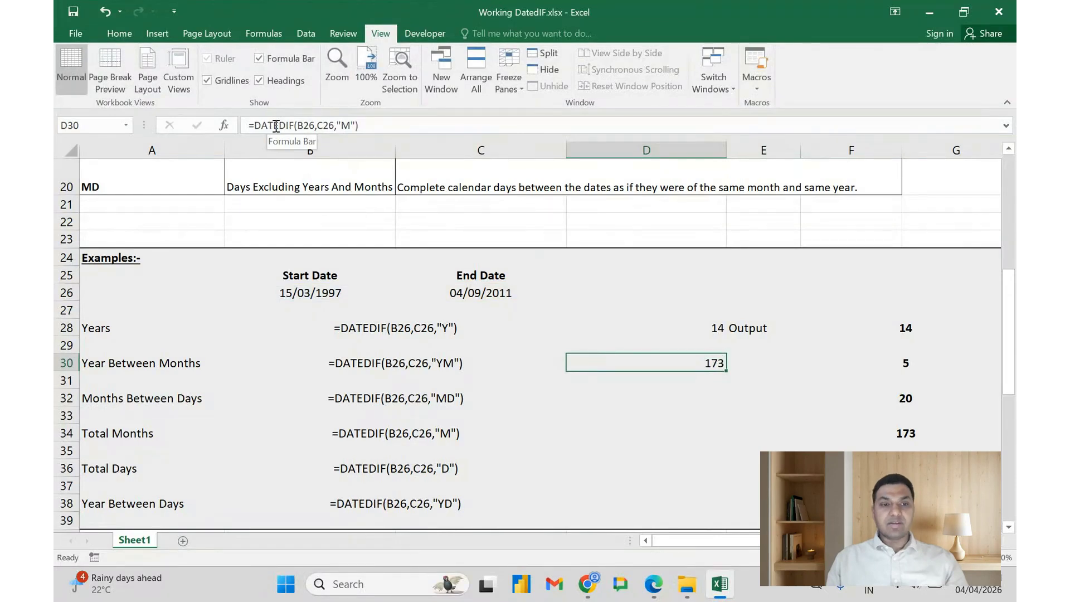
Begin a DATEDIF formula in D36 of the Total Days row, with start date cell B26 as its first argument.
key(Down)
key(Down)
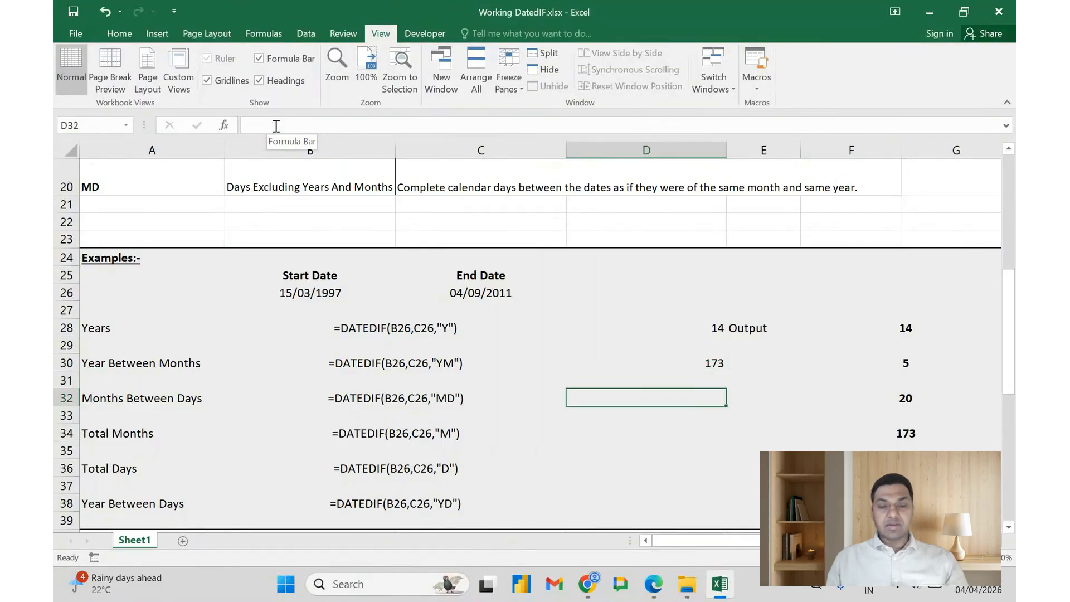
key(Down)
key(Down)
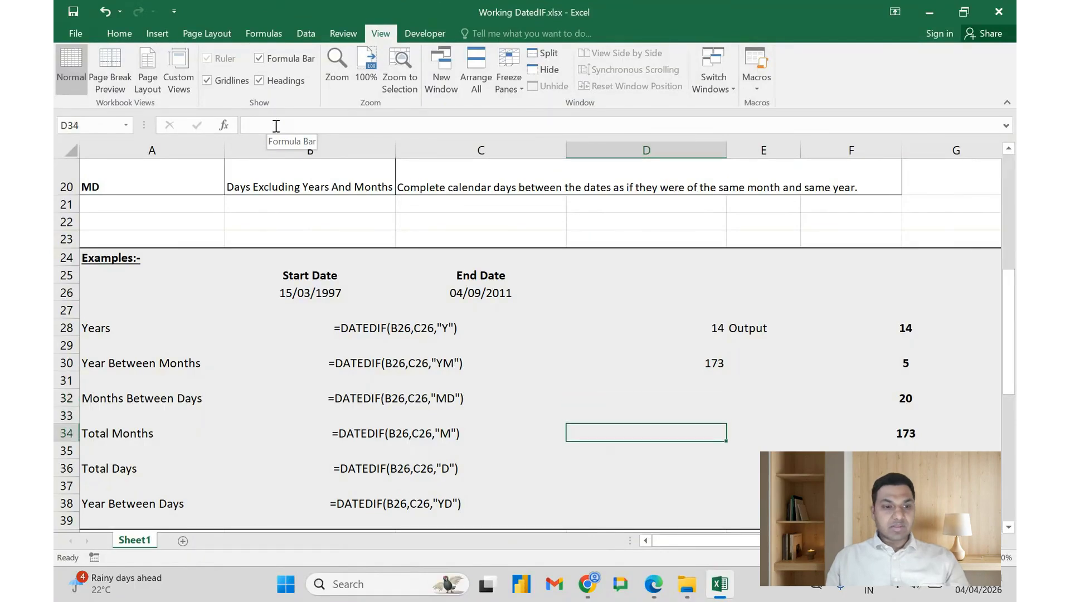
key(Down)
key(Down)
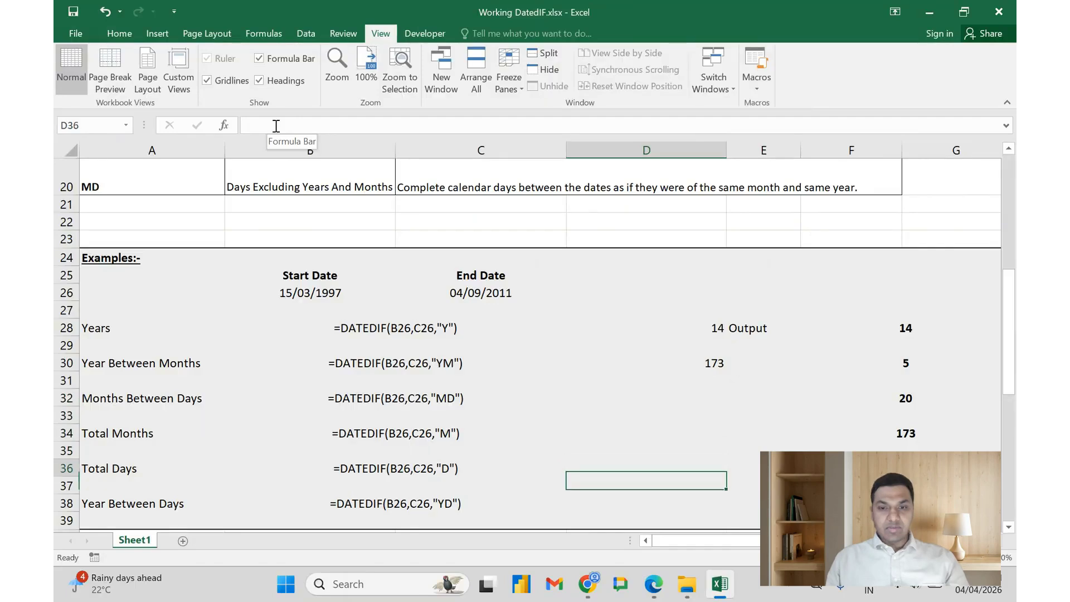
text(=)
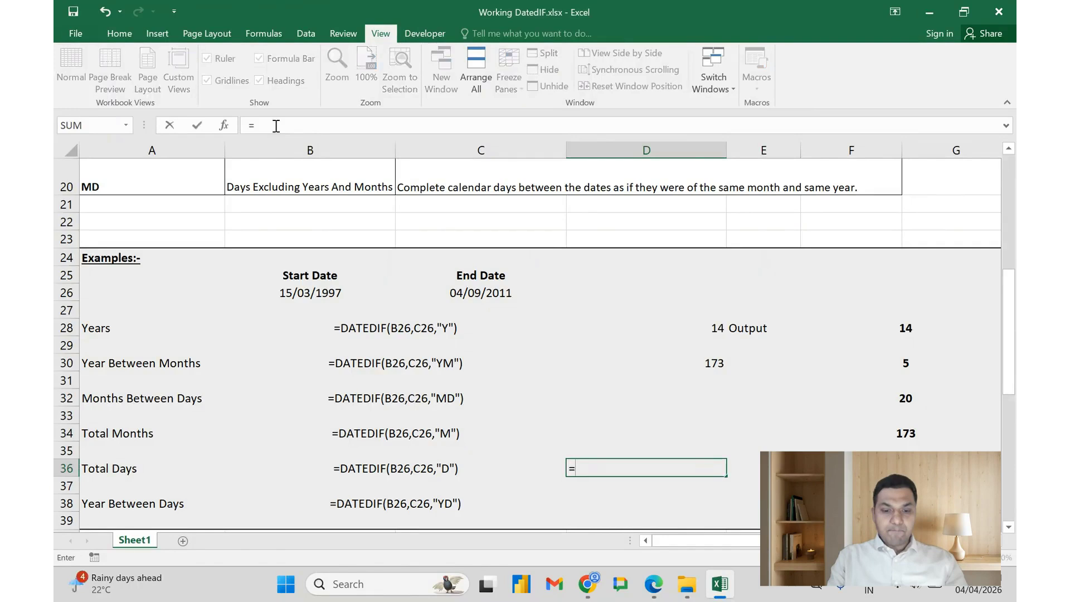
text(datedif)
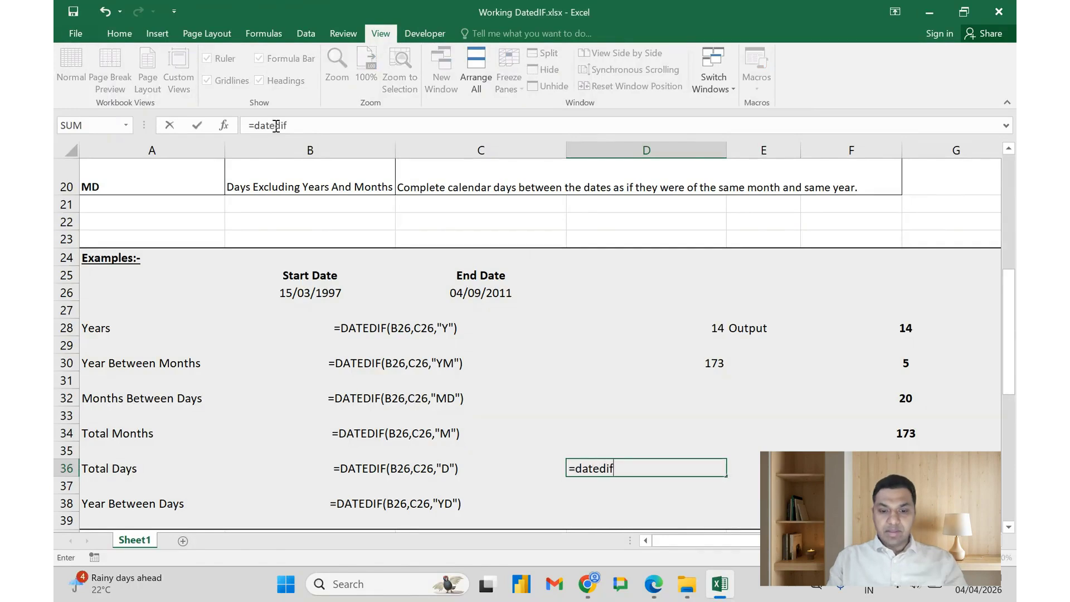
text(()
key(Up)
key(Up)
key(Up)
key(Up)
key(Up)
key(Up)
key(Up)
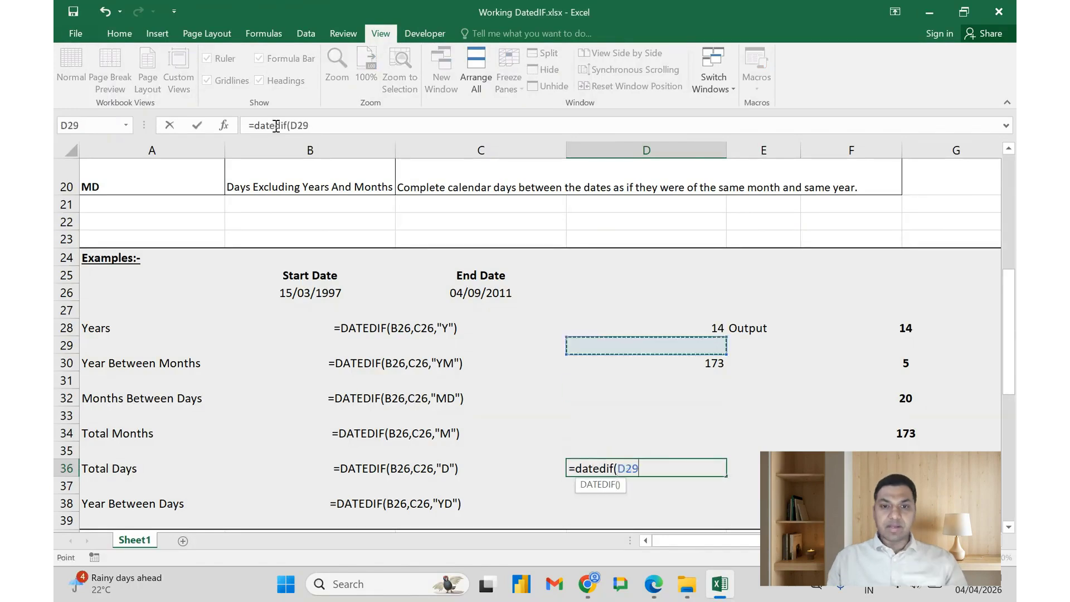
key(Left)
key(Left)
key(Up)
key(Up)
key(Up)
text(,)
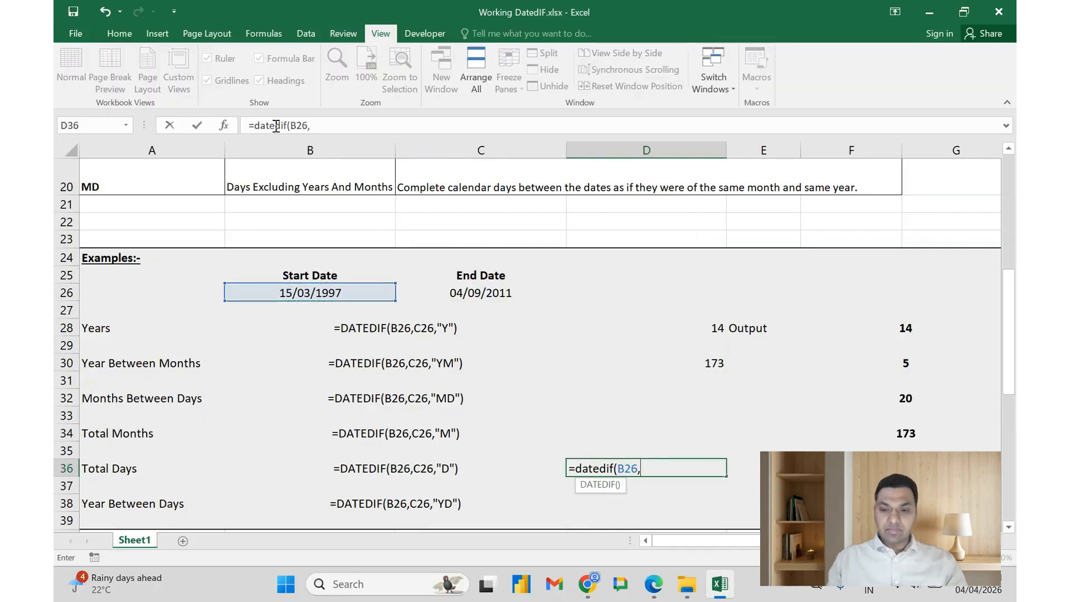
Complete the D36 formula with end date cell C26 and the interval "D", and enter it.
key(Up)
key(Up)
key(Up)
key(Up)
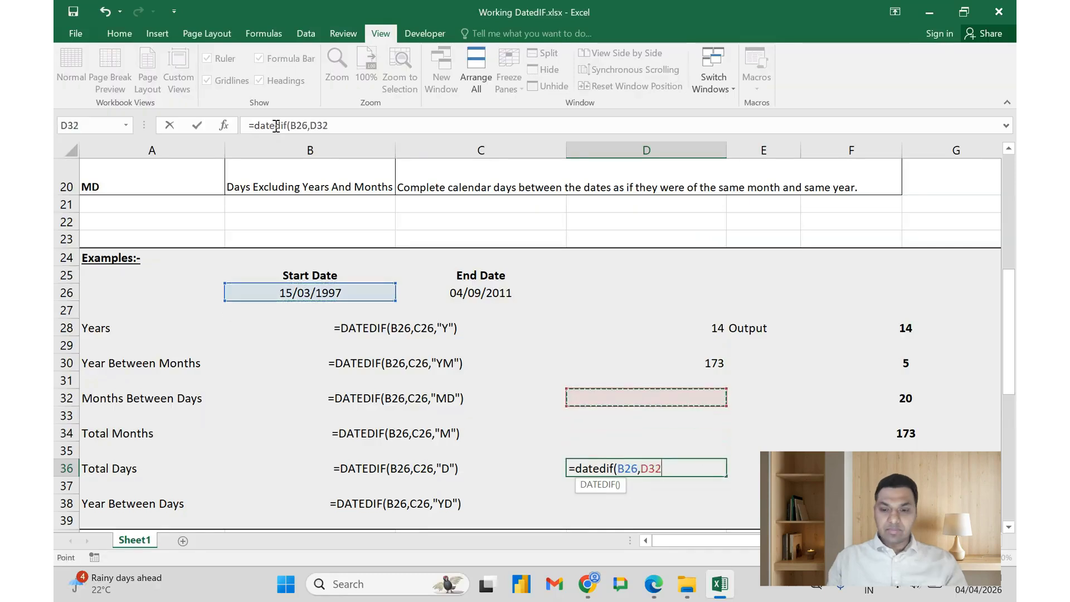
key(Left)
key(Up)
key(Up)
key(Up)
key(Up)
key(Up)
key(Up)
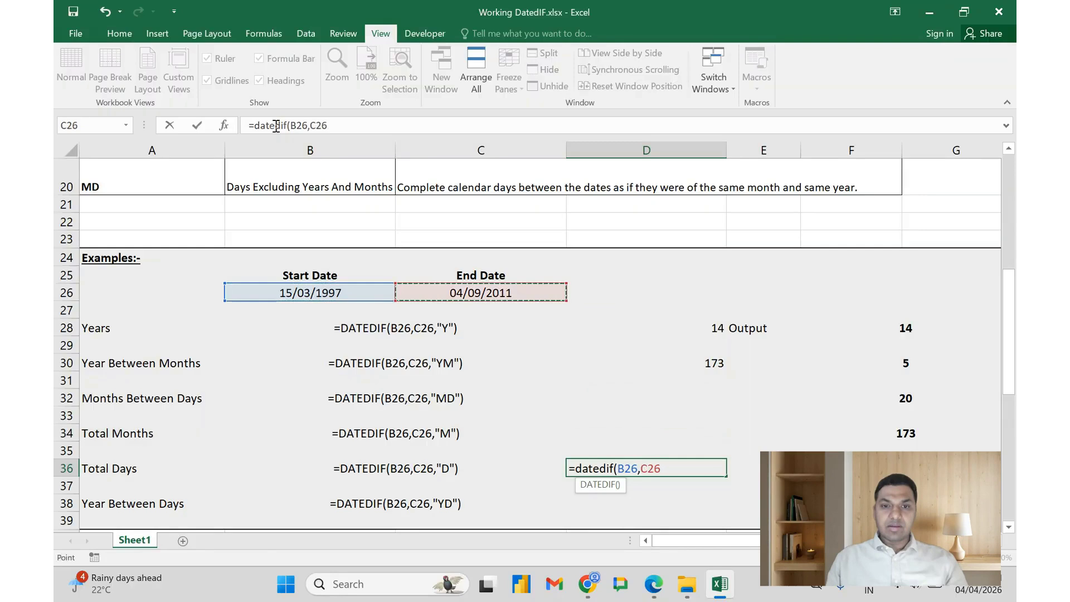
text(,"D"))
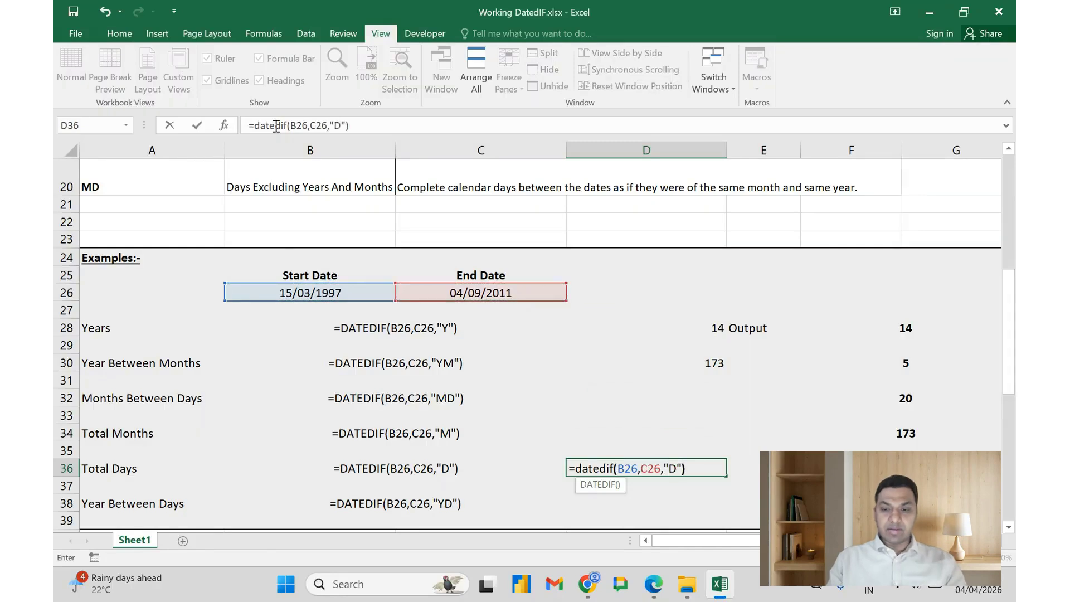
key(Return)
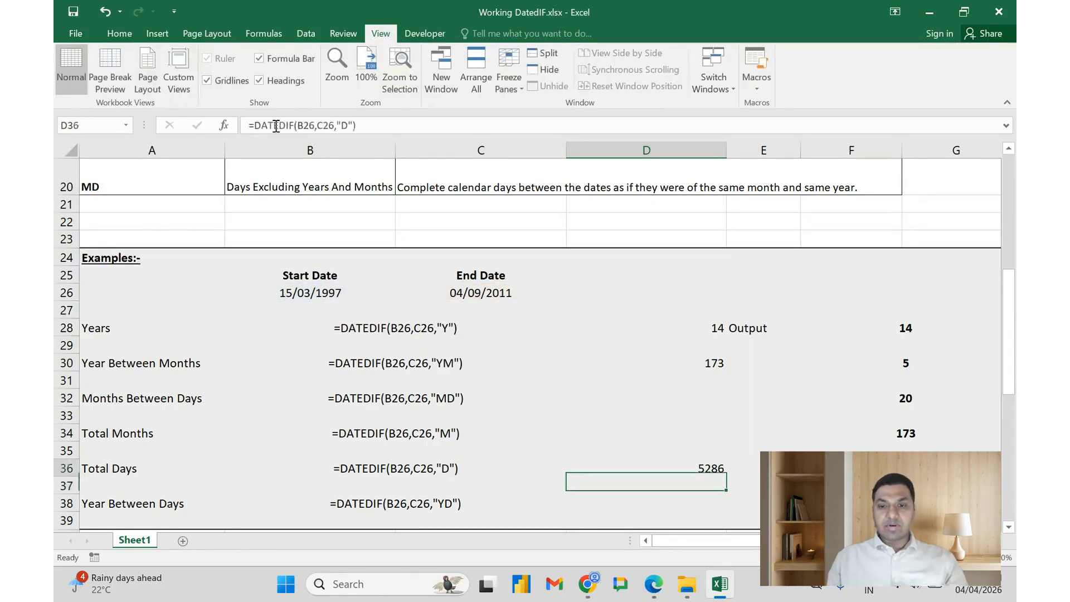
Begin a DATEDIF formula in D32 of the Months Between Days row, with start date cell B26 as its first argument.
key(Up)
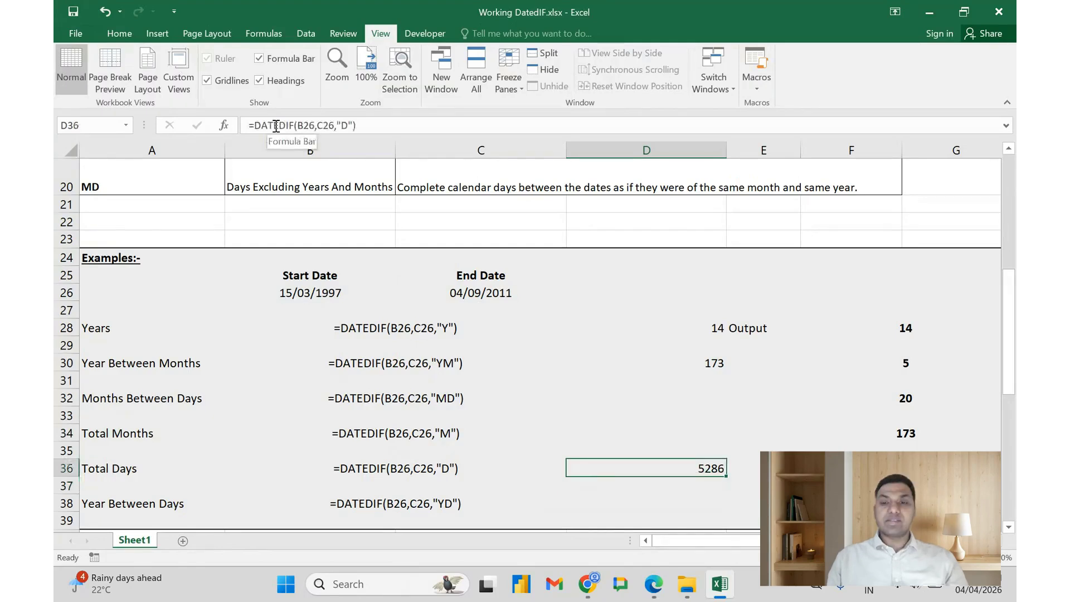
key(Up)
key(Up)
key(Up)
key(Up)
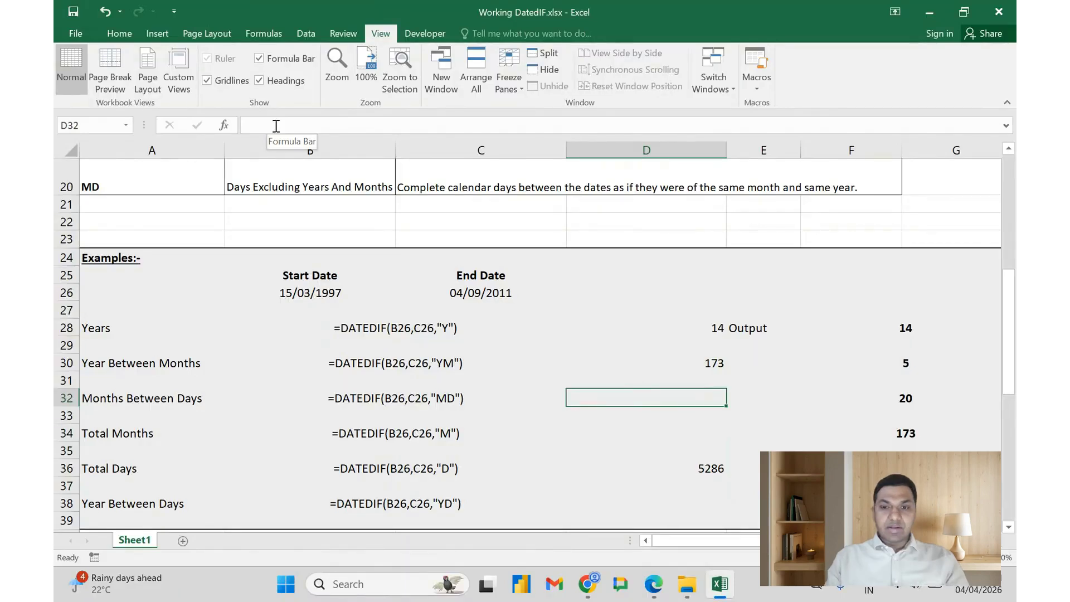
text(=dat)
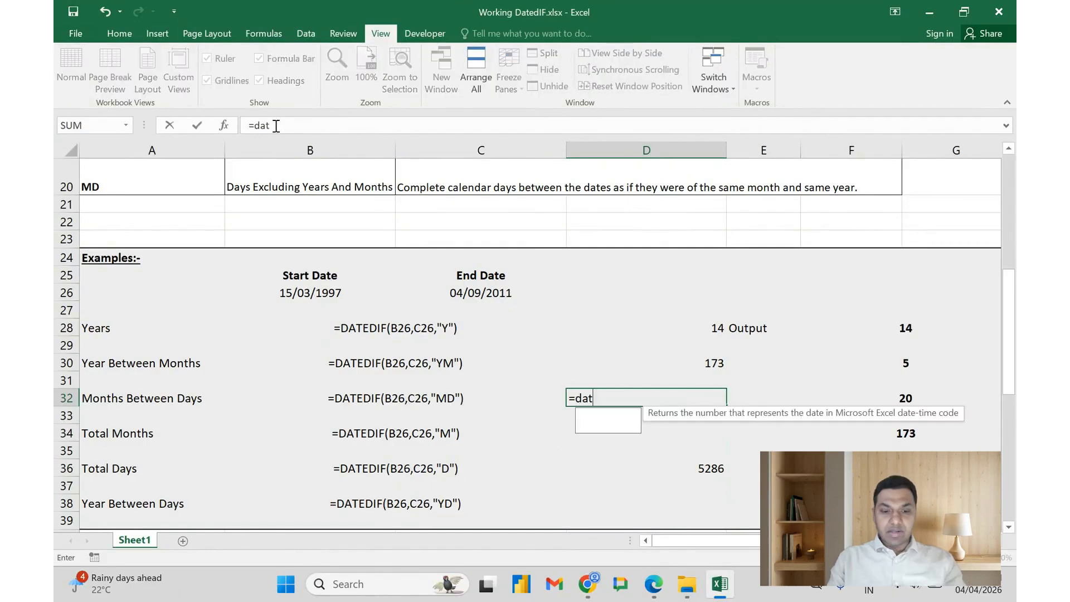
text(edif()
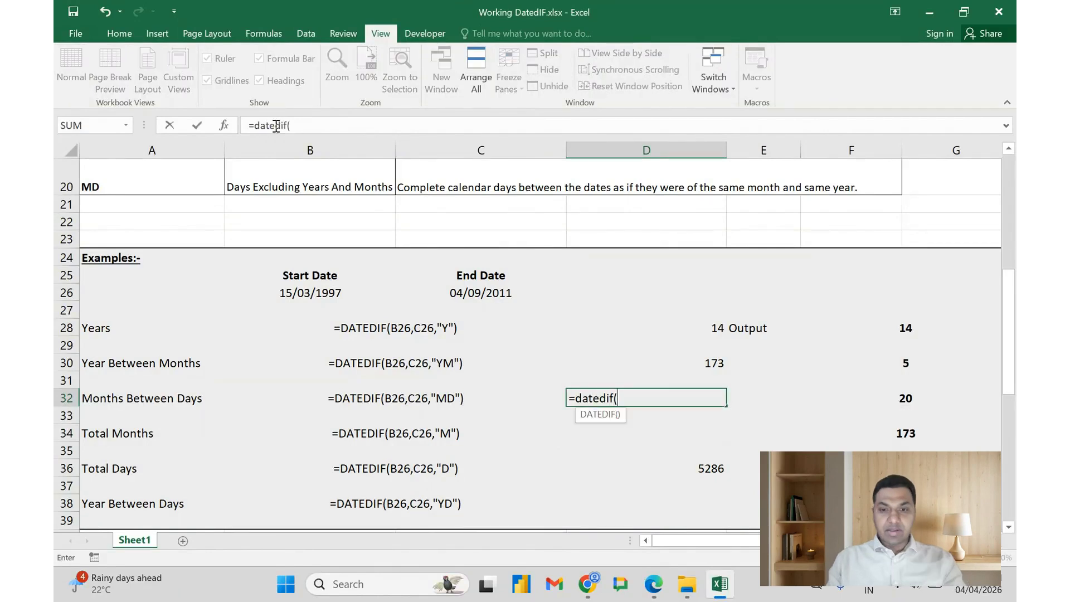
key(Up)
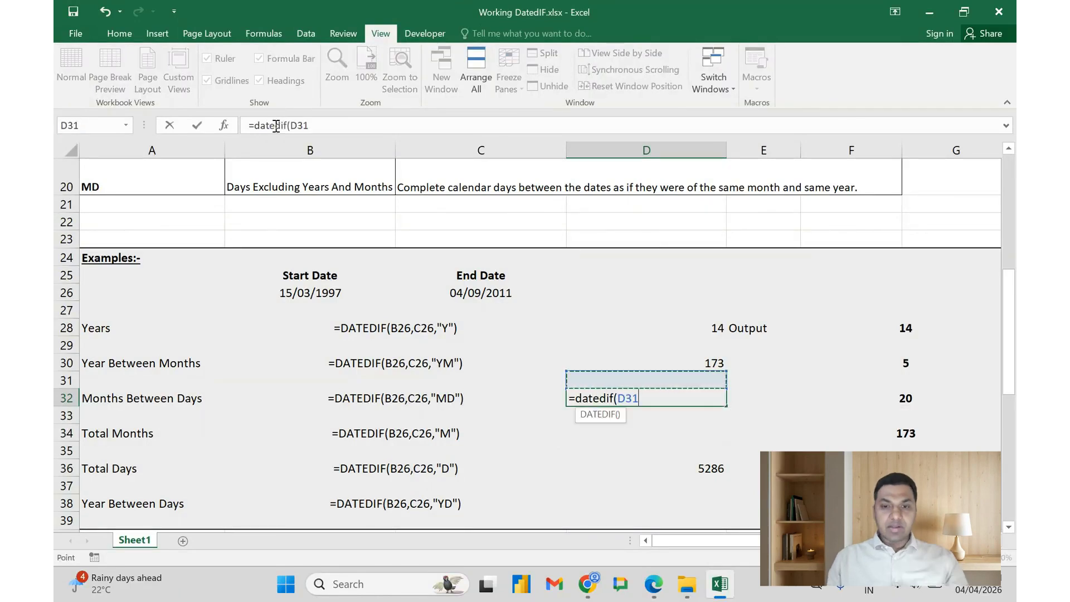
key(Up)
key(Up)
key(Up)
key(Up)
key(Up)
key(Left)
key(Left)
text(,)
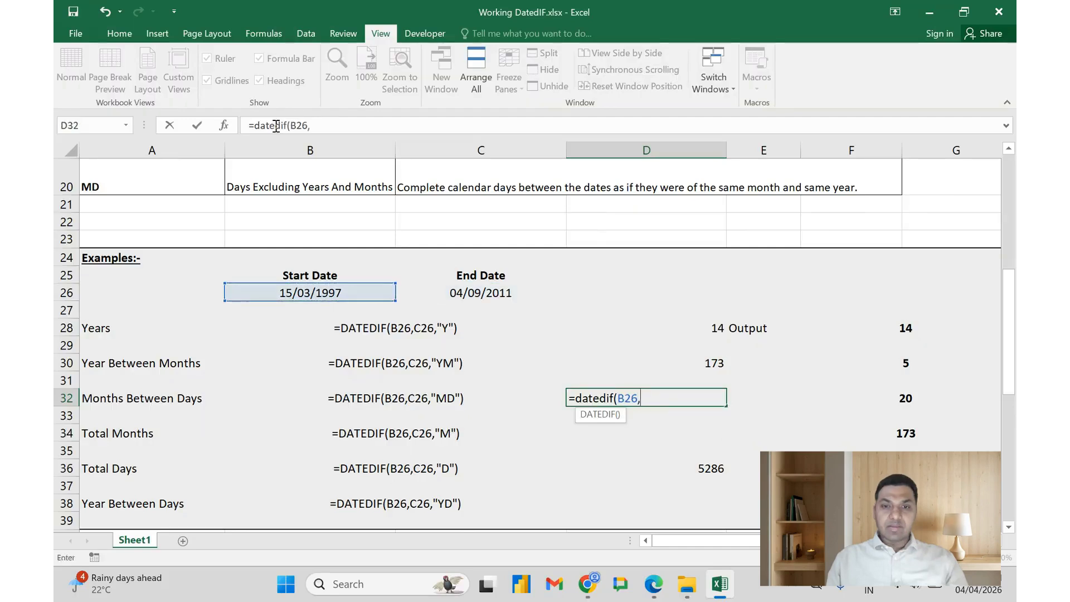
Complete the D32 formula with end date cell C26 and the interval "MD", and enter it.
key(Up)
key(Up)
key(Up)
key(Up)
key(Up)
key(Up)
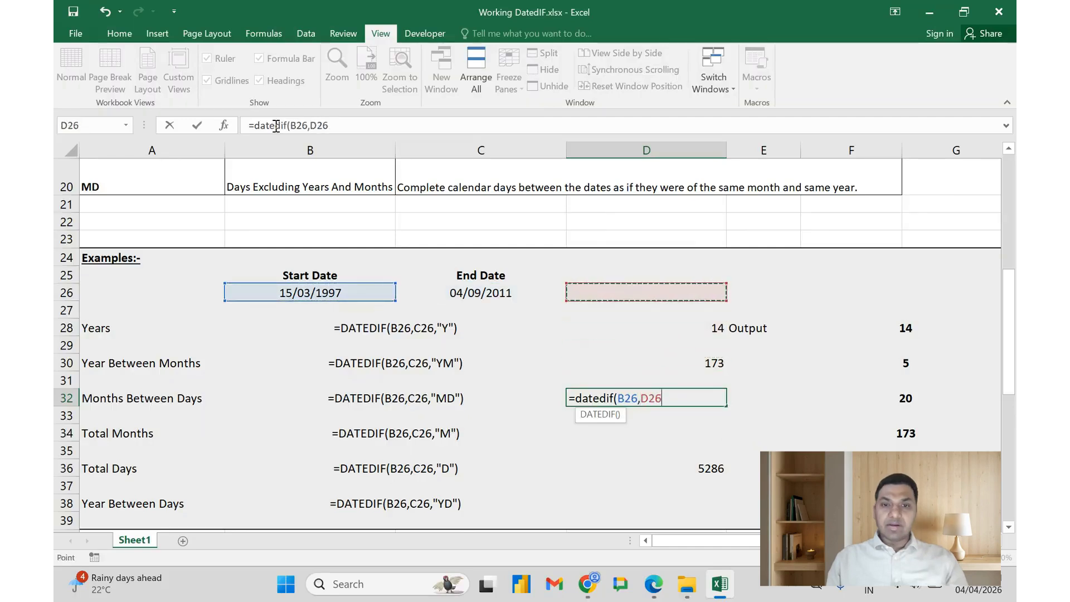
key(Left)
text(,"MD)
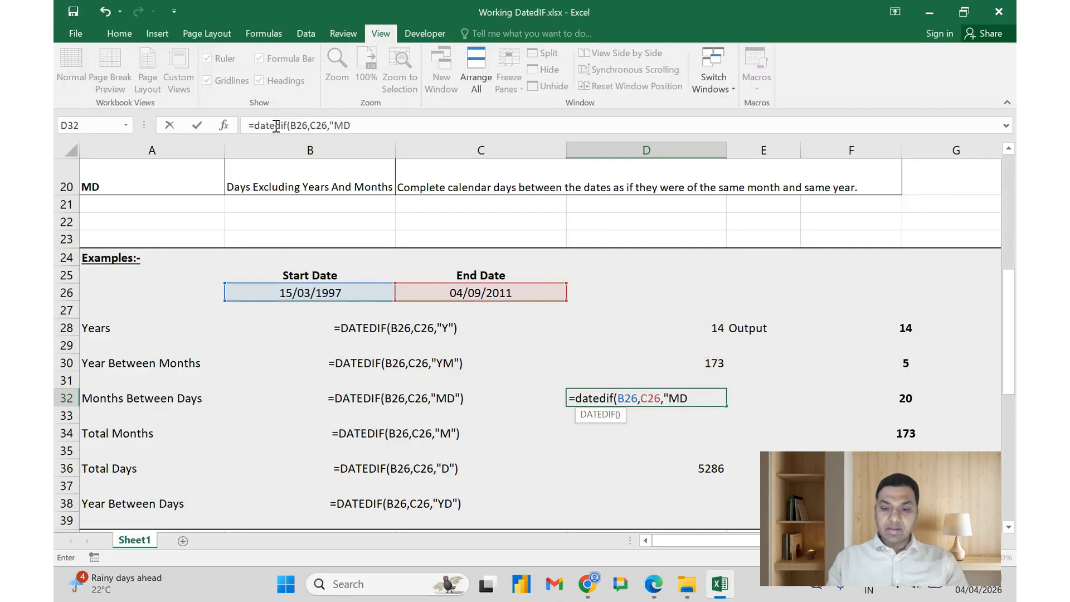
text("))
key(Return)
key(Up)
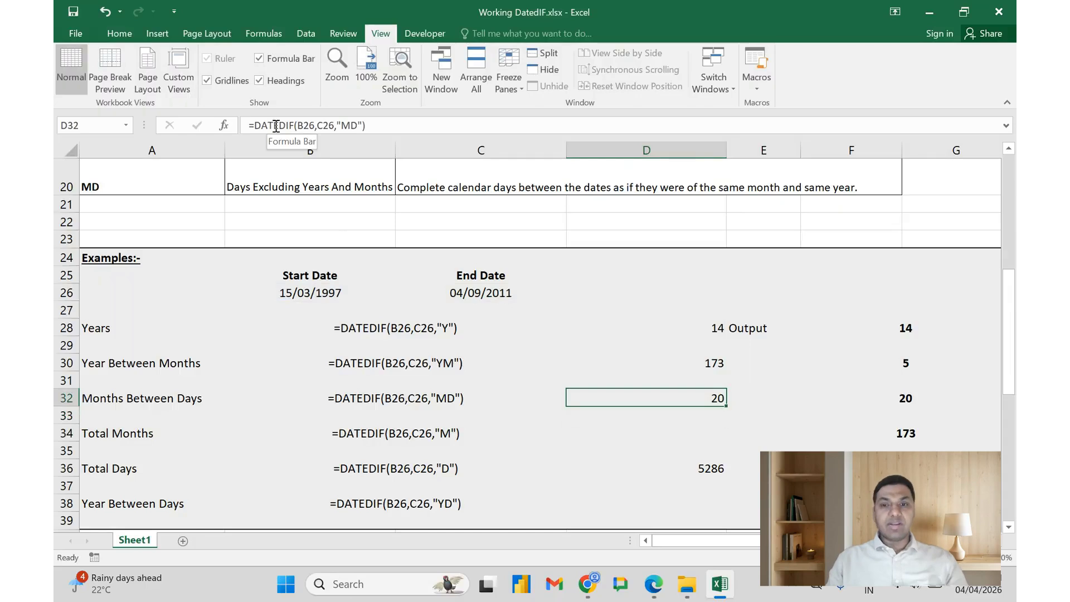
Clear the misplaced total-months formula from D30 in the Year Between Months row.
key(Down)
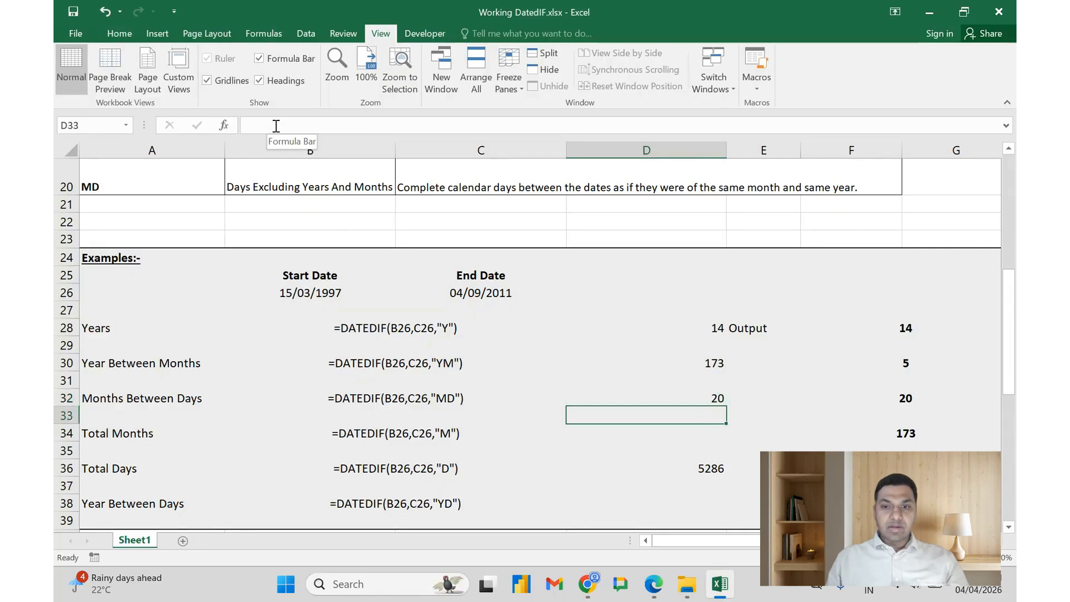
key(Down)
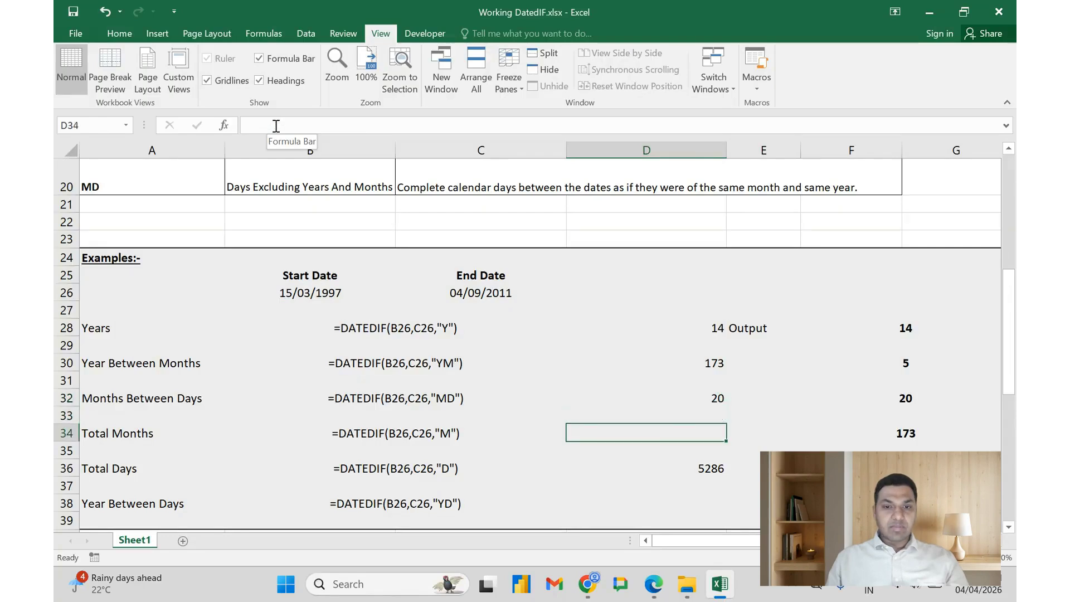
key(Up)
key(Up)
key(Up)
key(Up)
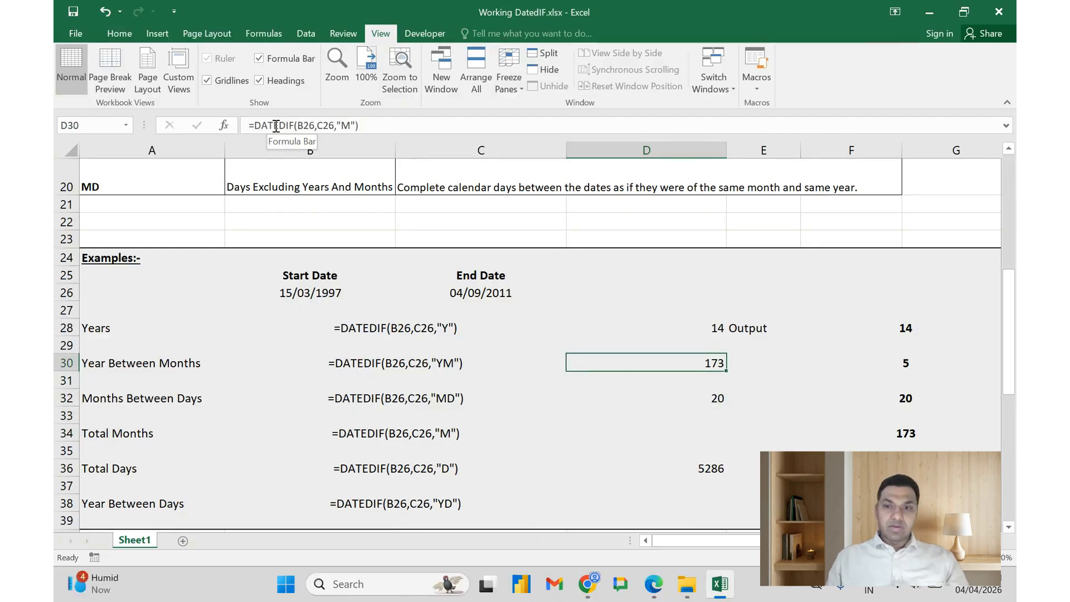
key(Left)
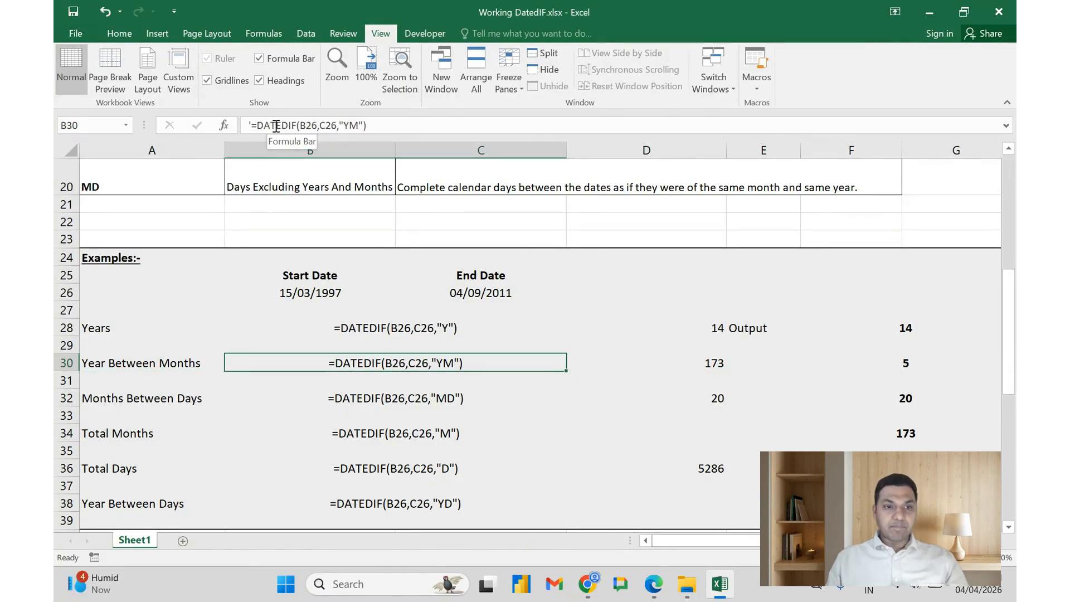
key(Right)
key(Right)
key(Left)
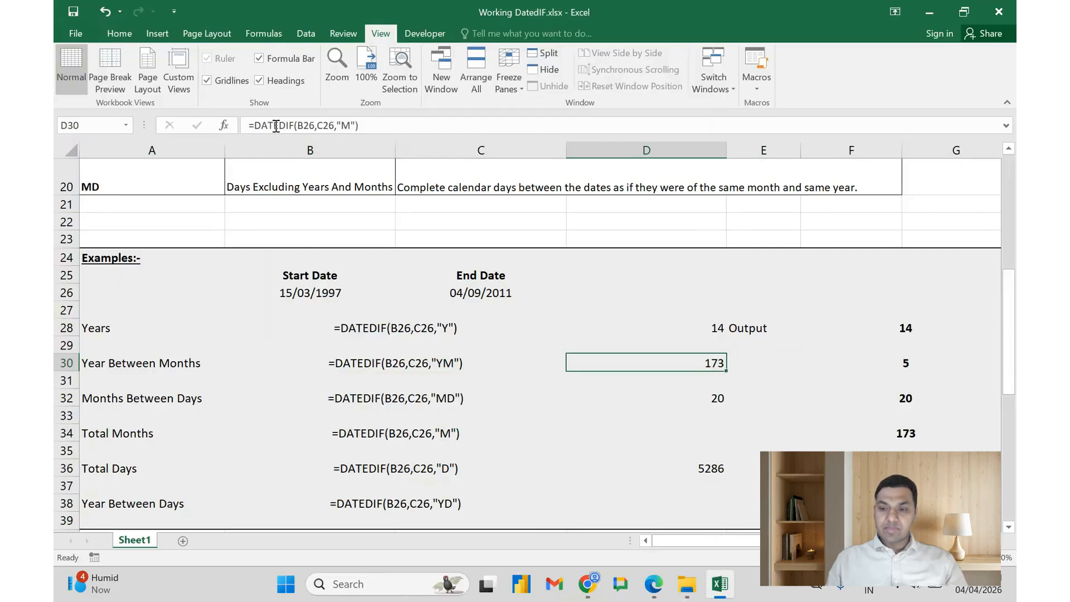
key(Delete)
Begin a DATEDIF formula in D34 of the Total Months row, with start date cell B26 as its first argument.
key(Down)
key(Down)
key(Down)
key(Down)
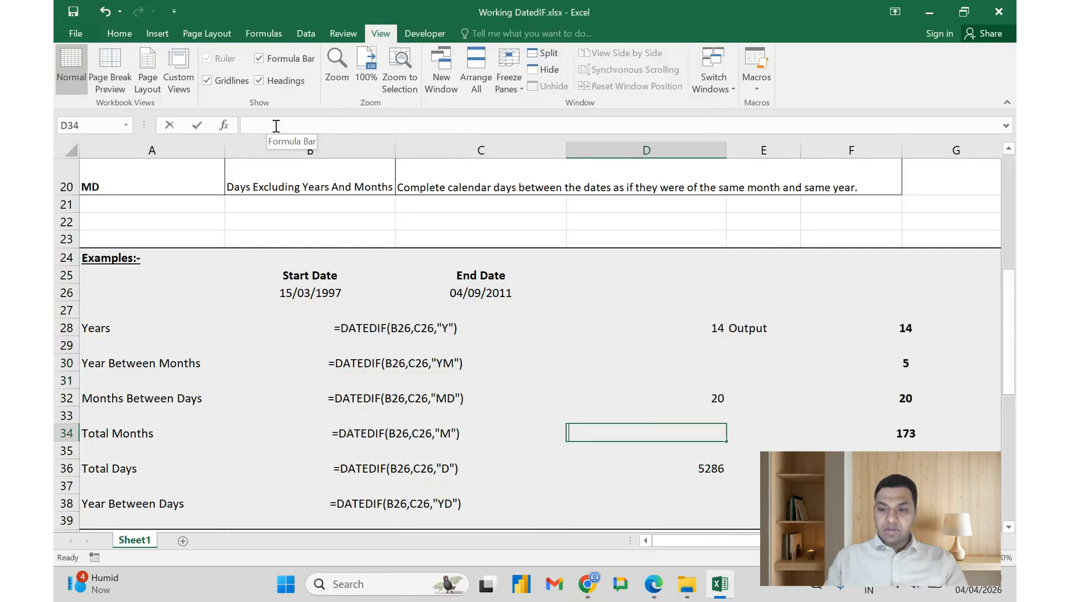
text(=dated)
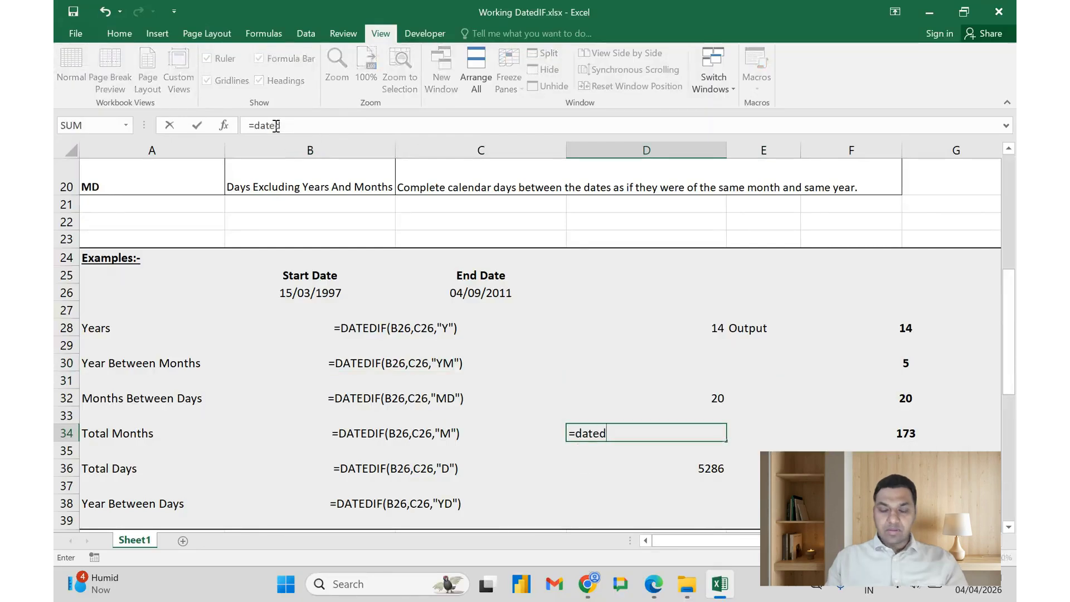
text(if()
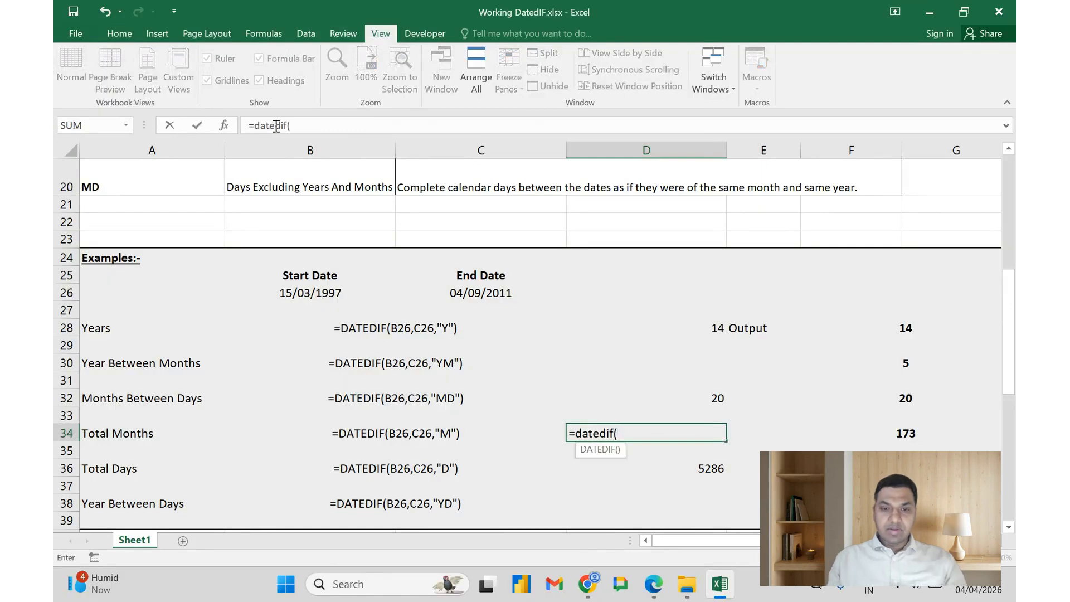
key(Up)
key(Up)
key(Up)
key(Up)
key(Up)
key(Up)
key(Up)
key(Up)
key(Up)
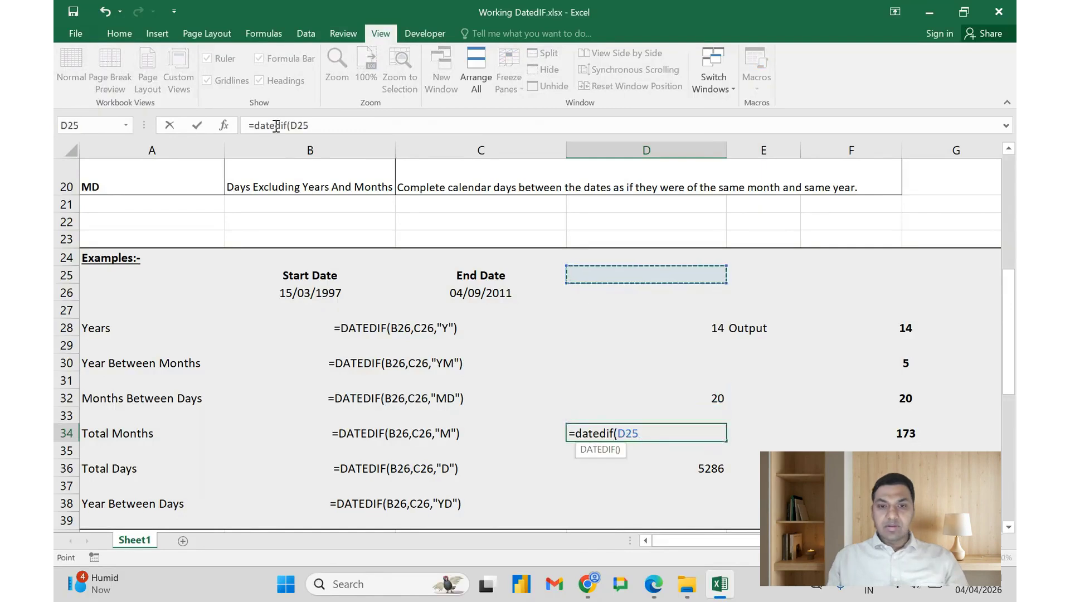
key(Down)
key(Left)
key(Left)
text(,)
Complete the D34 formula with end date cell C26 and the interval "M", and enter it.
key(Up)
key(Up)
key(Up)
key(Up)
key(Up)
key(Up)
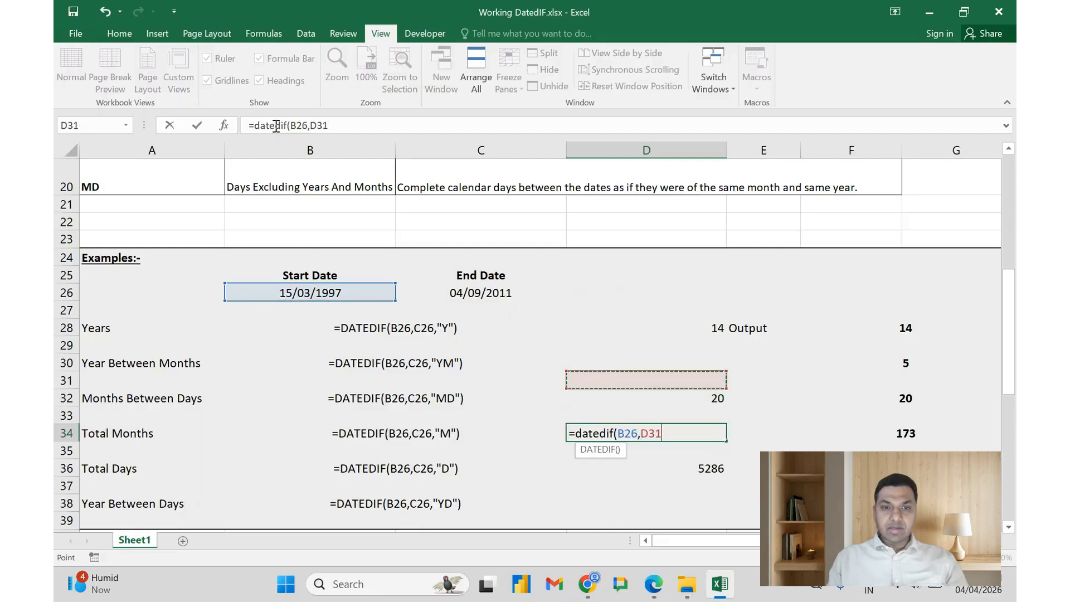
key(Up)
key(Up)
key(Left)
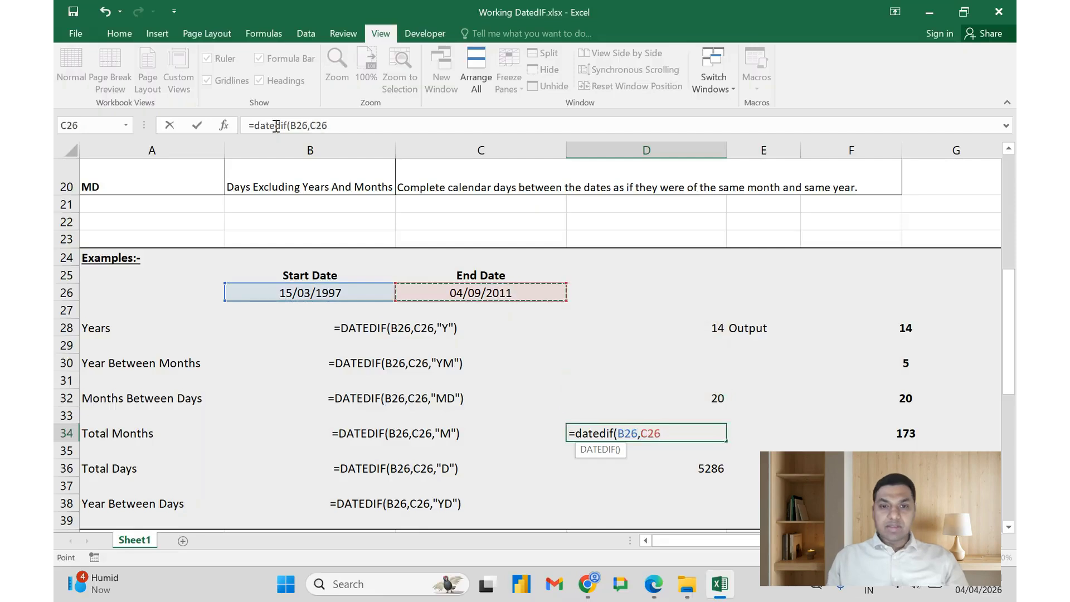
text(,"M")
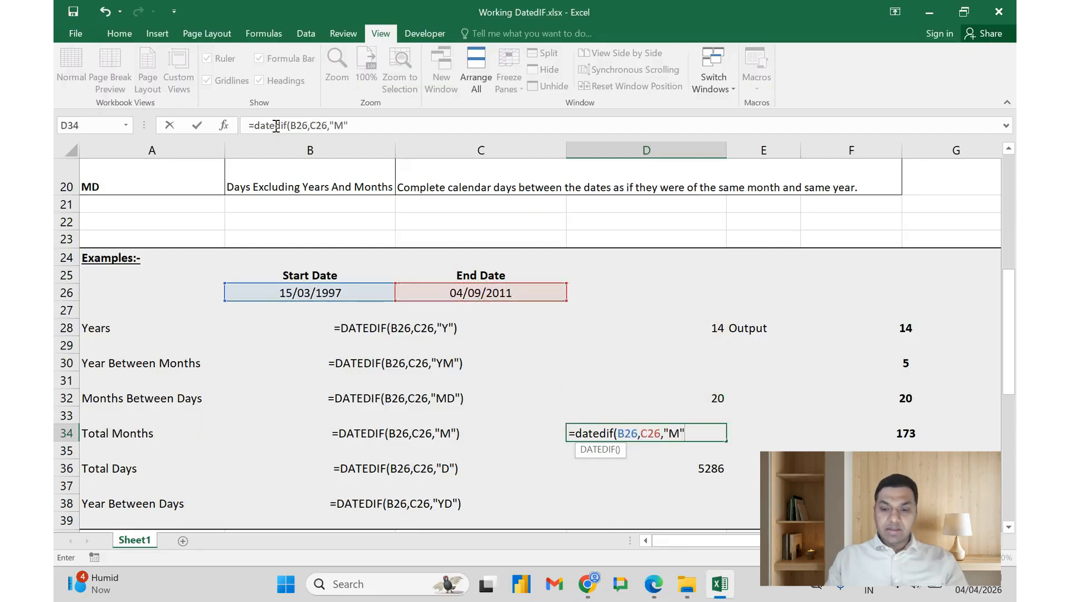
text())
key(Return)
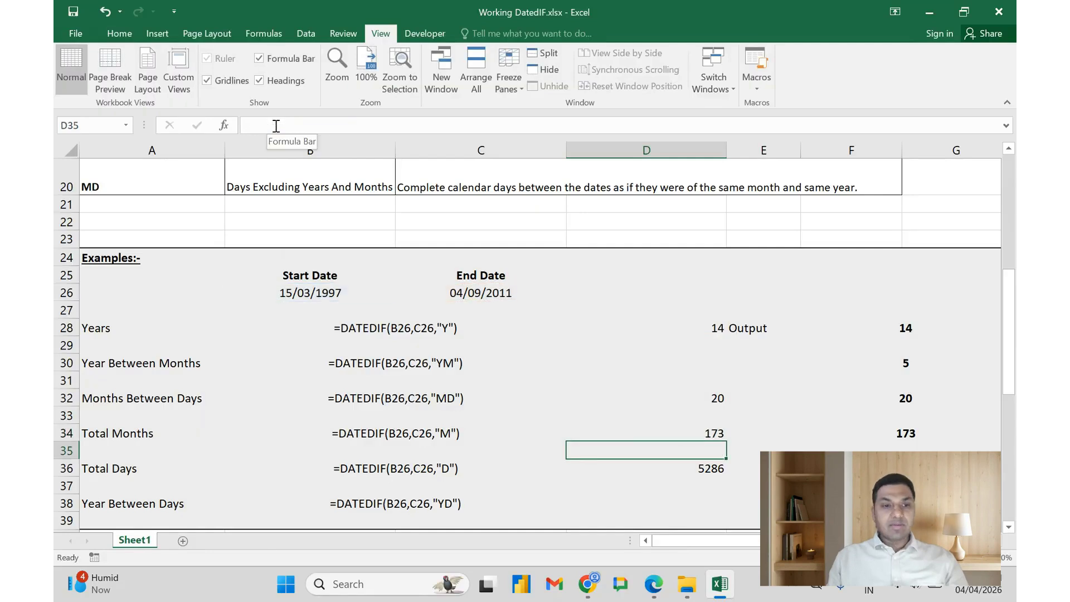
key(Up)
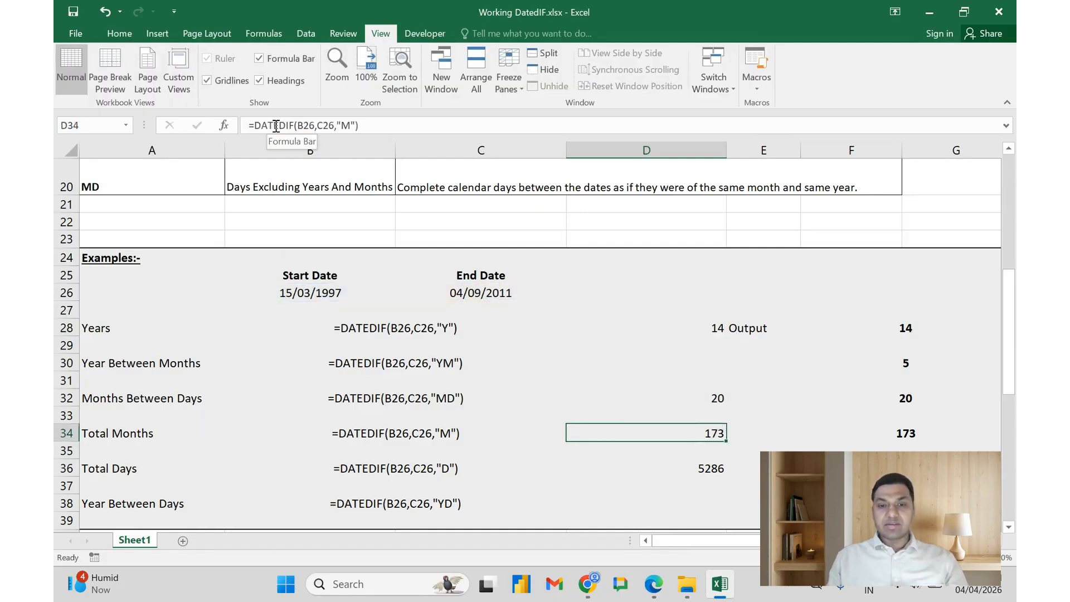
Begin a DATEDIF formula in D30 of the Year Between Months row, with start date cell B26 as its first argument.
key(Up)
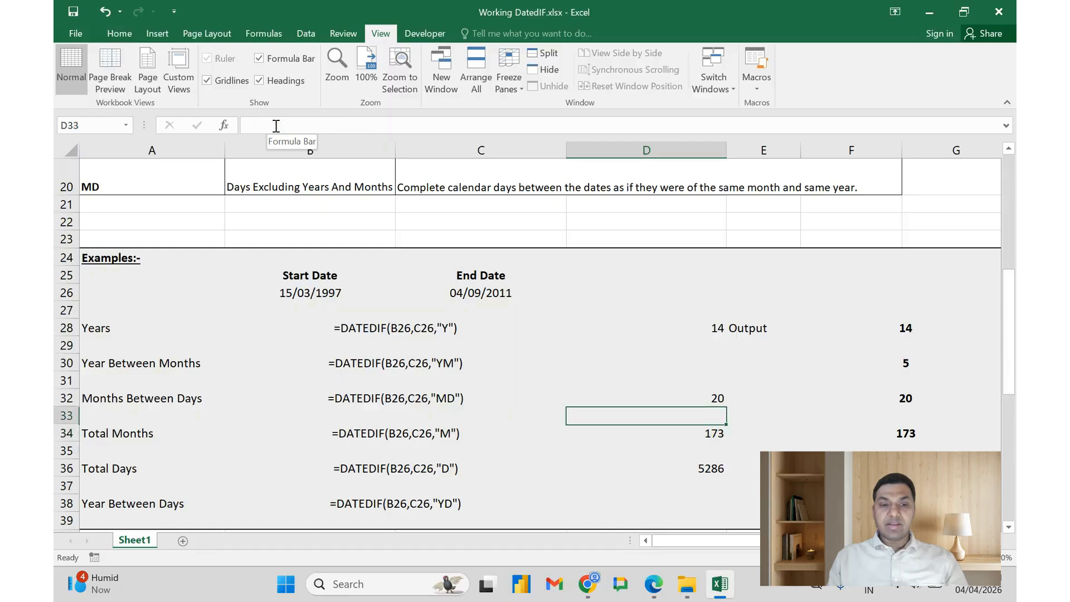
key(Up)
key(Up)
key(Up)
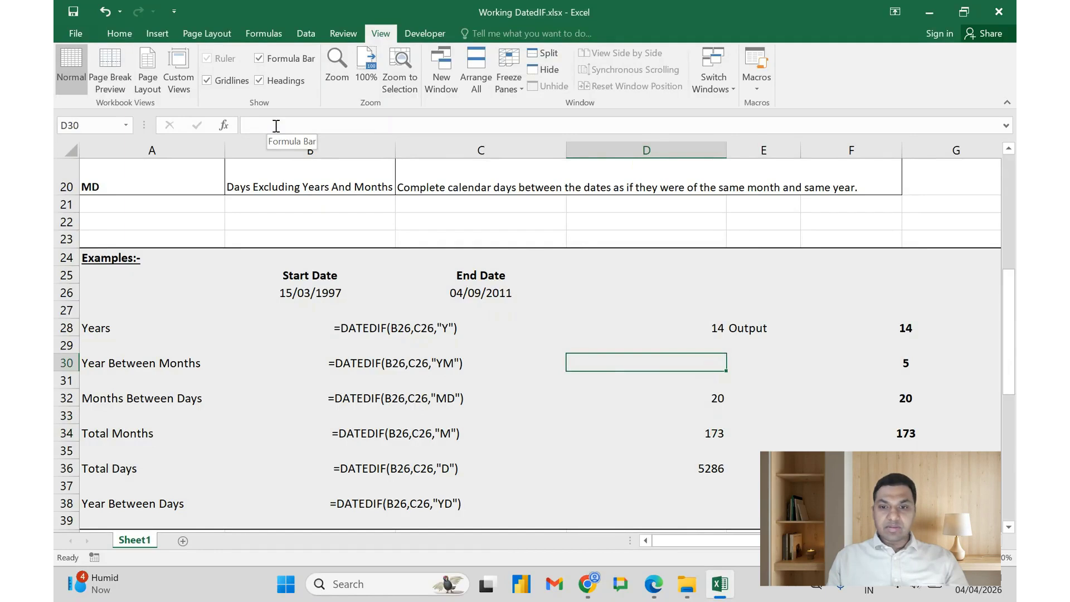
text(=)
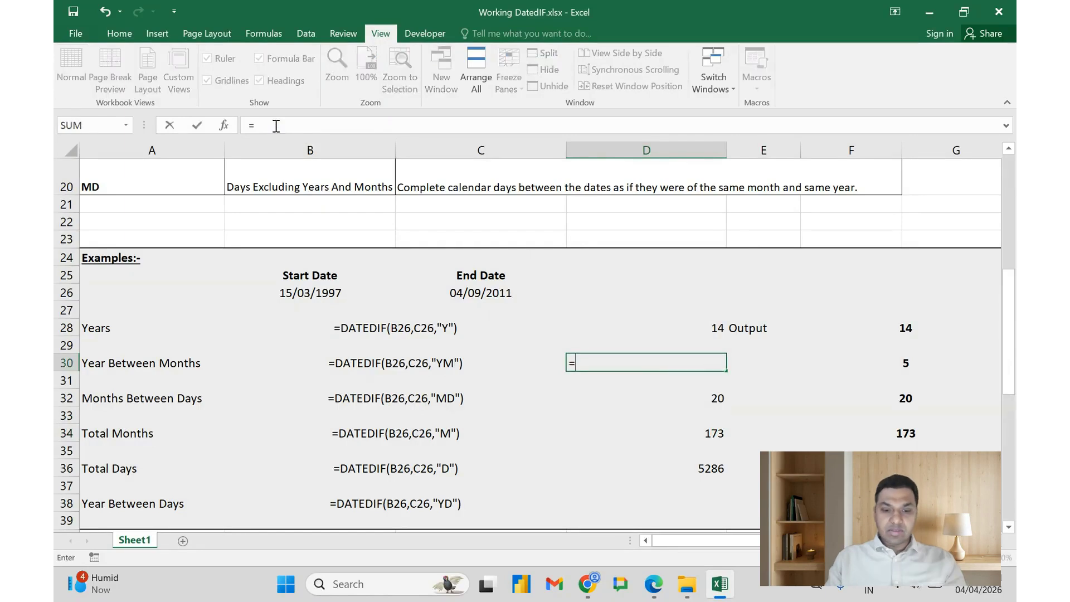
text(date)
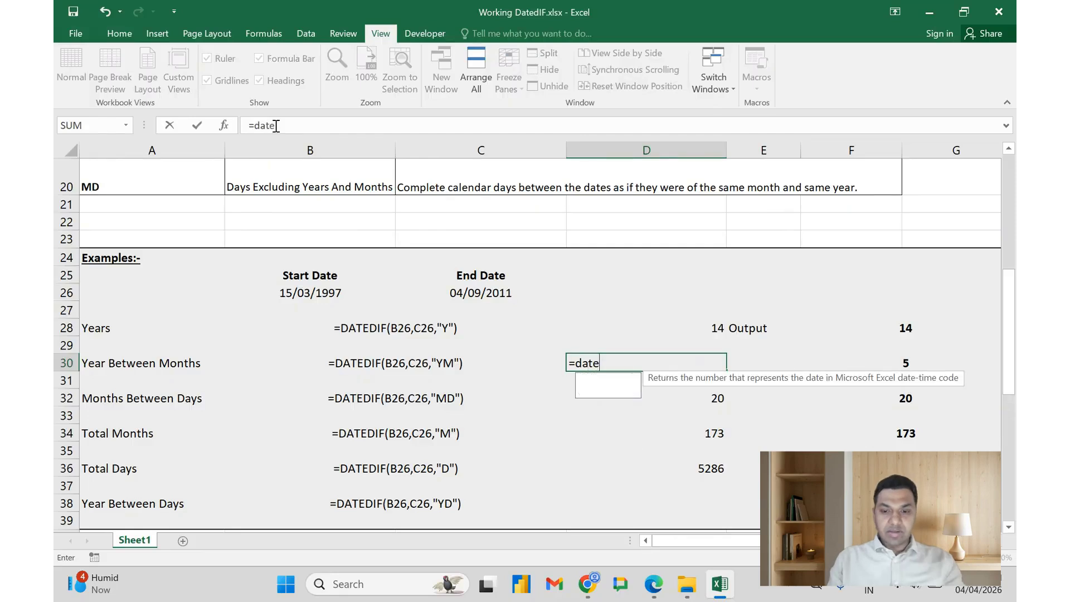
text(dif()
key(Up)
key(Up)
key(Up)
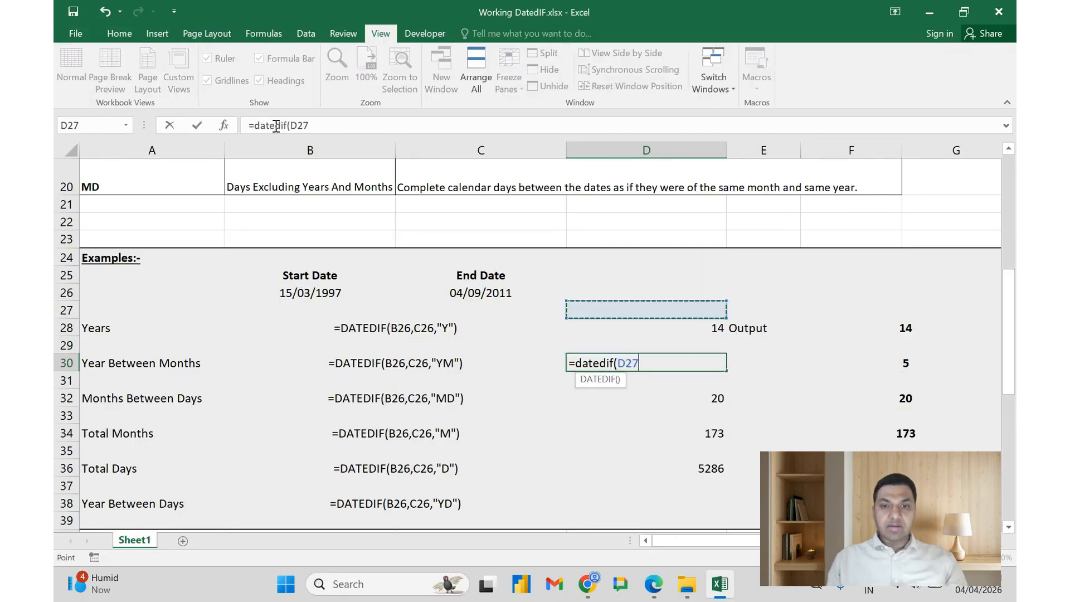
key(Left)
key(Left)
key(Up)
text(,)
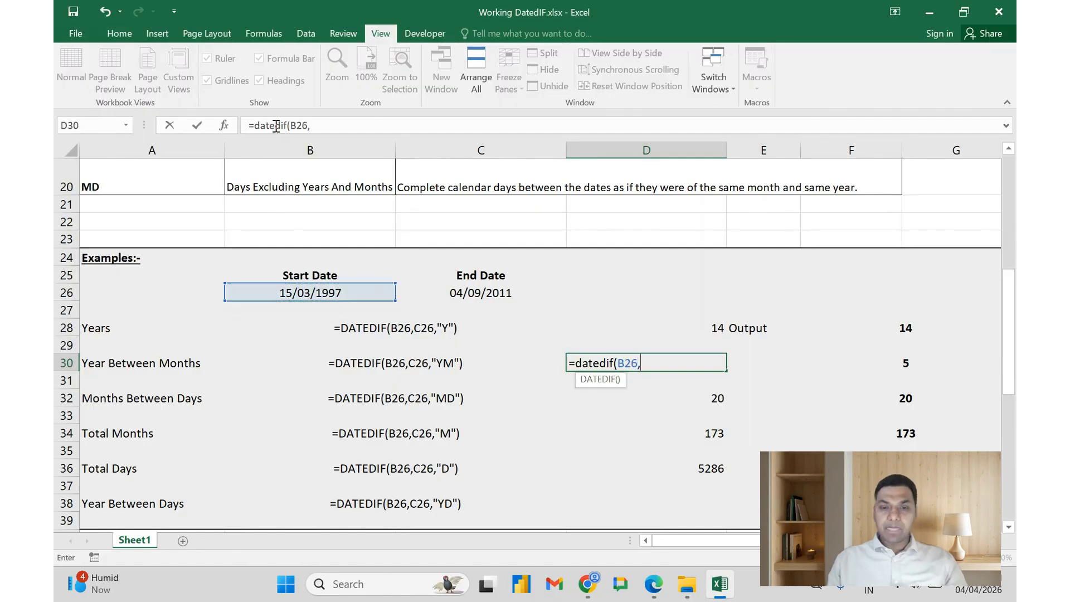
Complete the D30 formula with end date cell C26 and the interval "YM", and enter it.
key(Up)
key(Up)
key(Up)
key(Up)
key(Left)
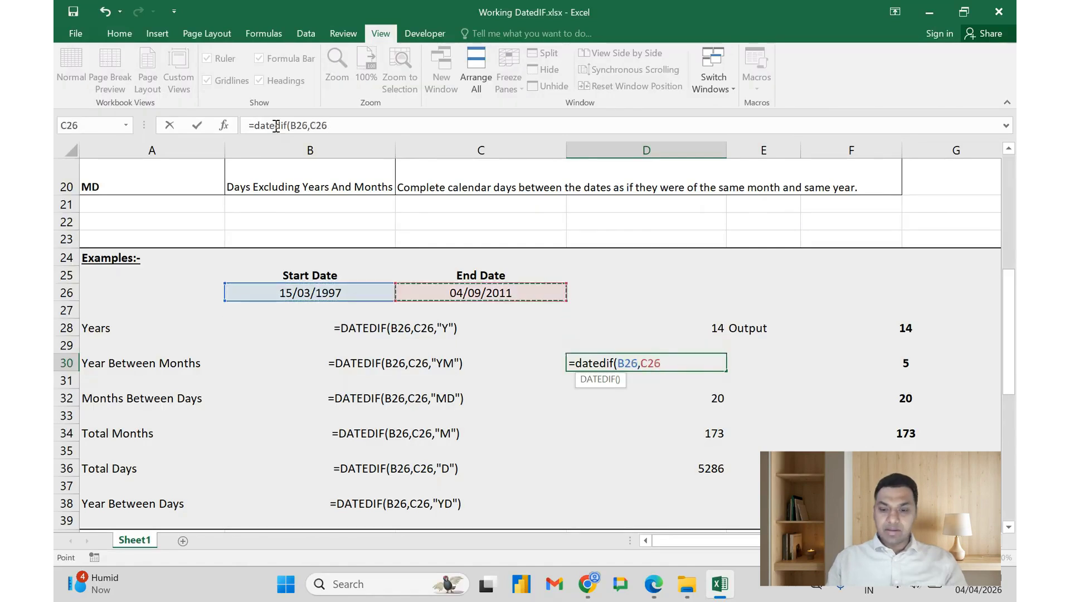
text(,")
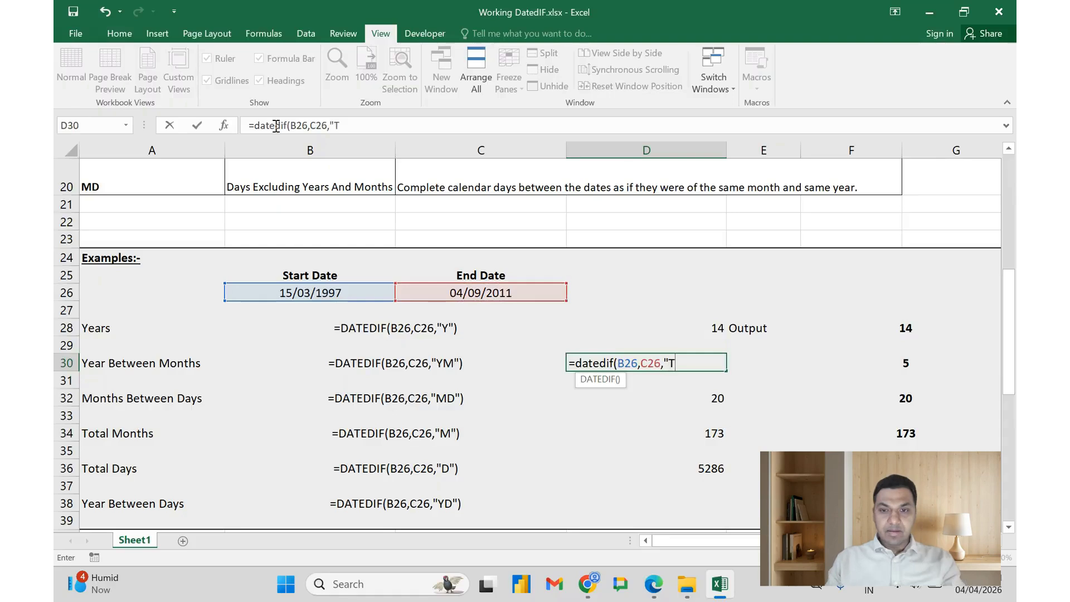
text(YM"))
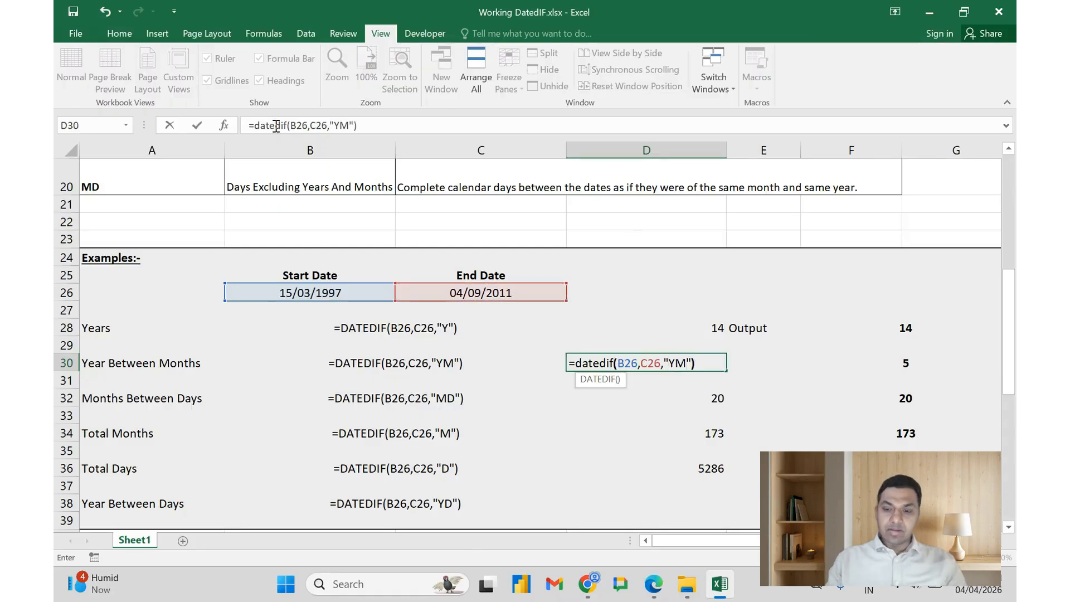
key(Return)
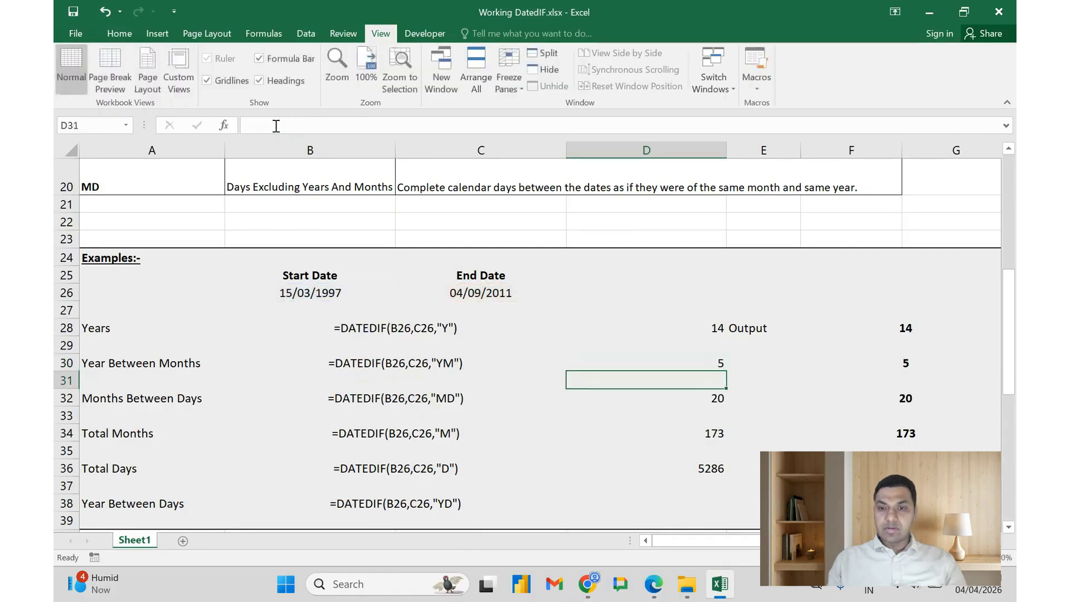
key(Up)
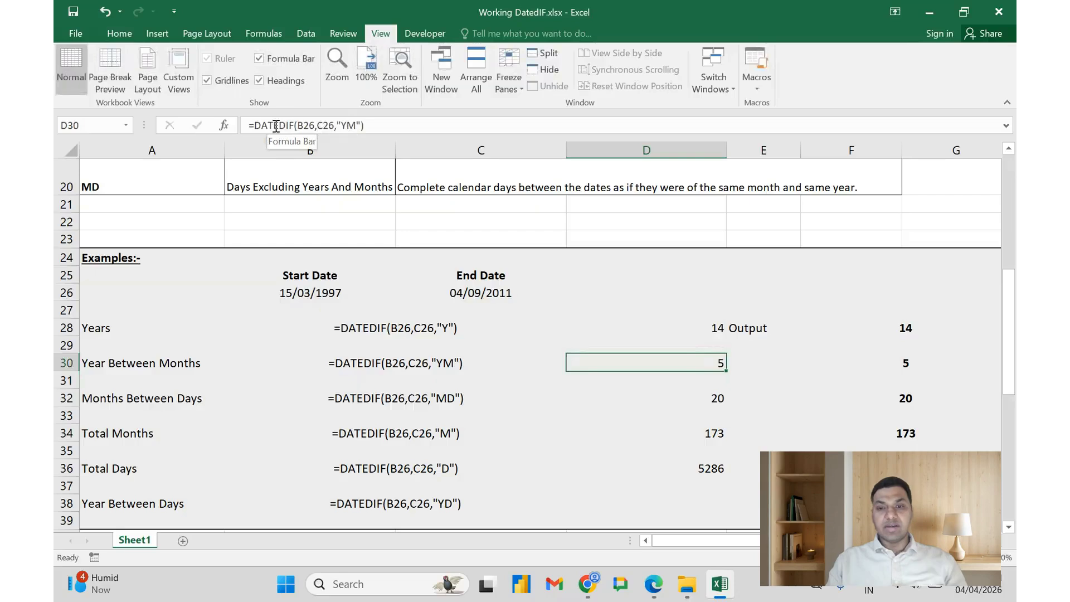
key(Down)
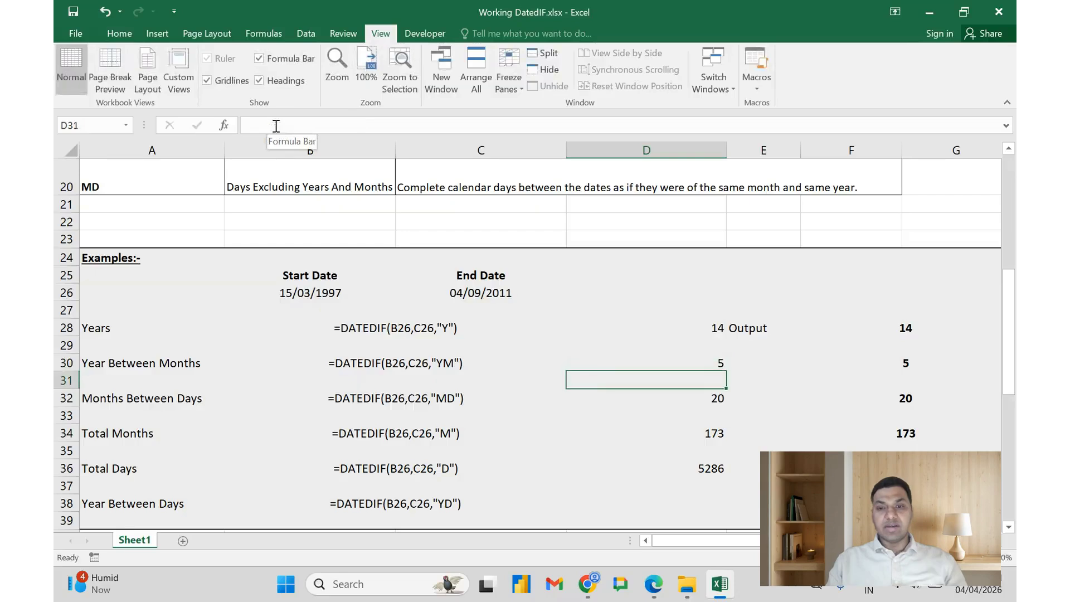
Begin a DATEDIF formula in D38 of the Year Between Days row, with start date cell B26 as its first argument.
key(Down)
key(Down)
key(Down)
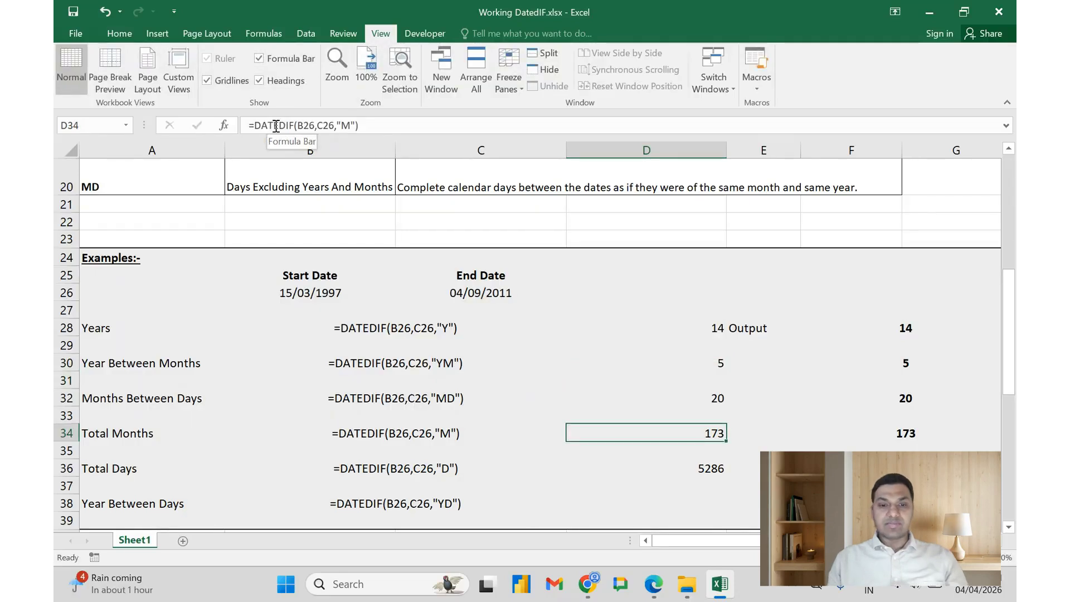
key(Down)
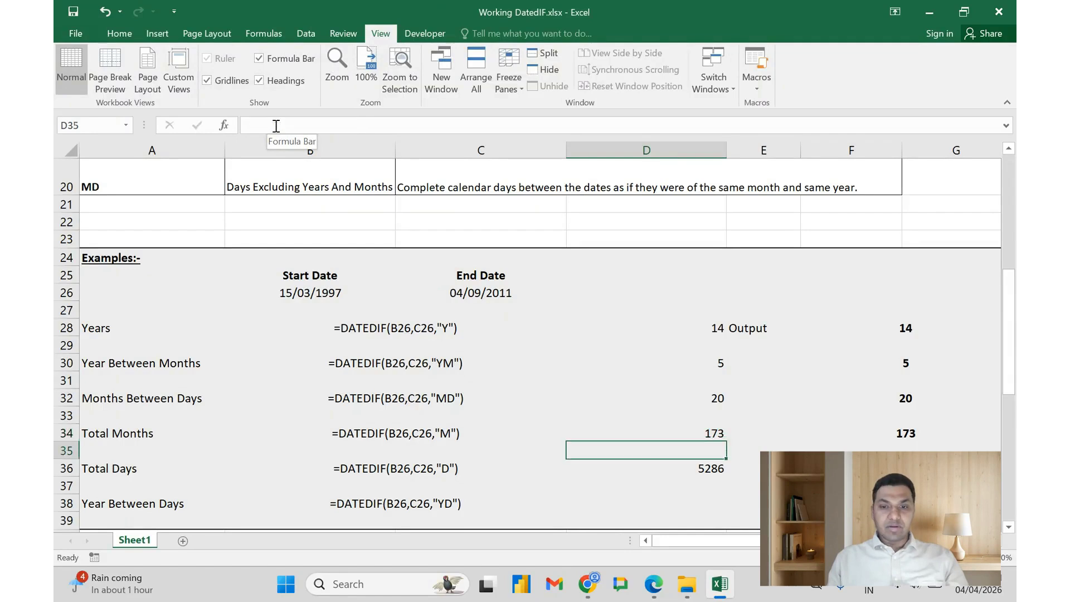
key(Down)
key(Down)
key(Down)
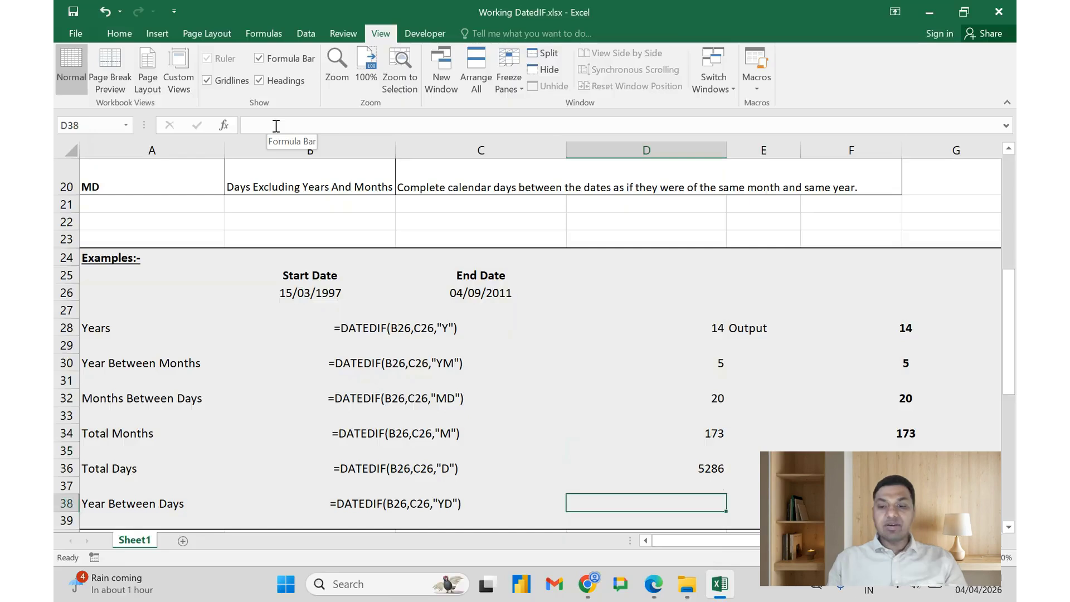
text(=)
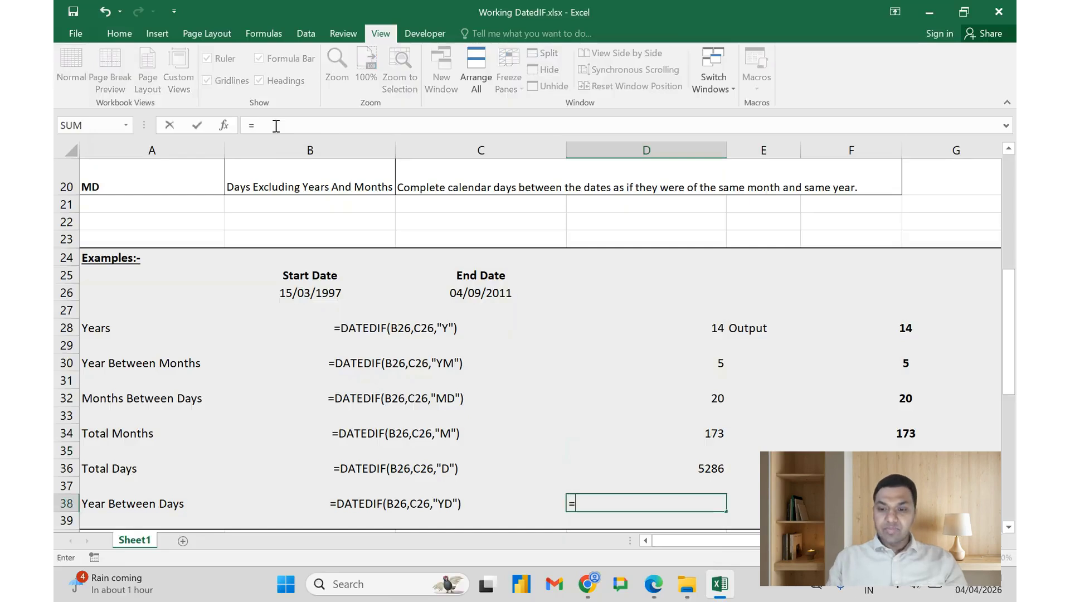
text(dated)
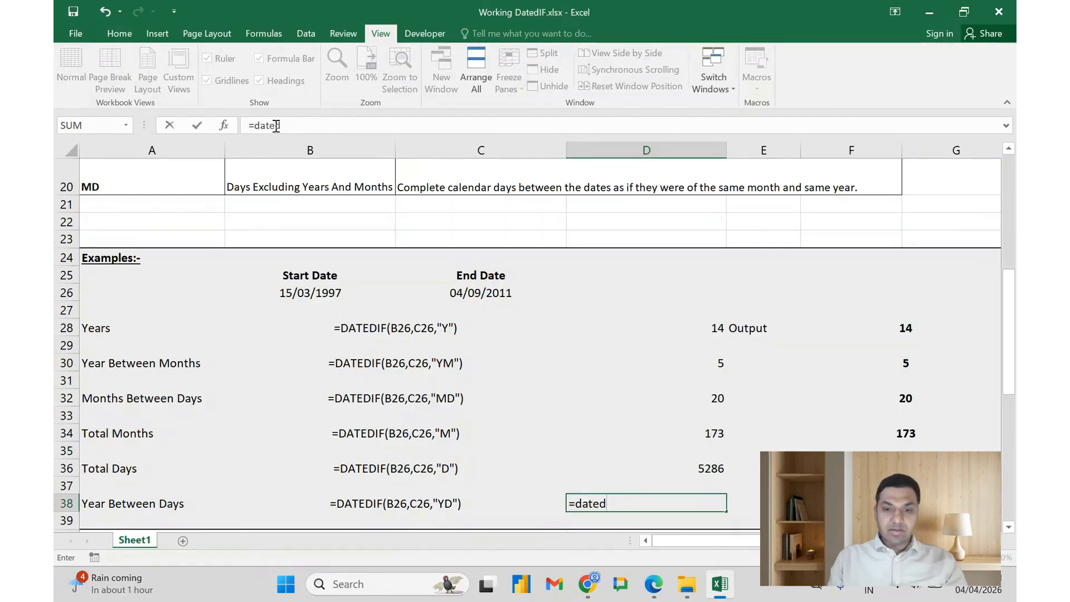
text(if()
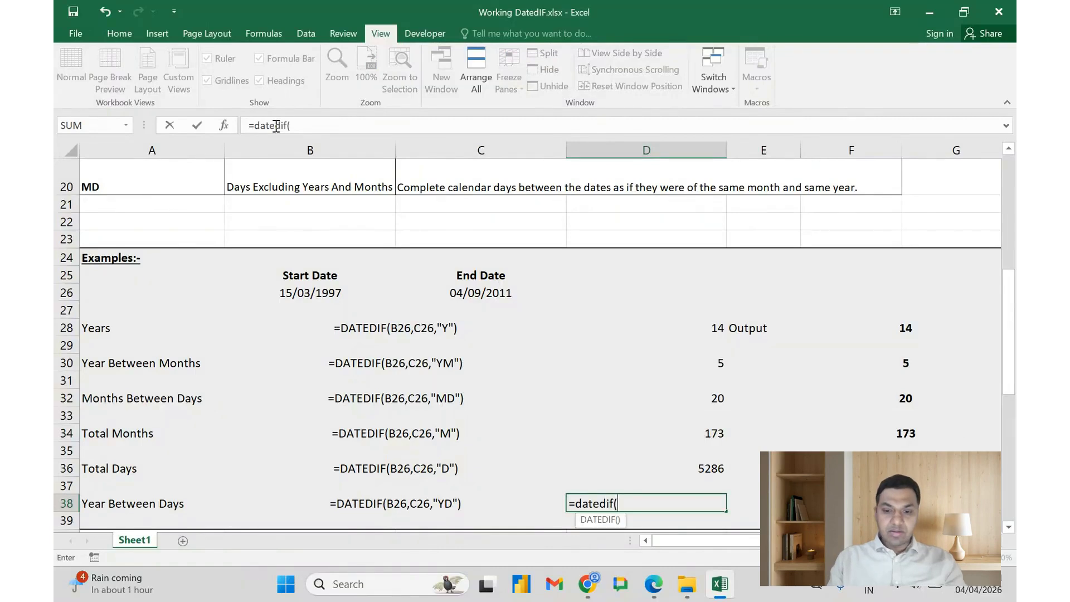
key(Up)
key(Up)
key(Up)
key(Up)
key(Up)
key(Up)
key(Up)
key(Up)
key(Up)
key(Up)
key(Up)
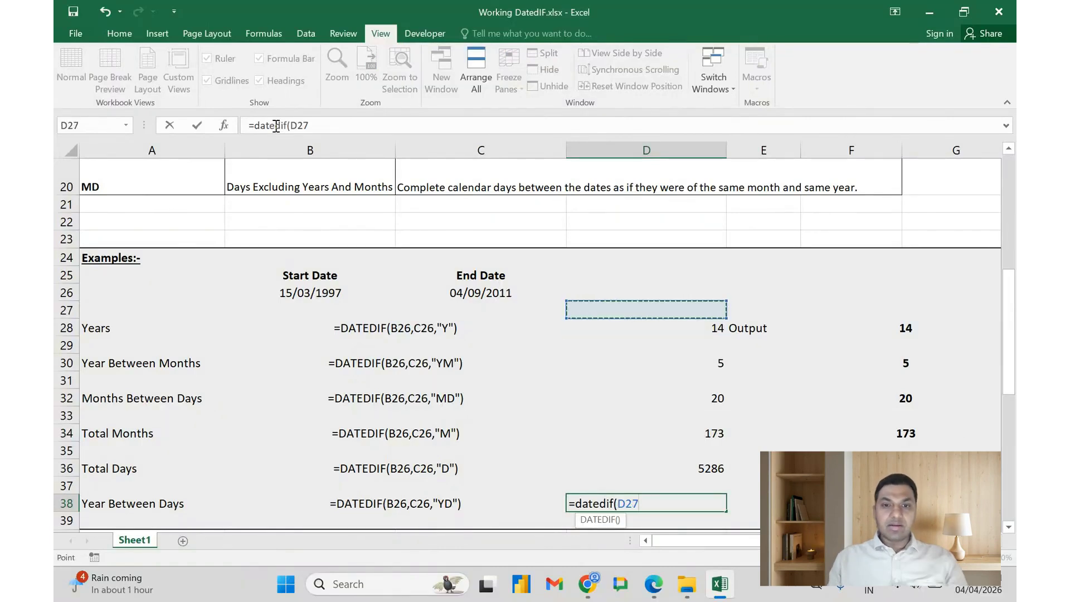
key(Left)
key(Left)
key(Up)
text(,)
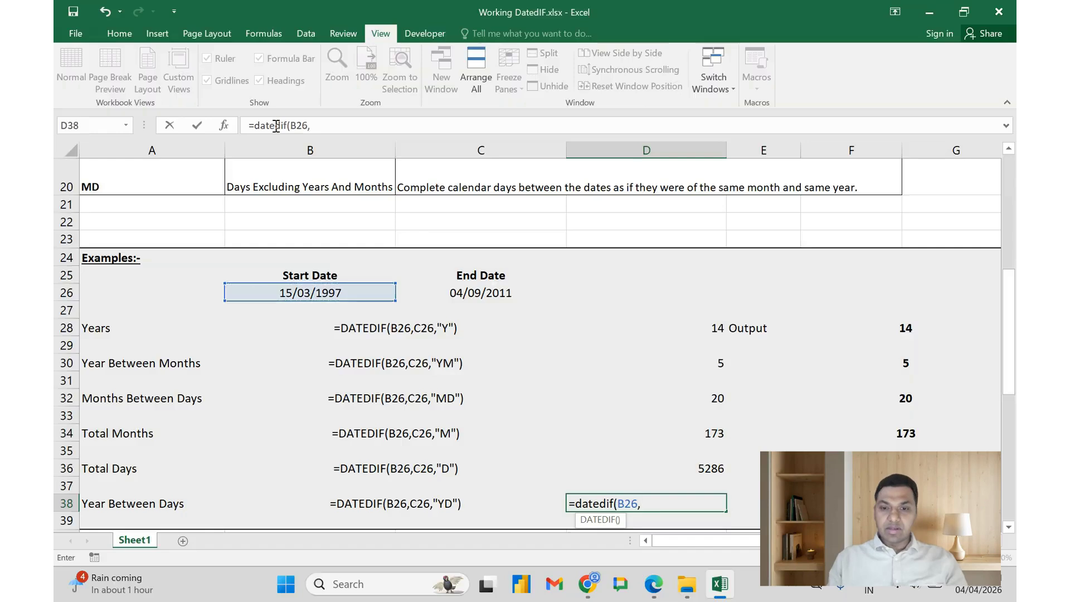
Complete the D38 formula with end date cell C26 and the interval "YD", and enter it.
key(Up)
key(Up)
key(Up)
key(Up)
key(Up)
key(Up)
key(Up)
key(Up)
key(Up)
key(Up)
key(Up)
key(Up)
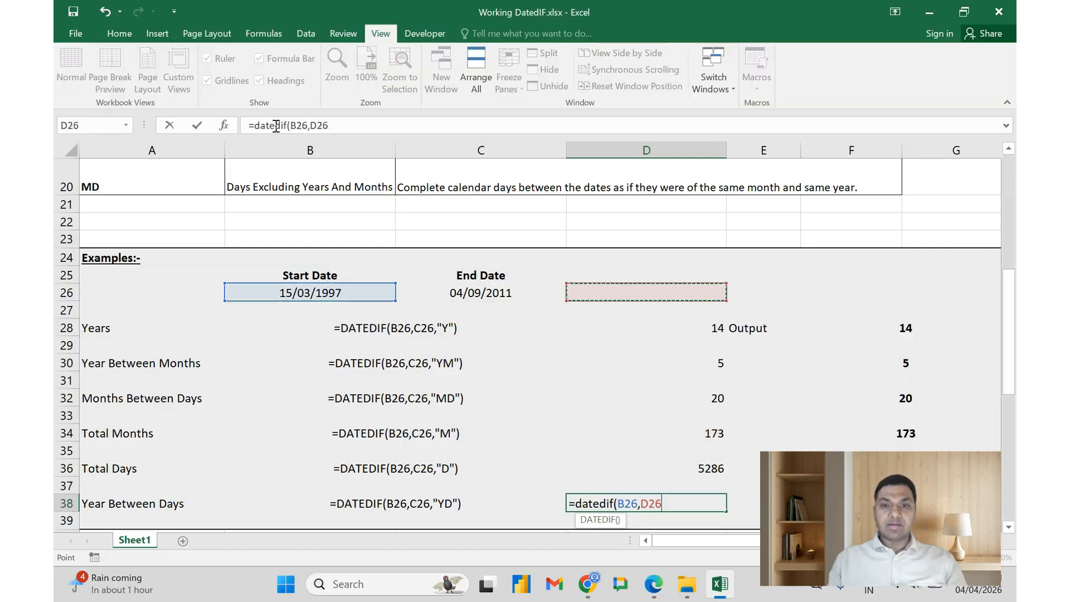
key(Left)
text(,)
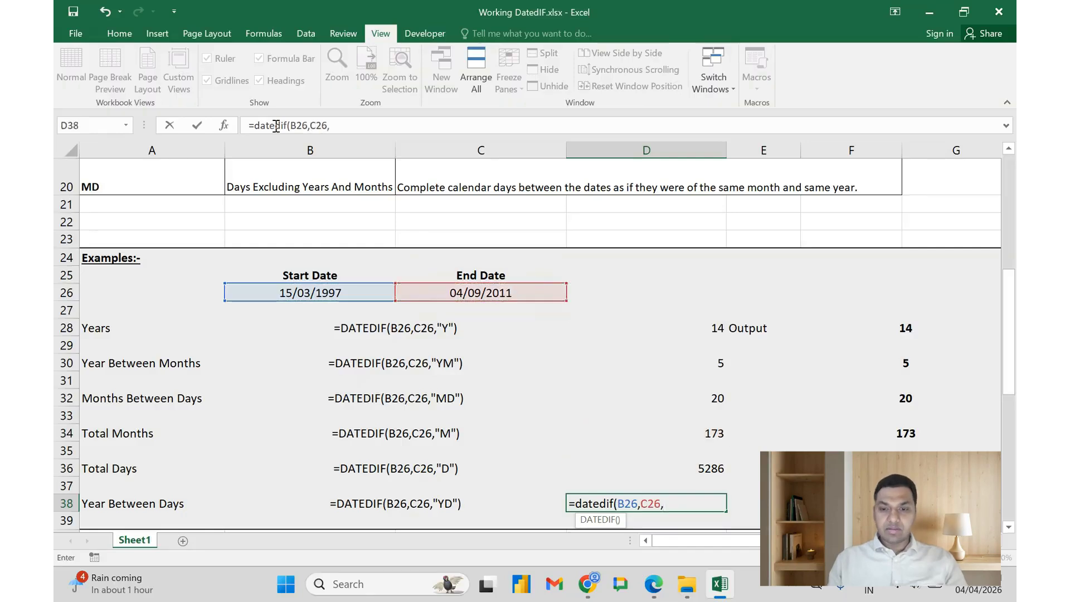
text("YD)
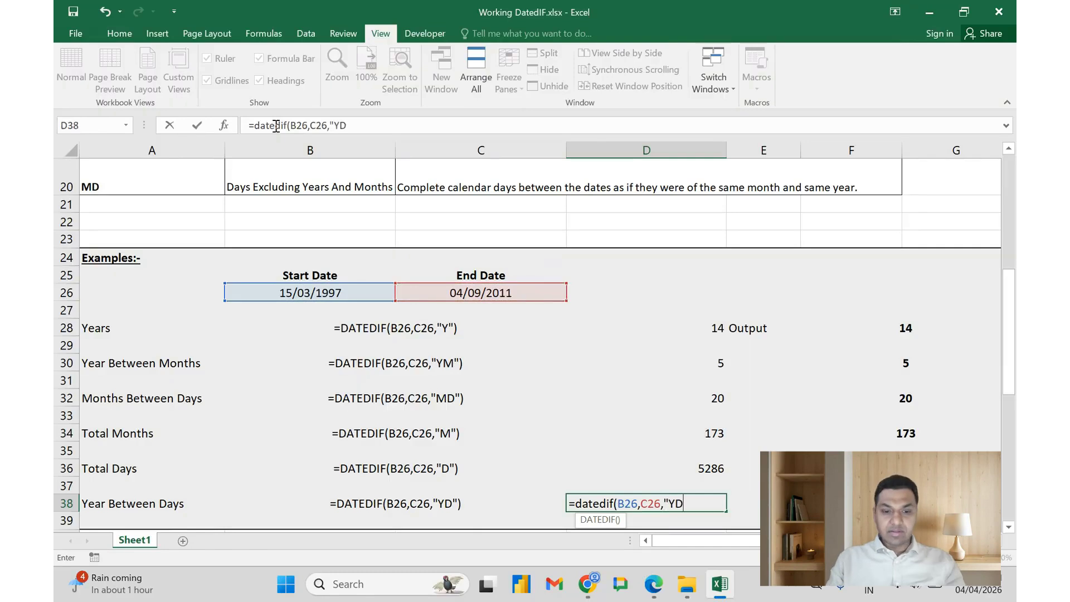
text("))
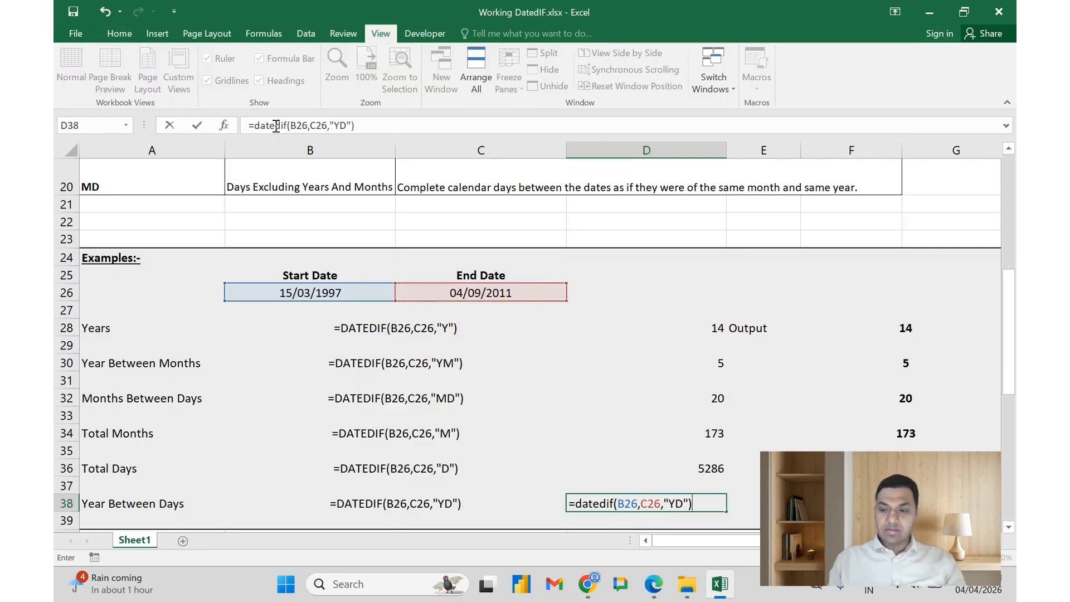
key(Return)
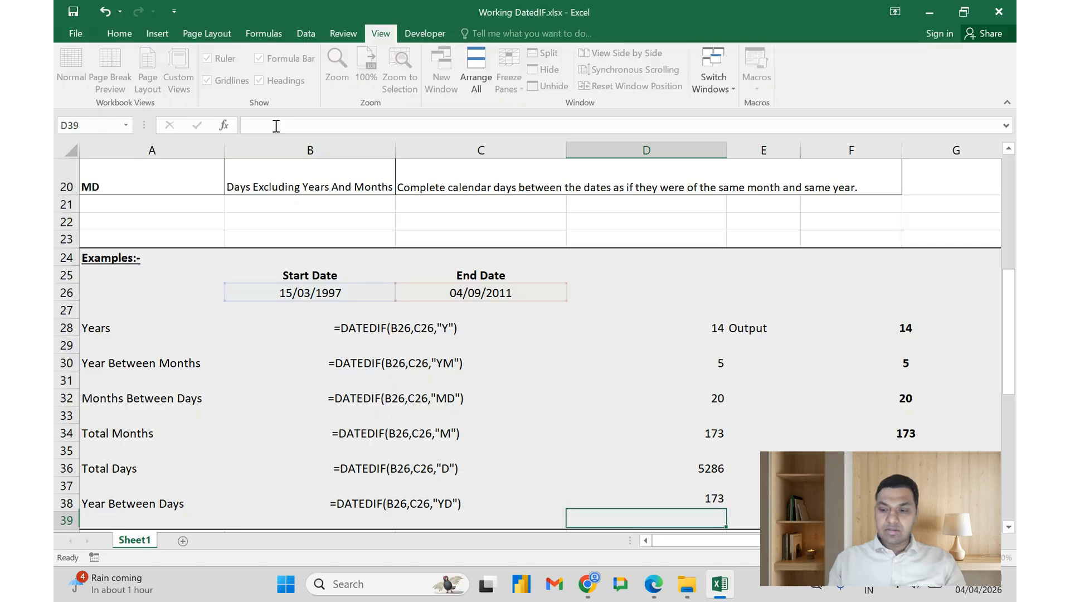
key(Up)
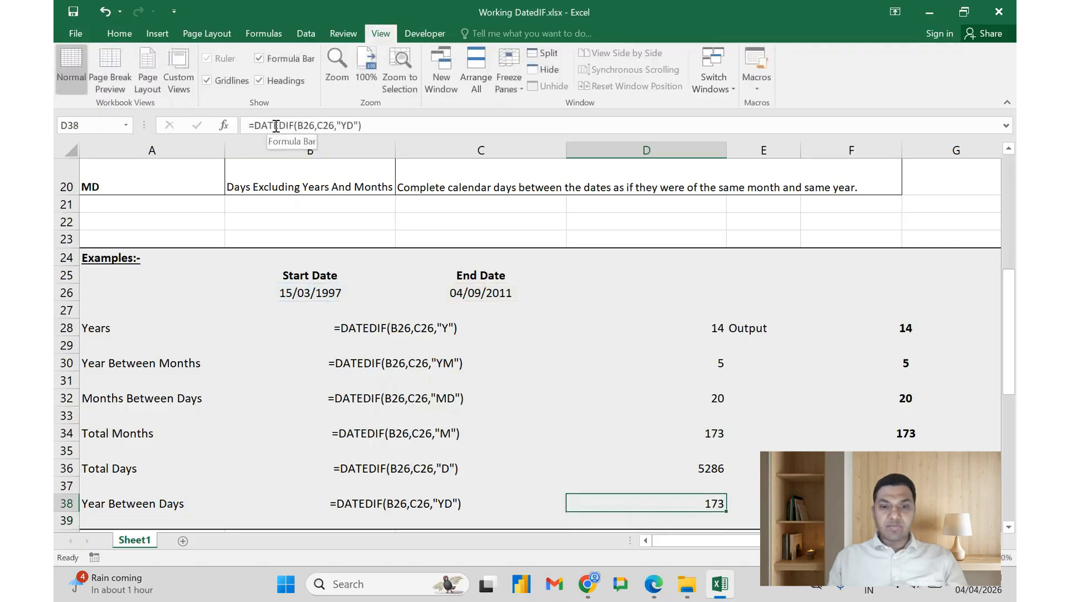
key(Up)
Switch back to the Working DatedIF.xlsx workbook in Excel and select the Total Months cell D34.
click(722, 590)
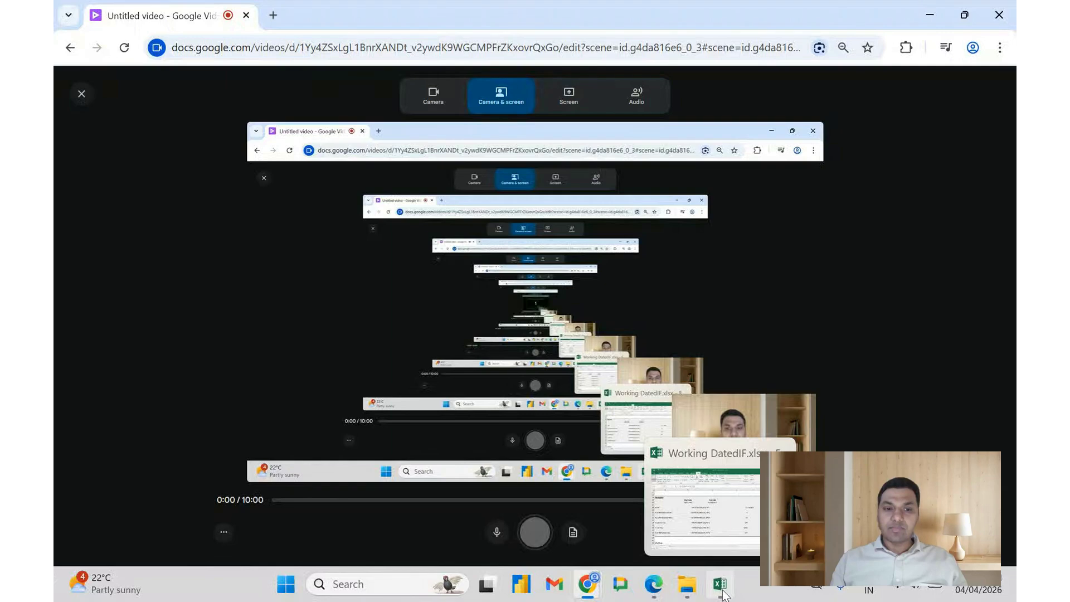
click(720, 584)
click(641, 378)
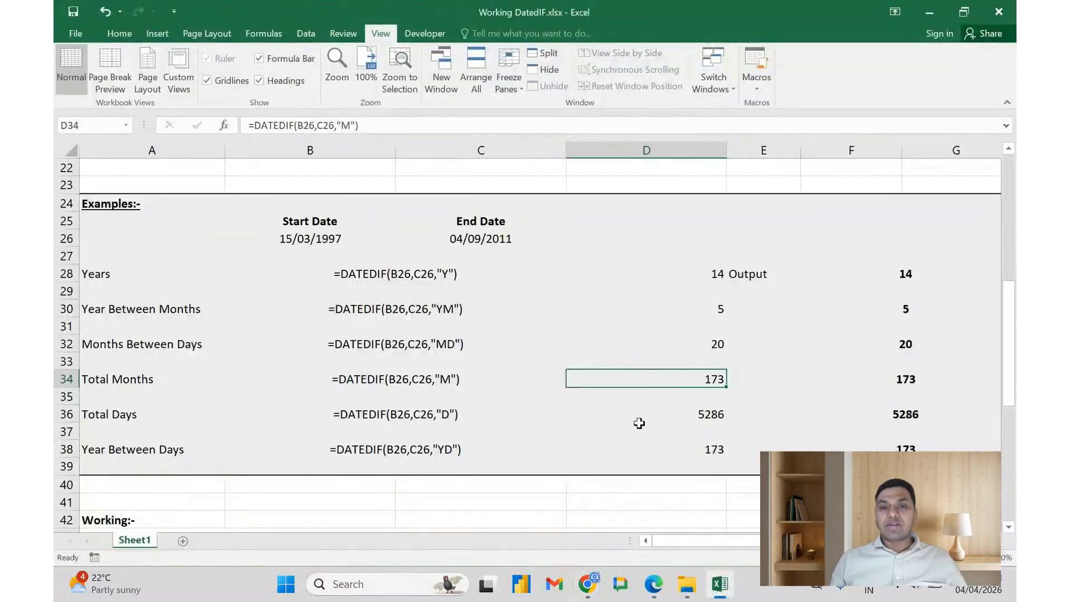
Begin a DATEDIF formula in C51, the first Years cell of the employee table, with joining date cell B51 as its first argument.
scroll(639, 423, down, 4)
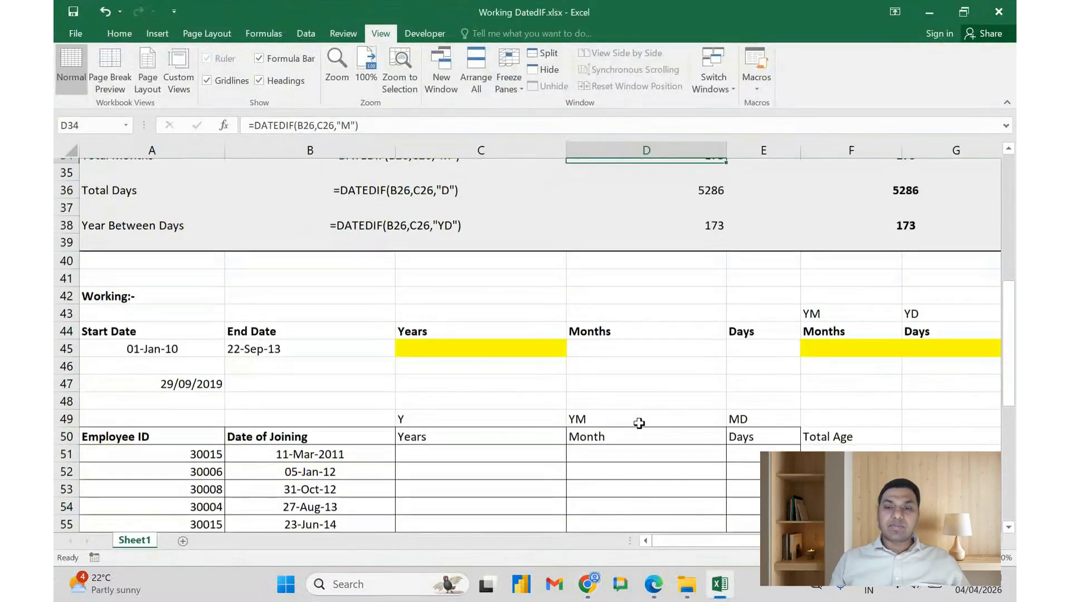
scroll(639, 423, down, 2)
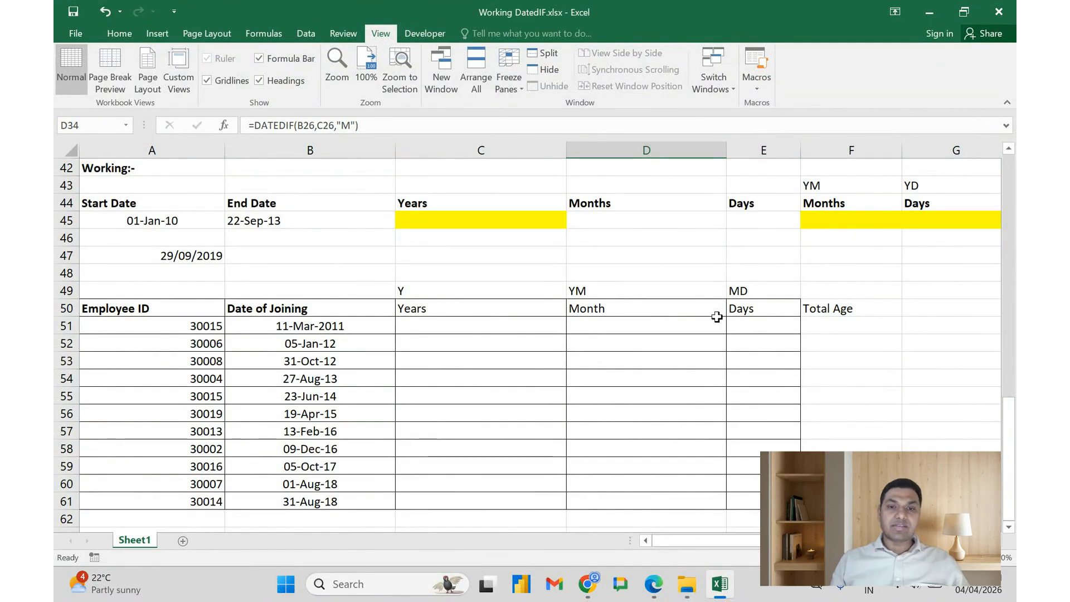
click(471, 326)
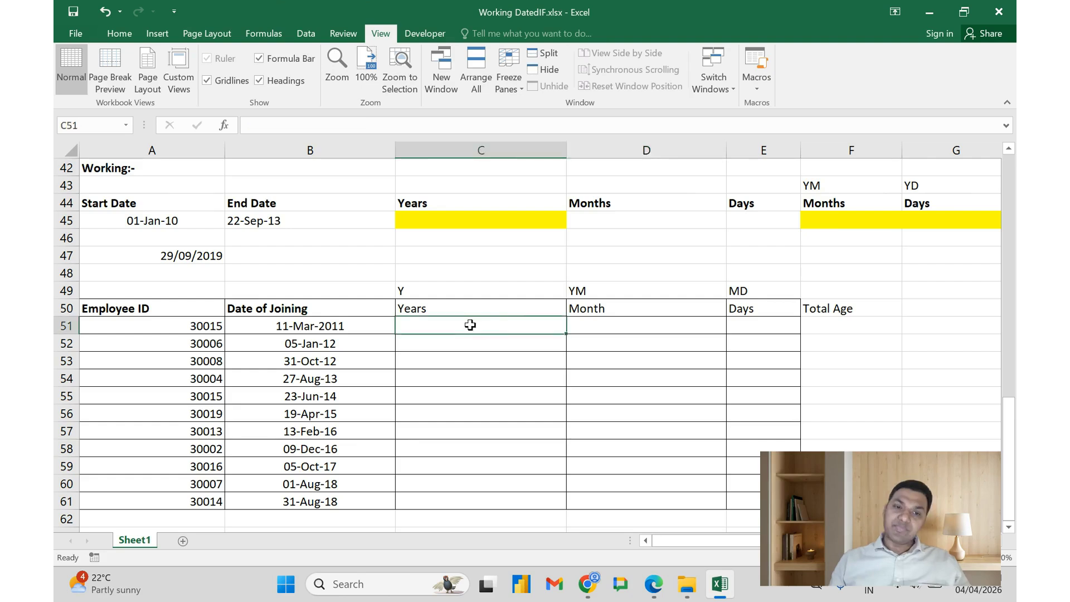
text(=date)
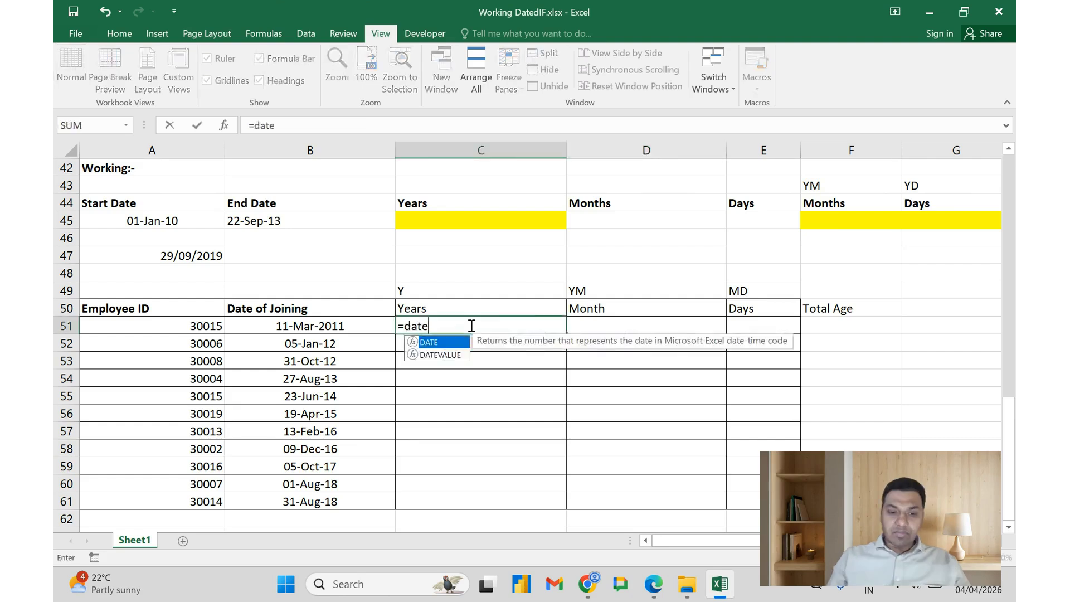
text(dif()
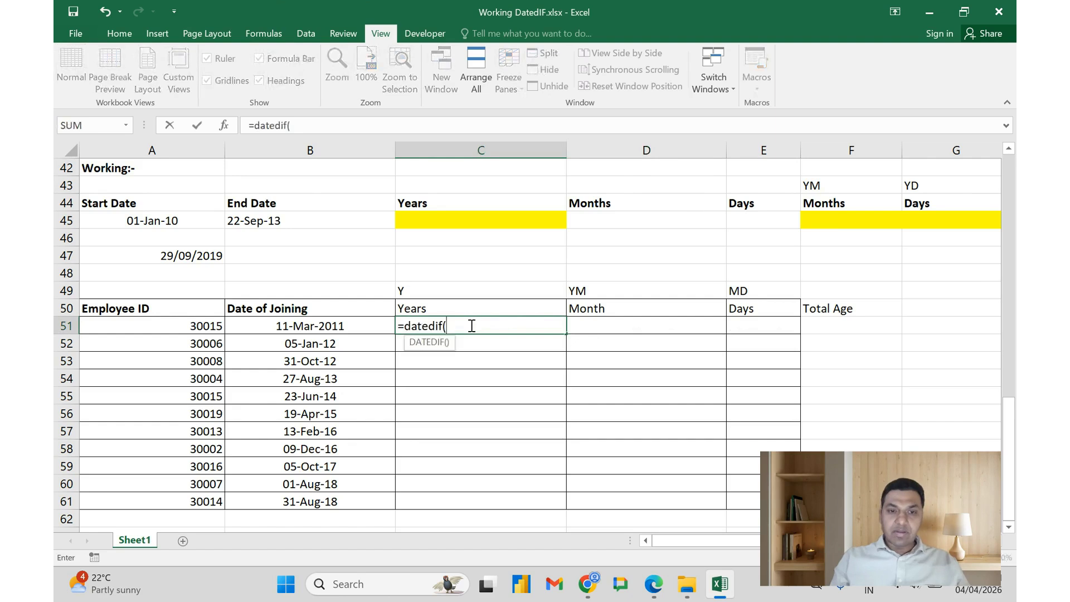
key(Left)
text(,)
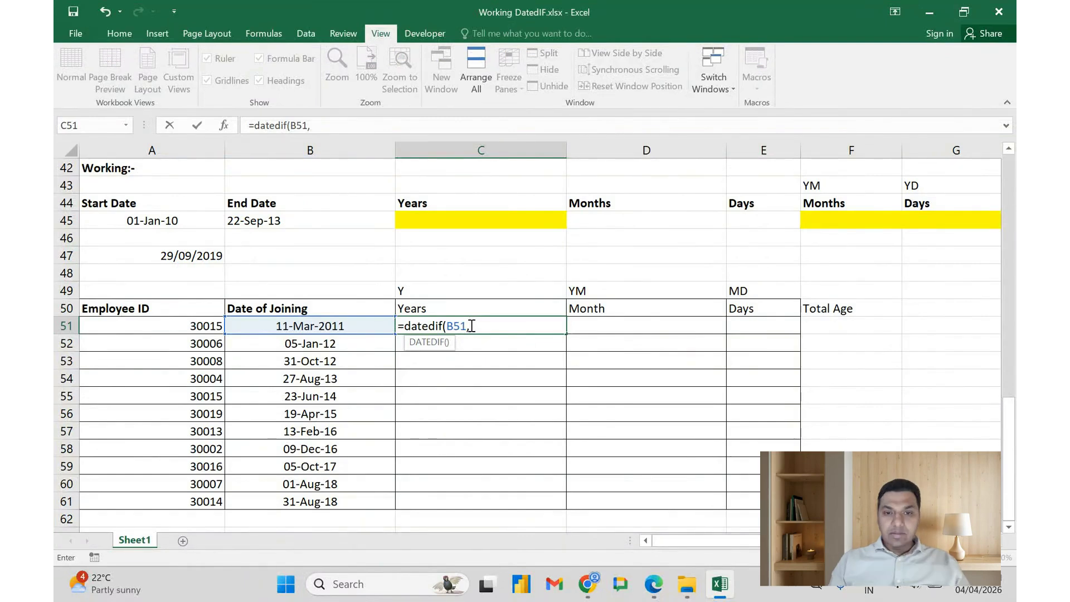
Complete the C51 formula with TODAY() as the end date and the interval "Y", and enter it.
text(to)
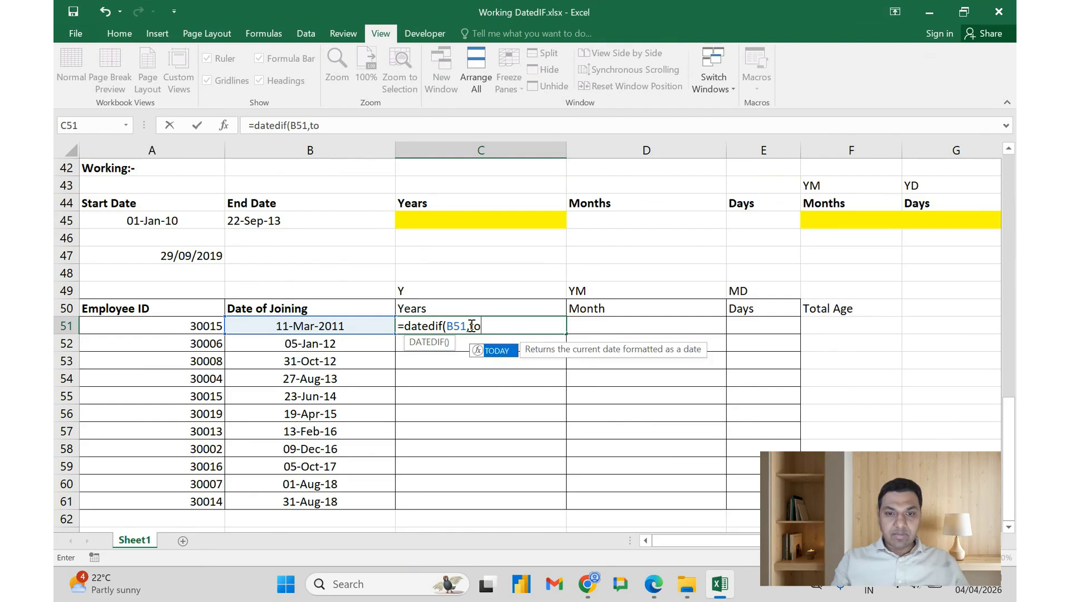
key(Tab)
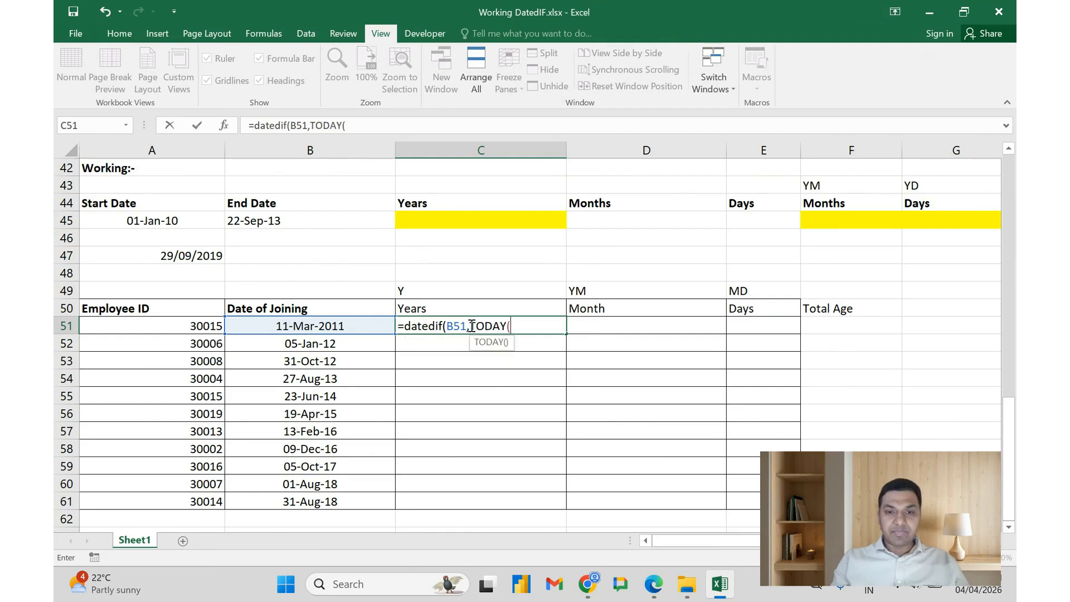
text(),)
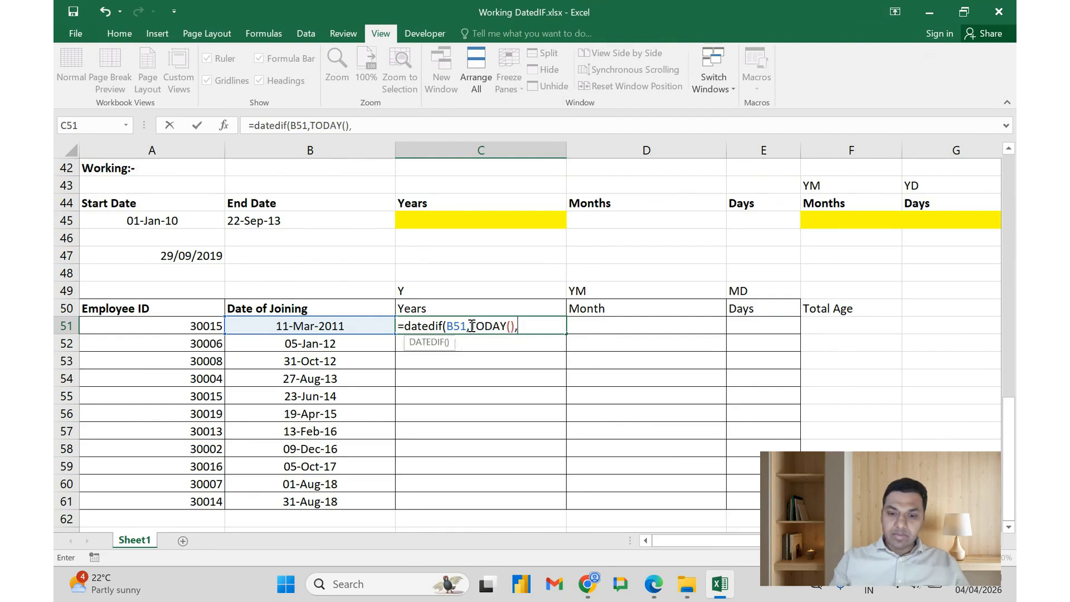
text("Y)
text("))
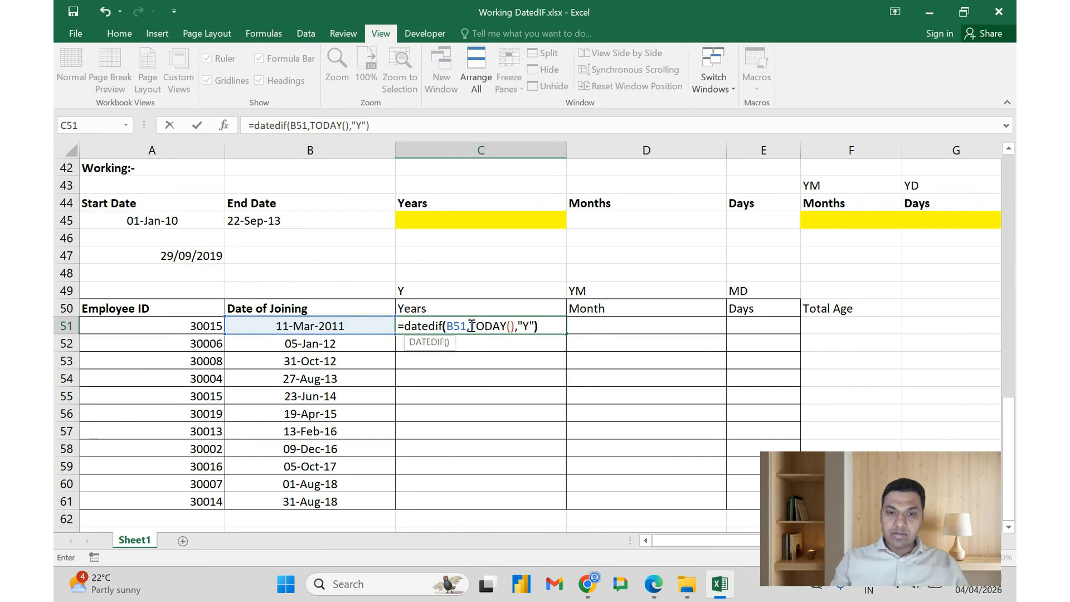
key(Return)
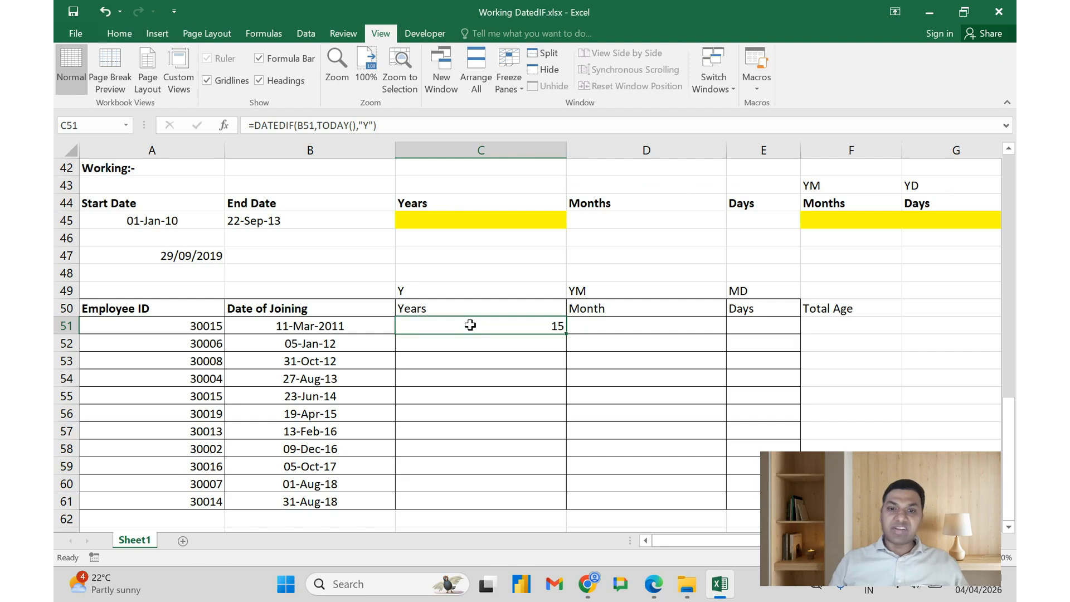
Begin a DATEDIF formula in D51, the first Month cell of the employee table, with joining date cell B51 as its first argument.
key(Right)
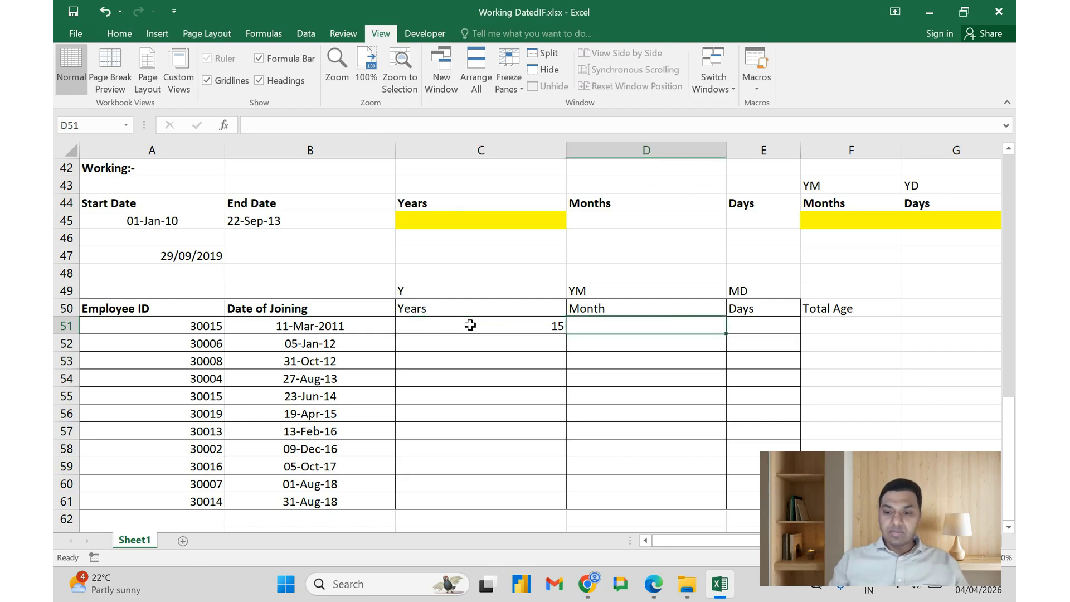
text(=)
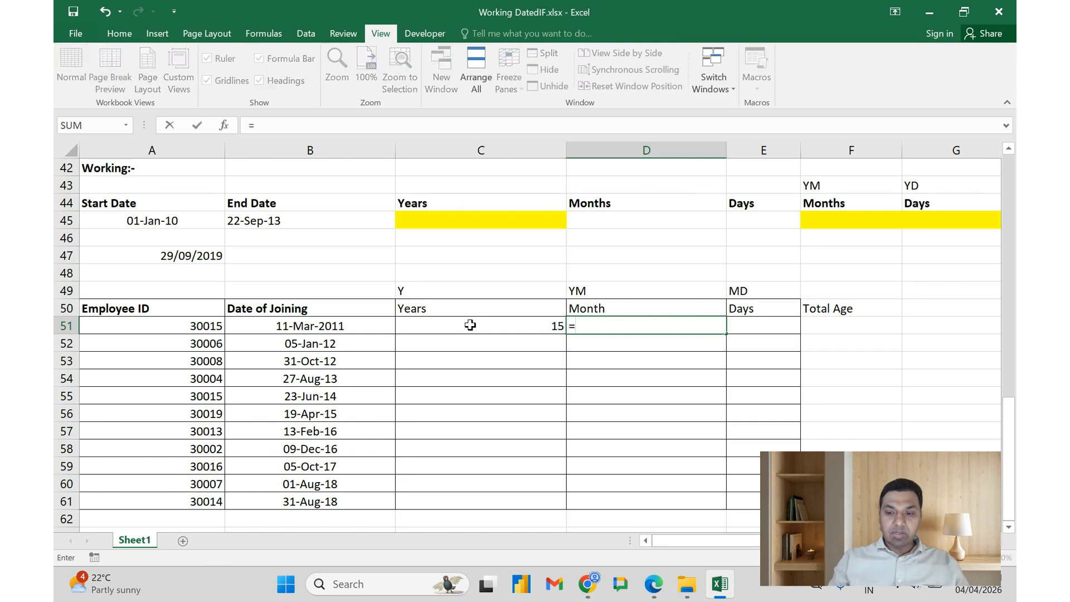
text(dated)
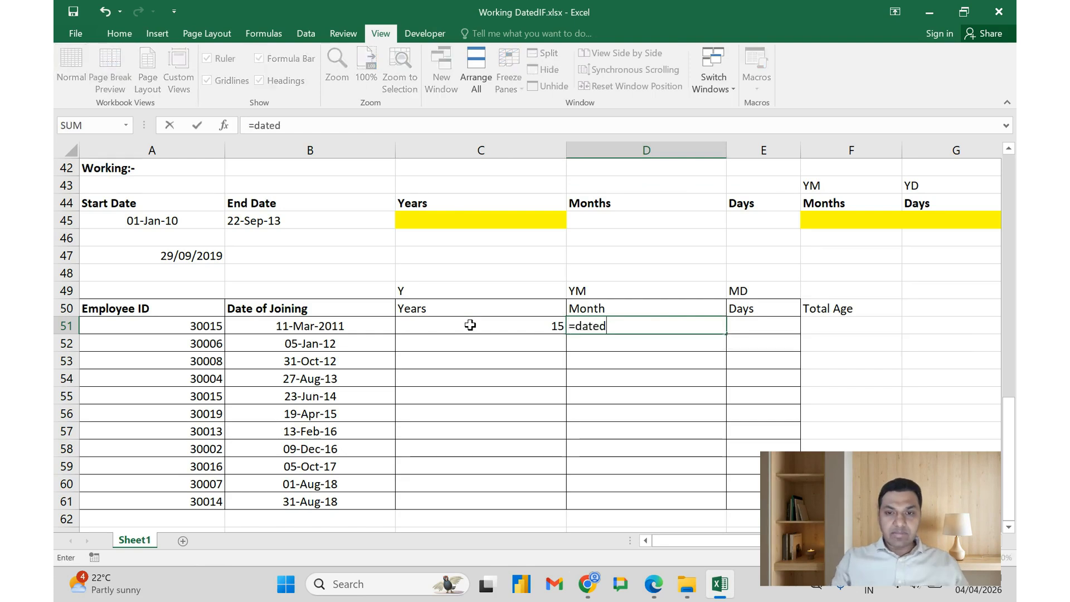
text(if()
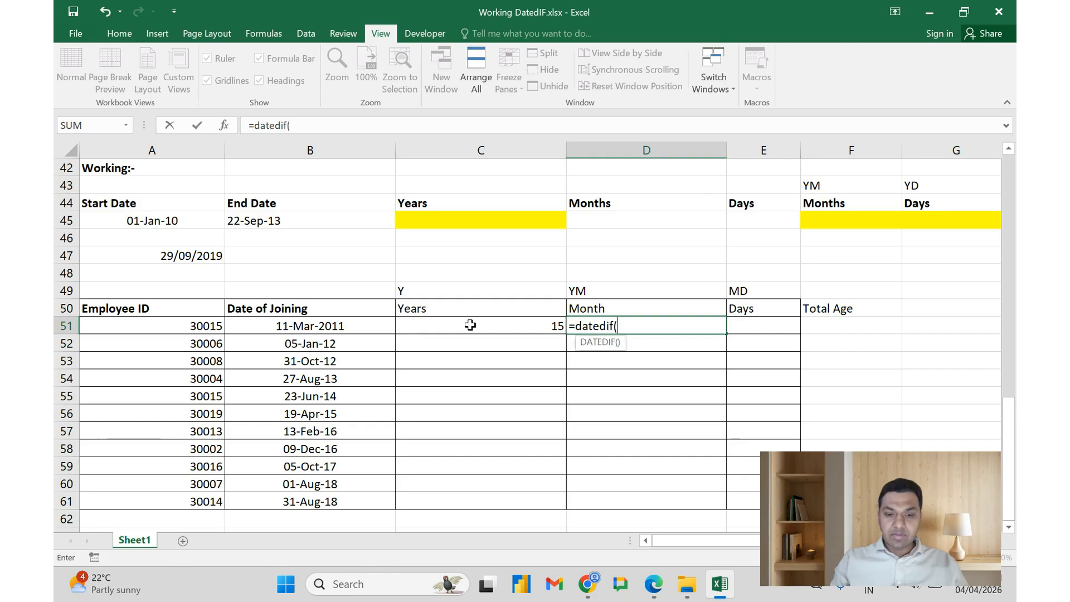
key(Left)
key(Left)
text(,)
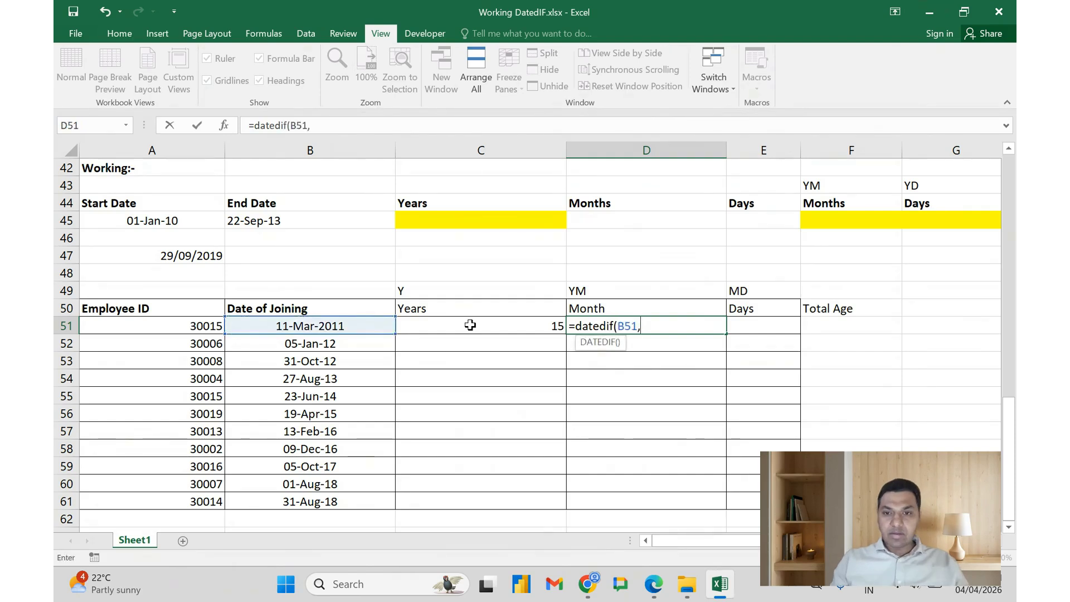
Complete the D51 formula with TODAY() as the end date and the interval "YM", and enter it.
text(to)
key(Tab)
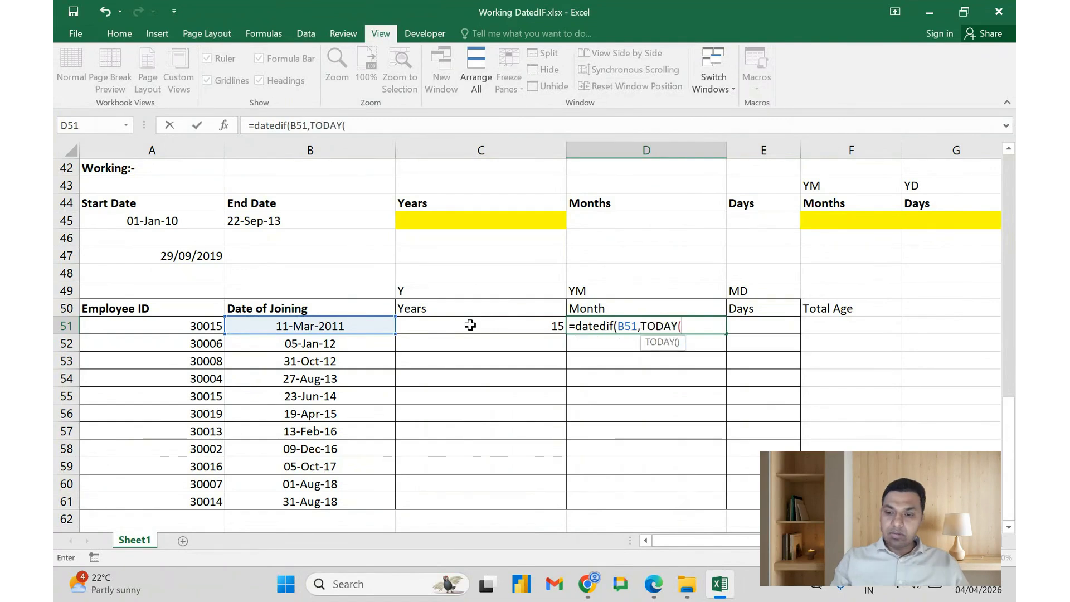
text(),")
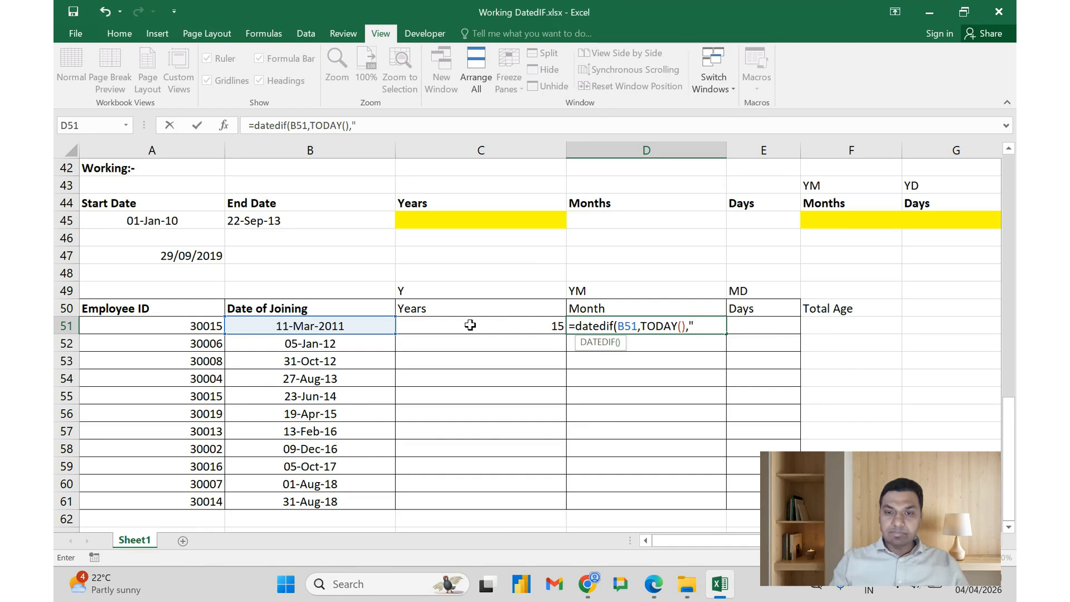
text(YM"))
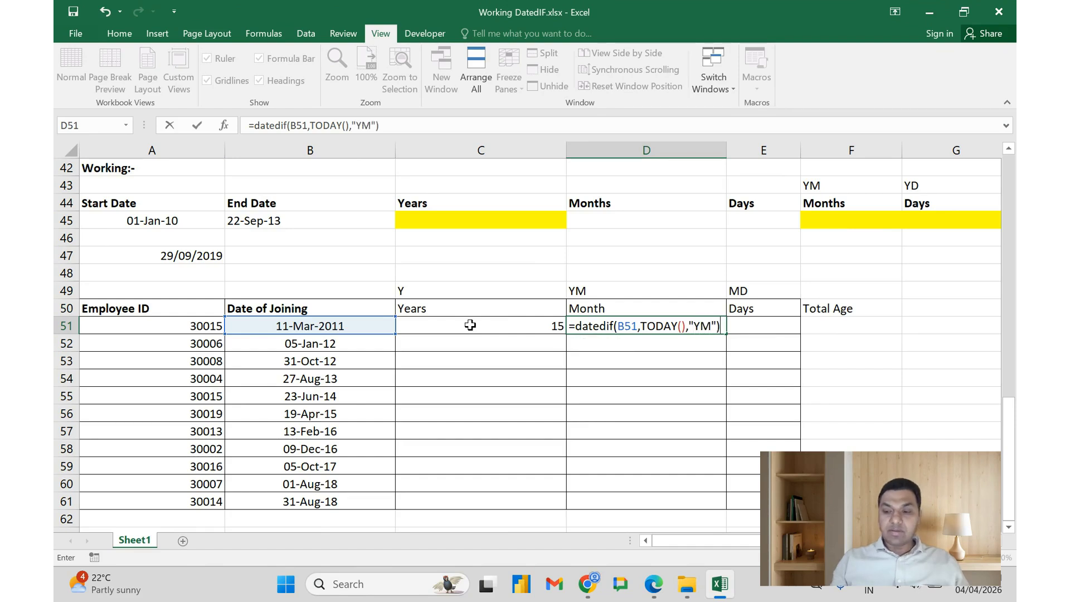
key(Return)
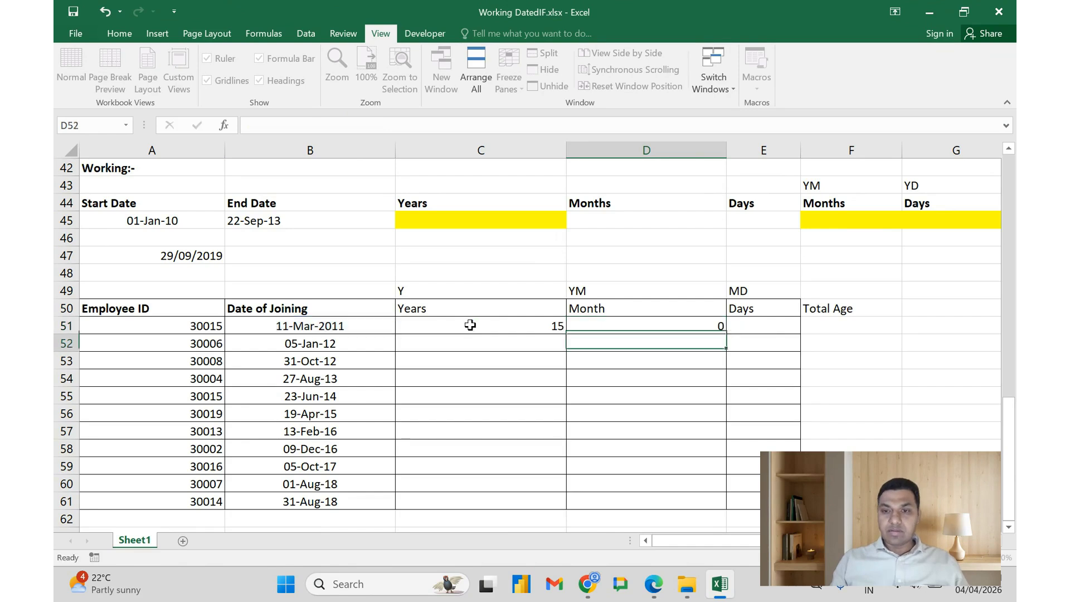
key(Up)
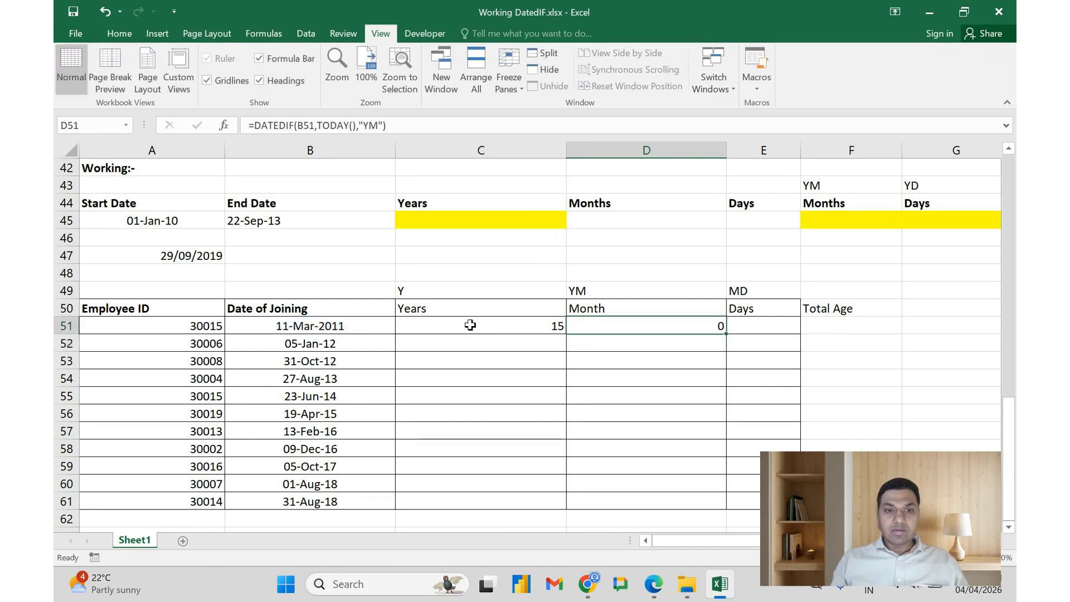
key(Up)
key(Down)
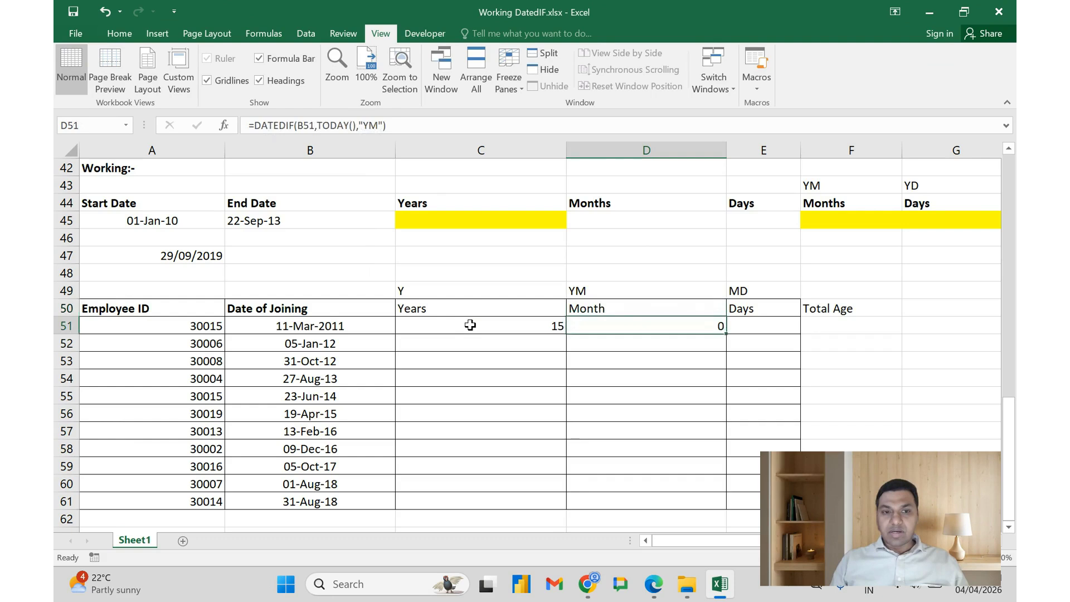
Begin a DATEDIF formula in E51, the first Days cell of the employee table, with joining date cell B51 as its first argument.
key(Left)
key(Left)
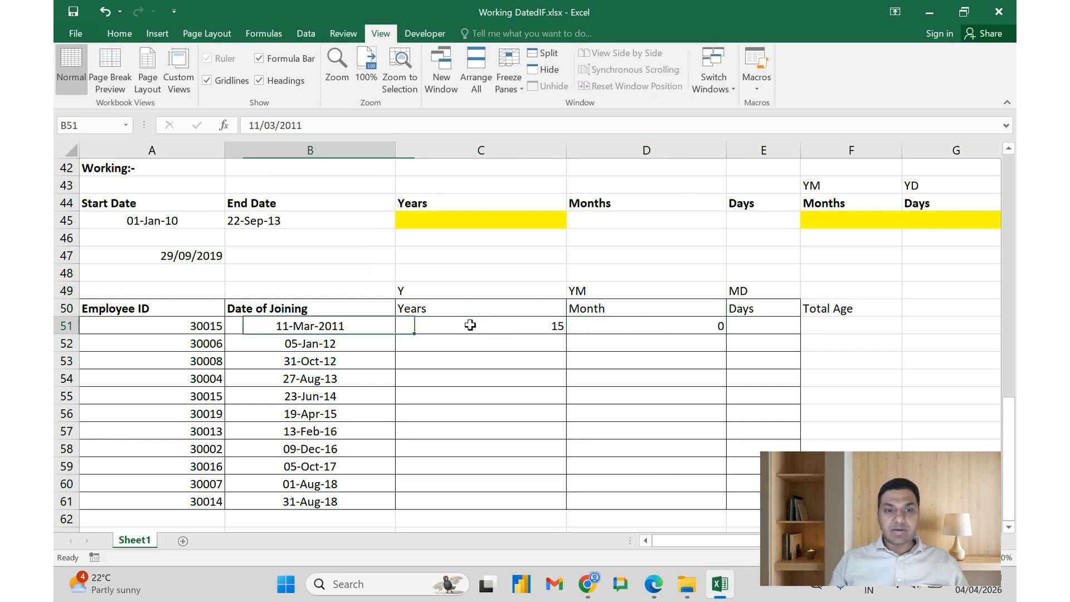
key(Right)
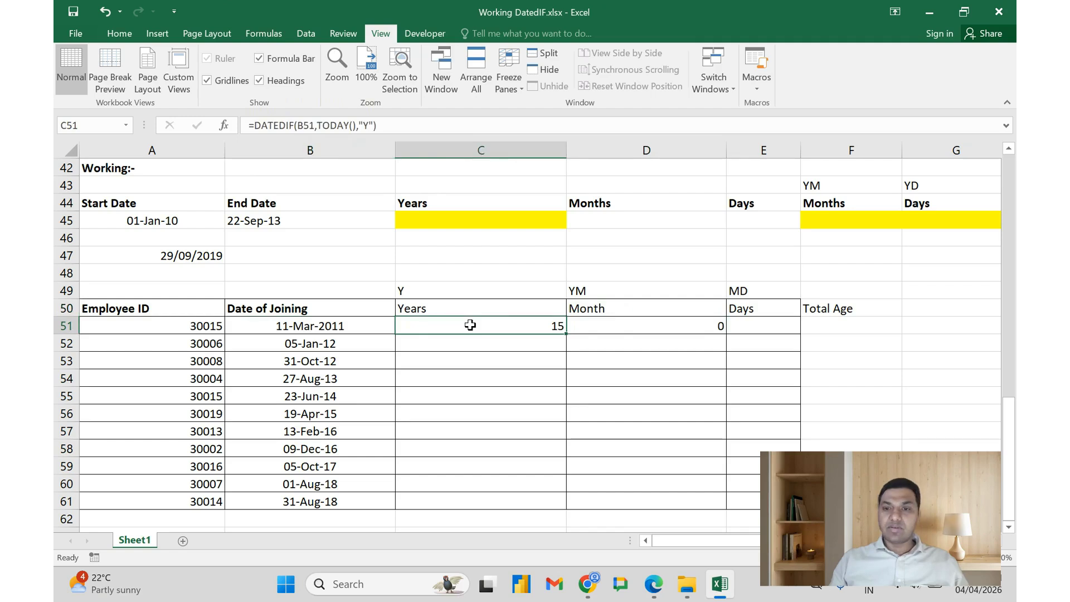
key(Right)
key(Right)
text(=)
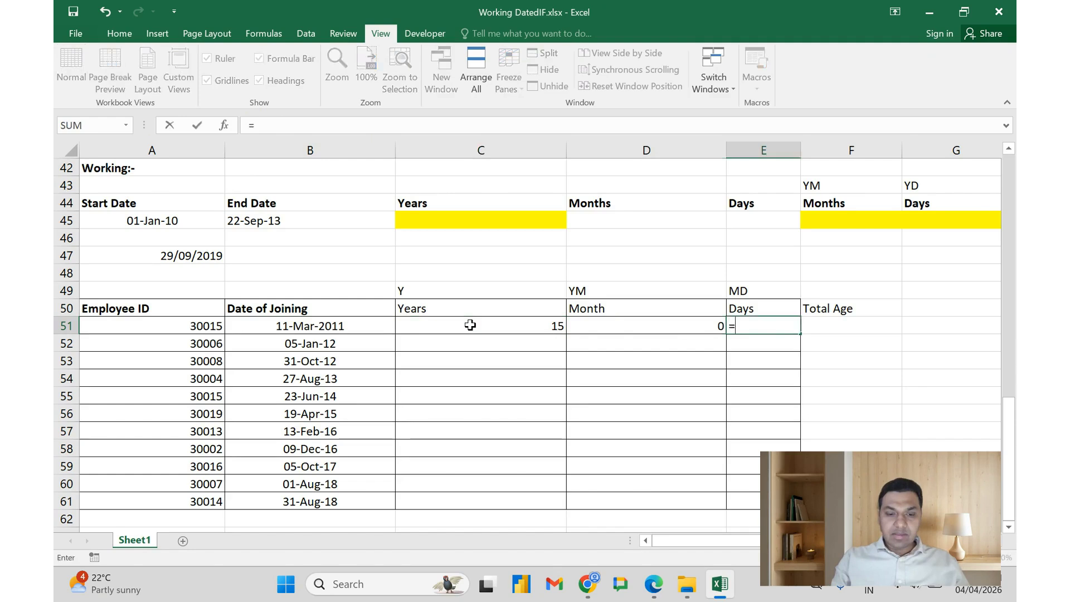
text(dat)
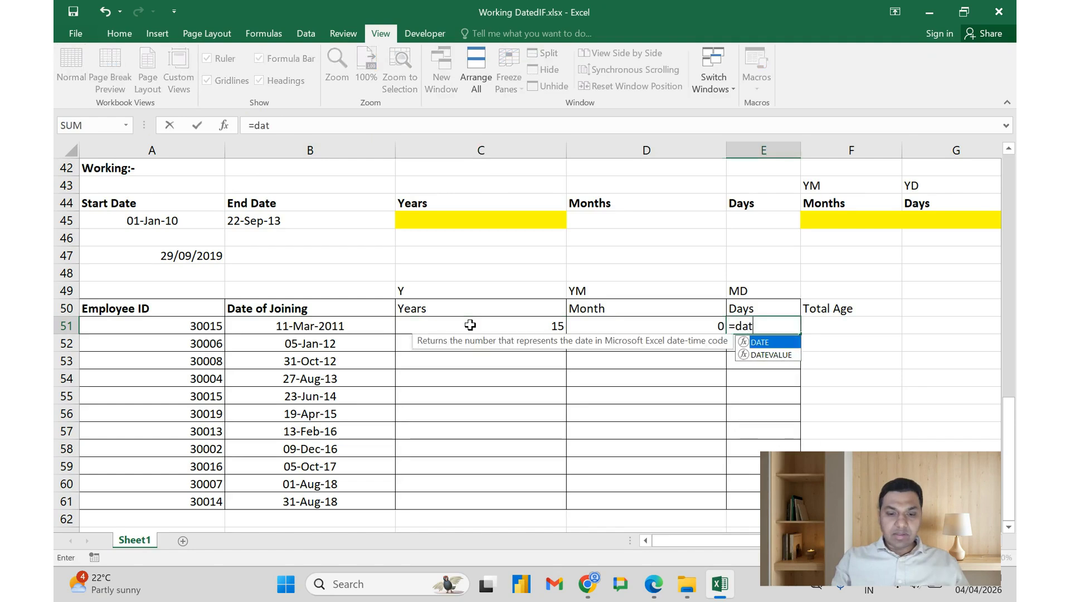
text(edif()
key(Left)
key(Left)
key(Left)
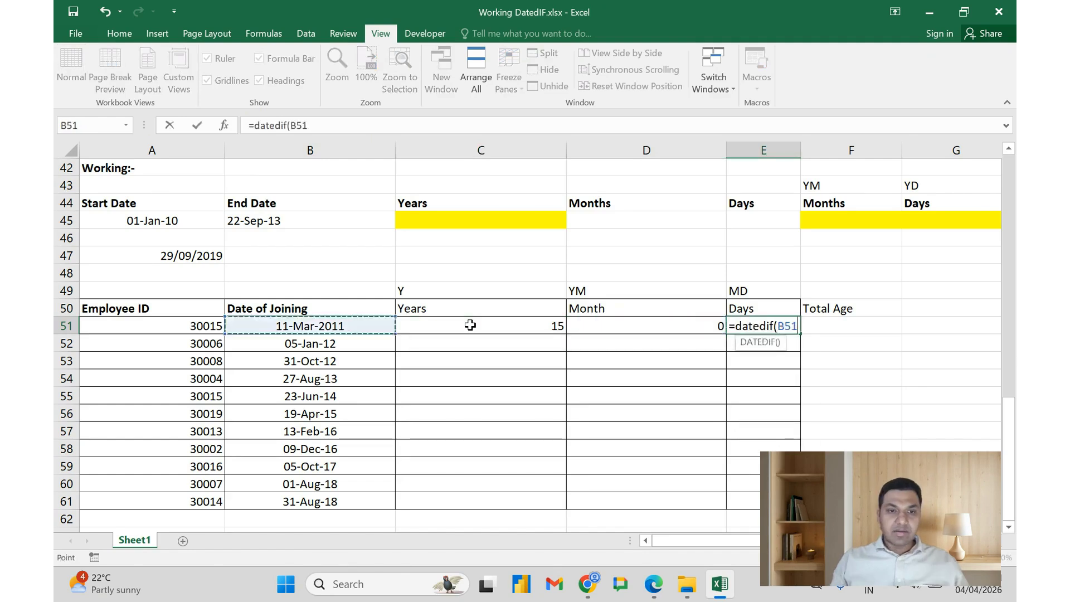
Complete the E51 formula with TODAY() as the end date and the interval "MD", and enter it.
text(,to)
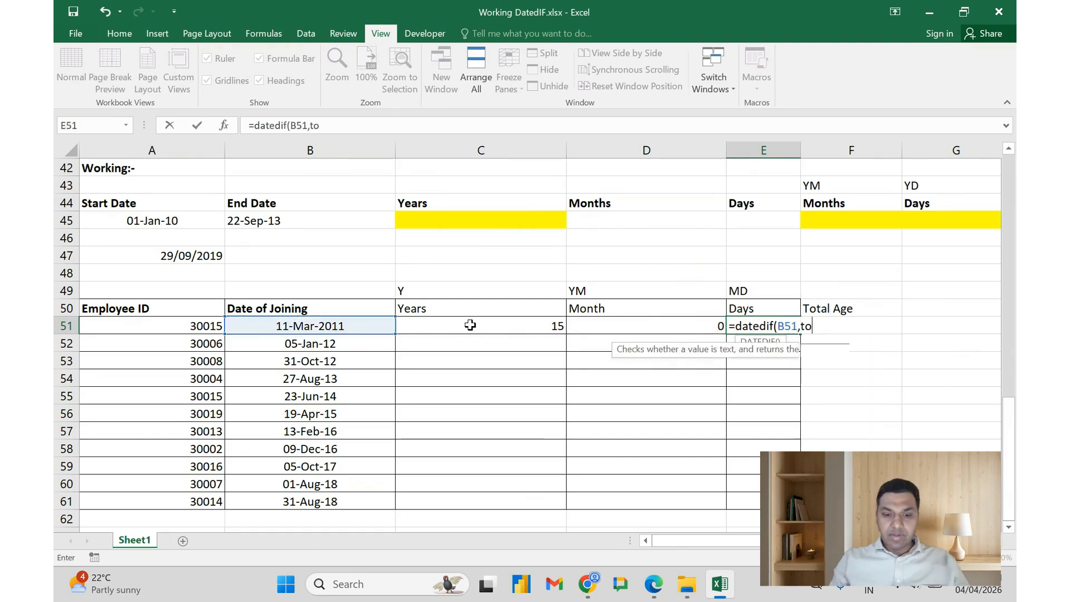
key(Tab)
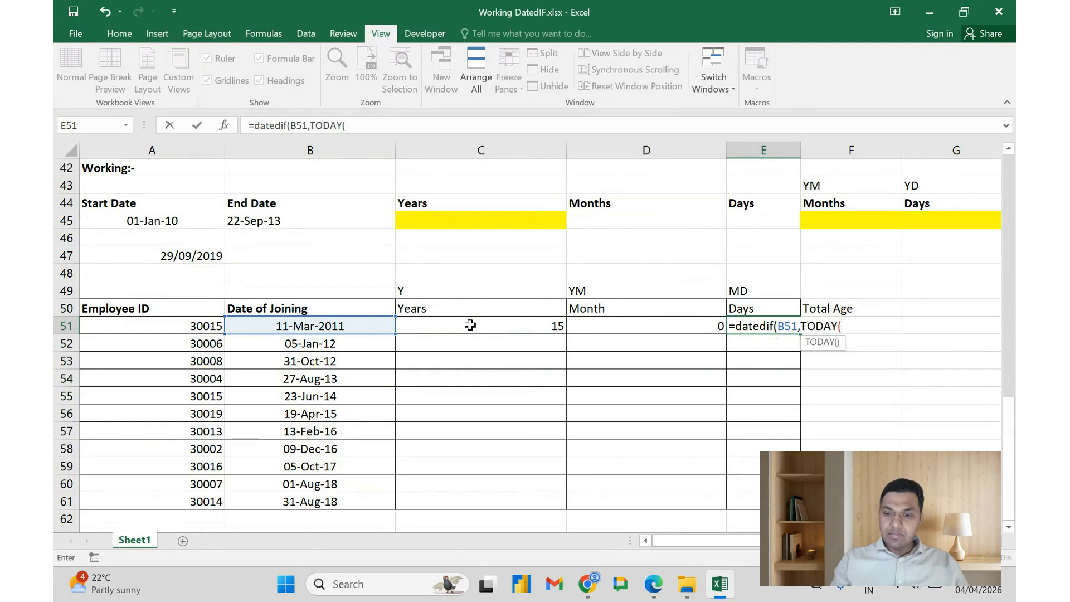
text(),)
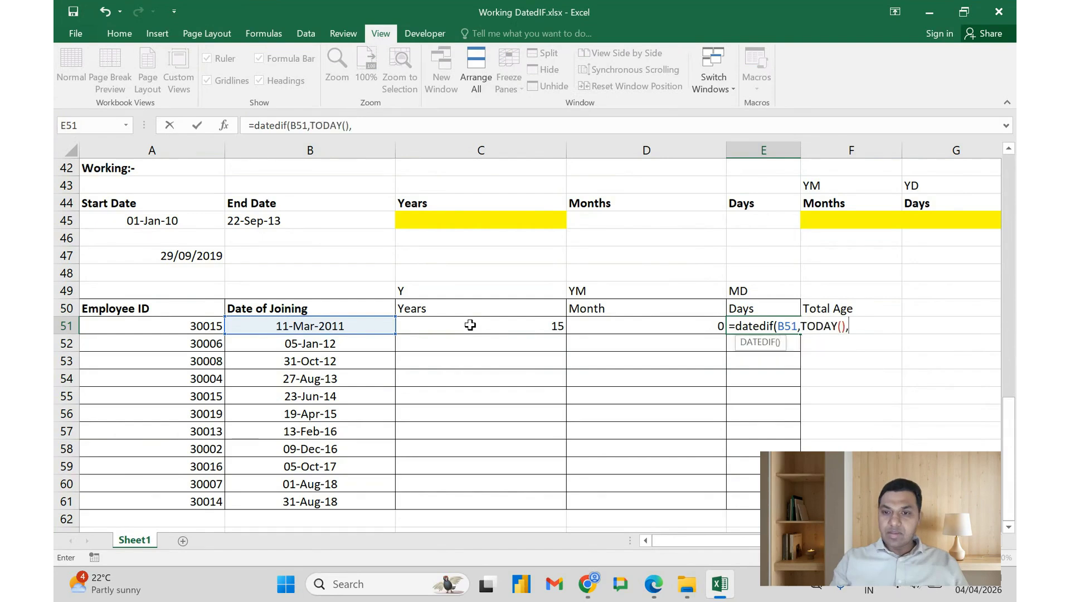
text("MD"))
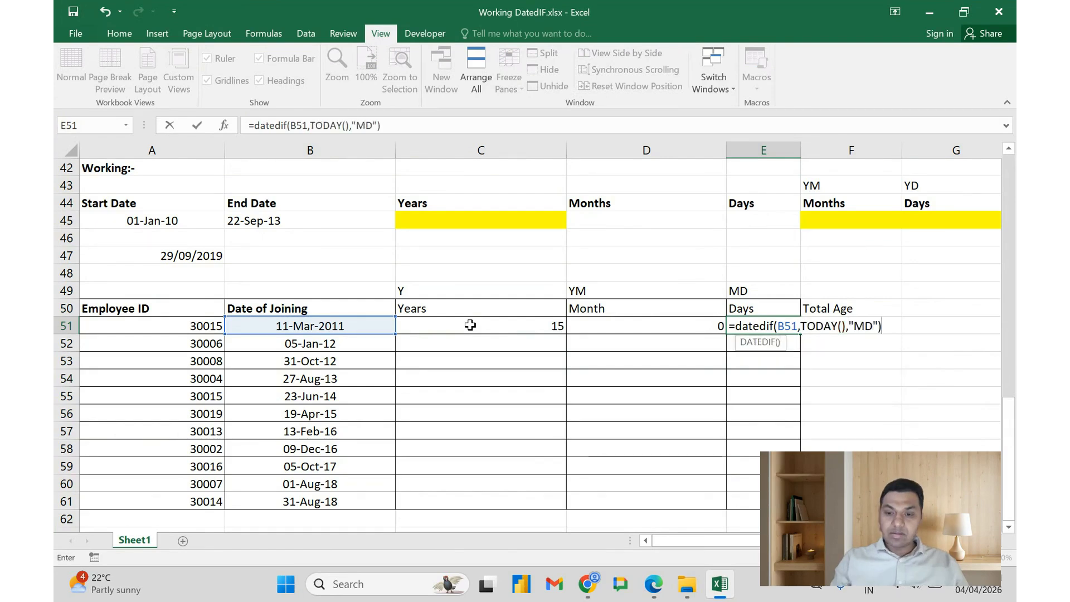
key(ctrl+Return)
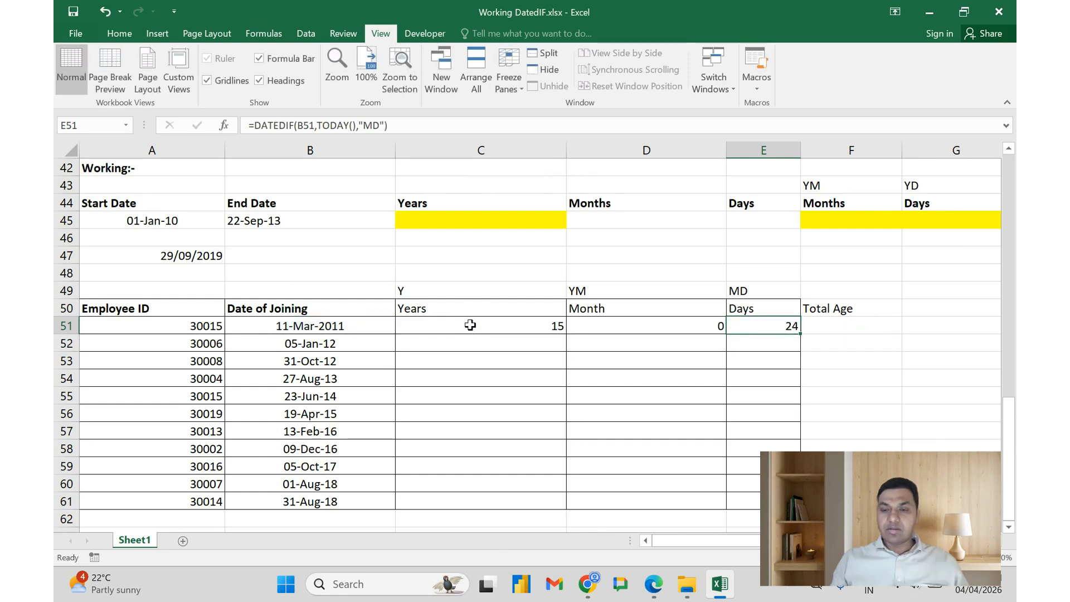
key(Left)
key(Left)
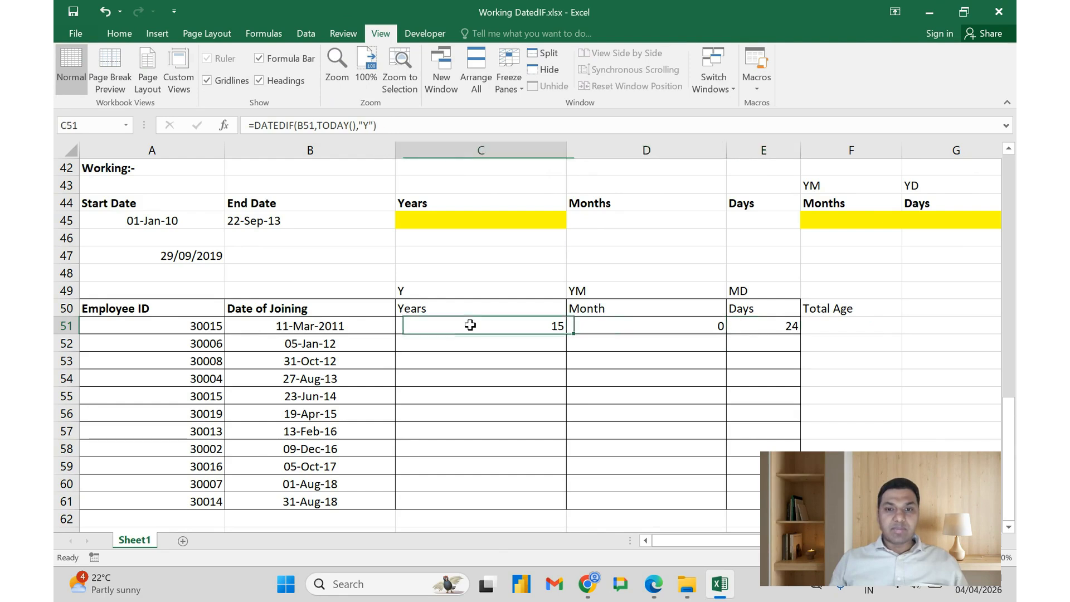
key(Right)
key(Right)
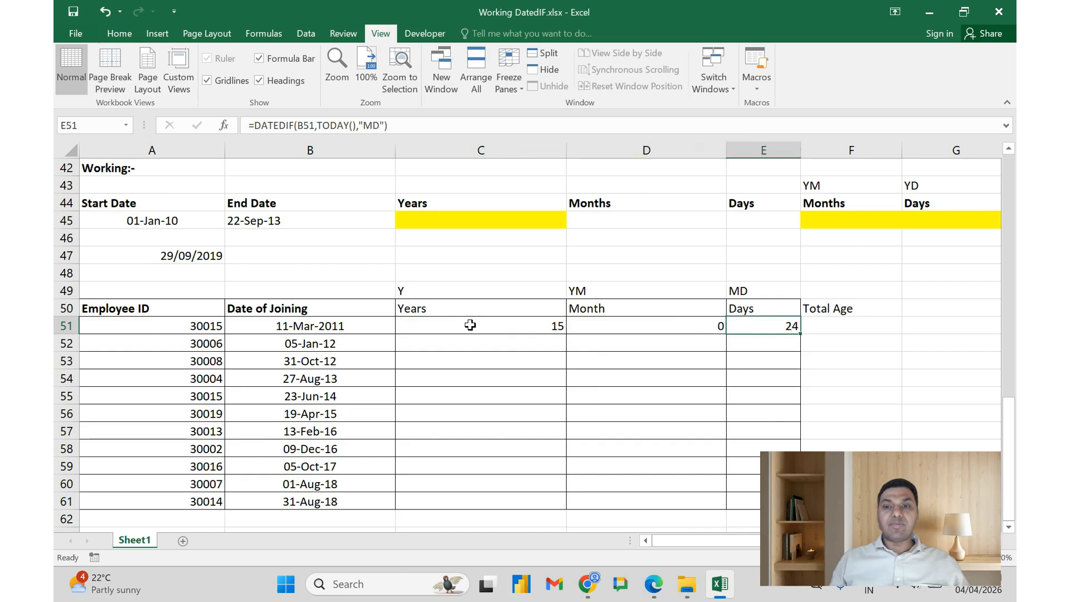
Begin a formula in F51, the first Total Age cell, joining C51, a space and D51, followed by an opening quote for more text.
key(Right)
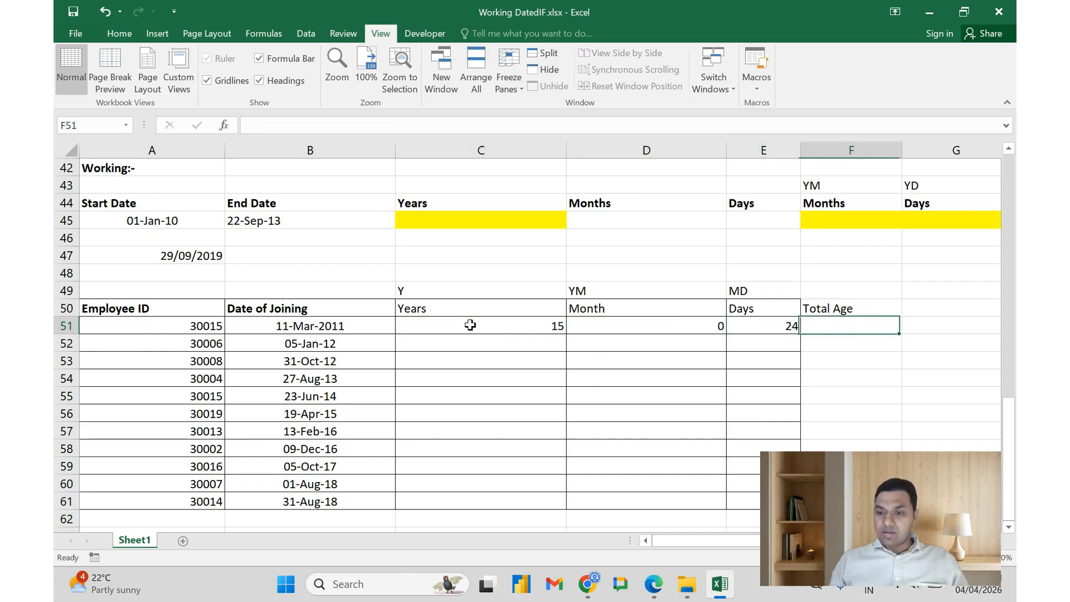
text(=)
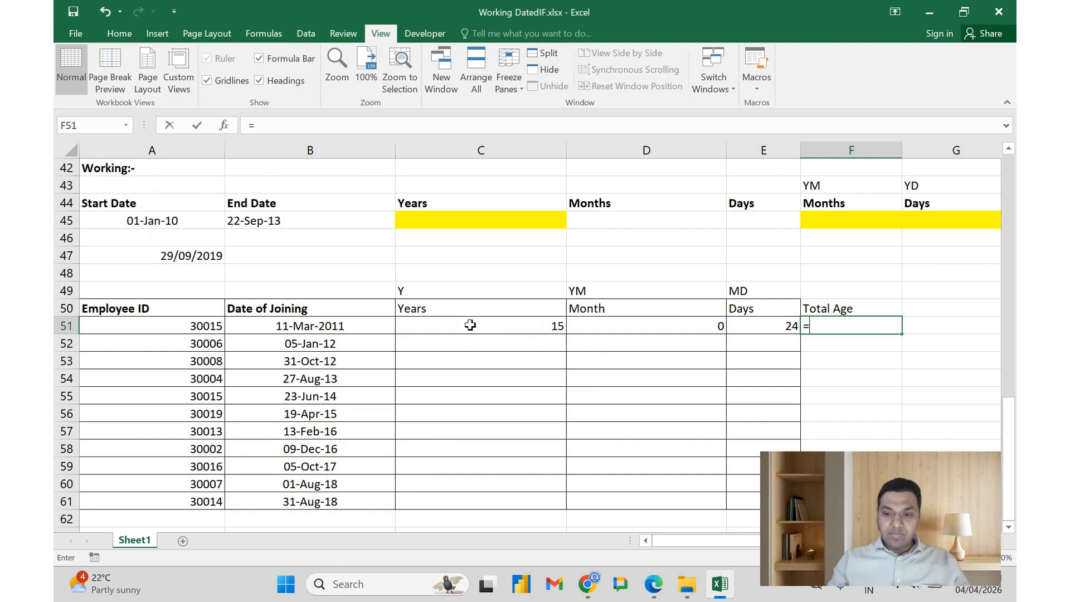
click(470, 324)
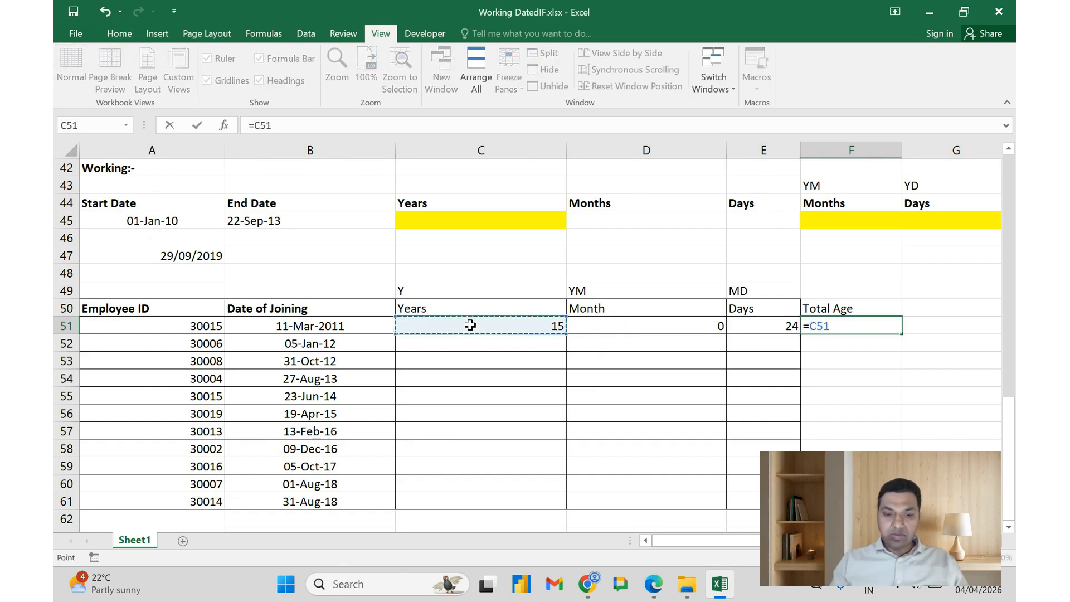
text(&)
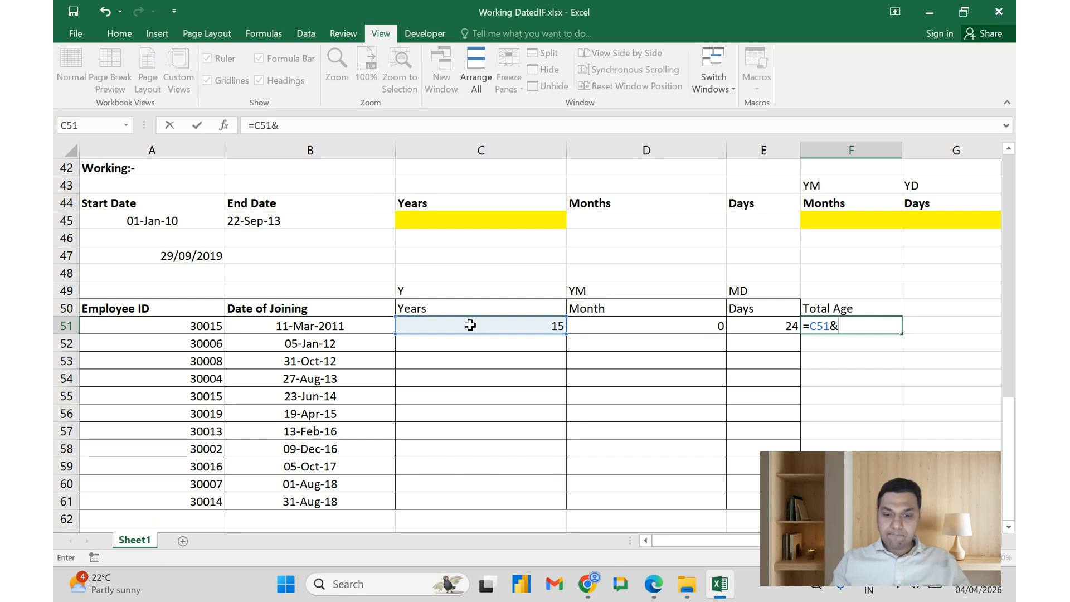
text(")
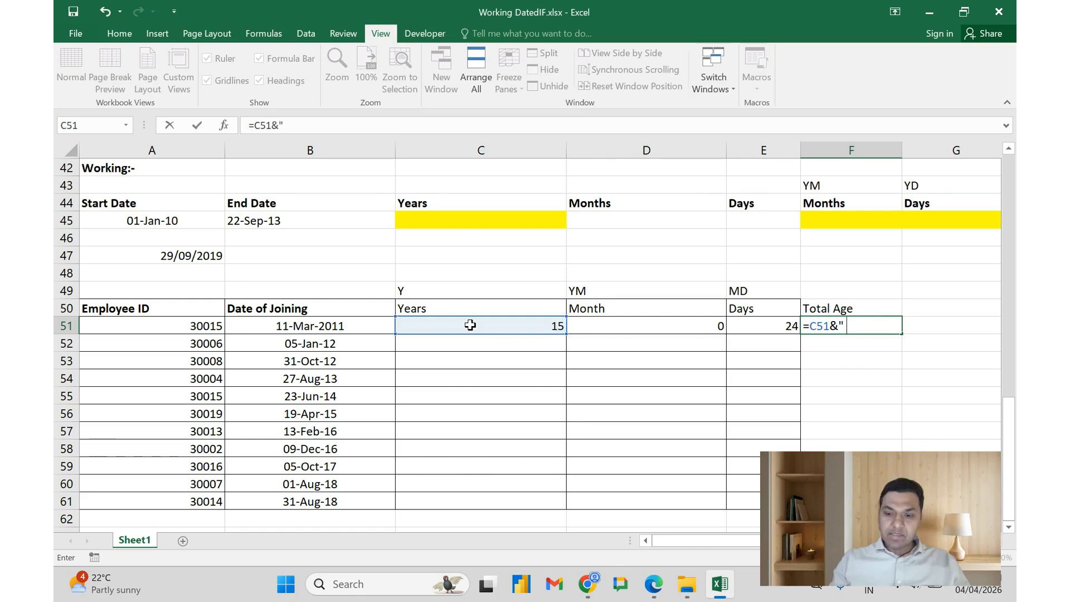
text( "&)
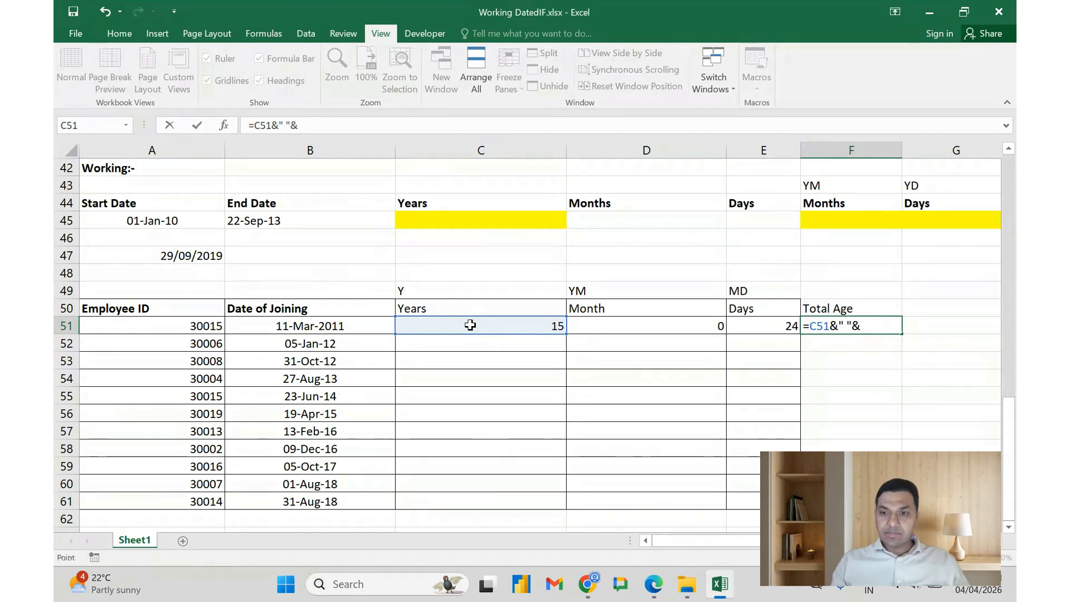
key(Left)
key(Left)
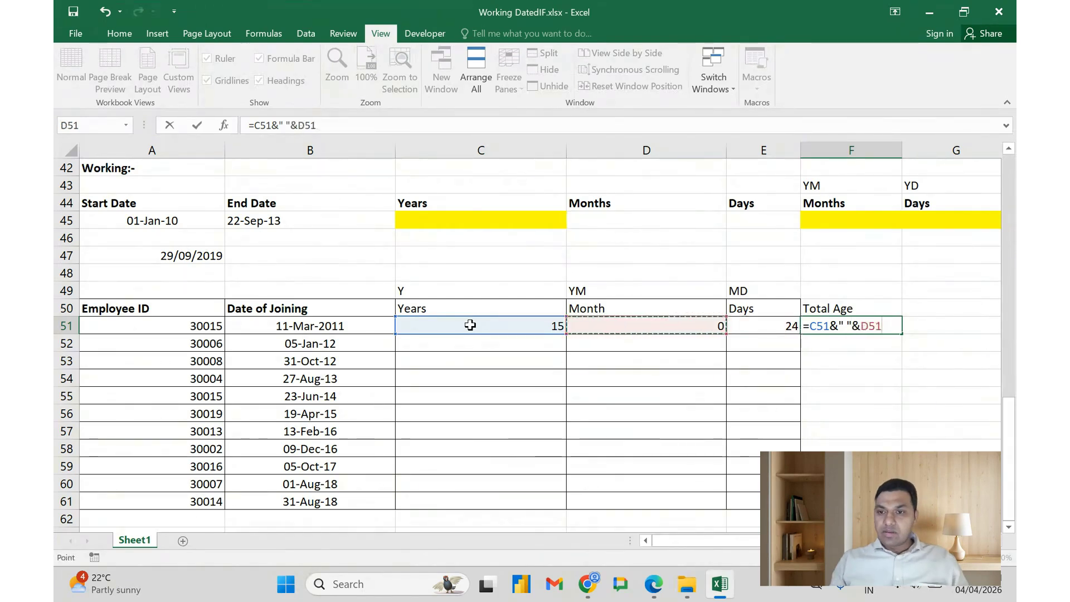
text(&")
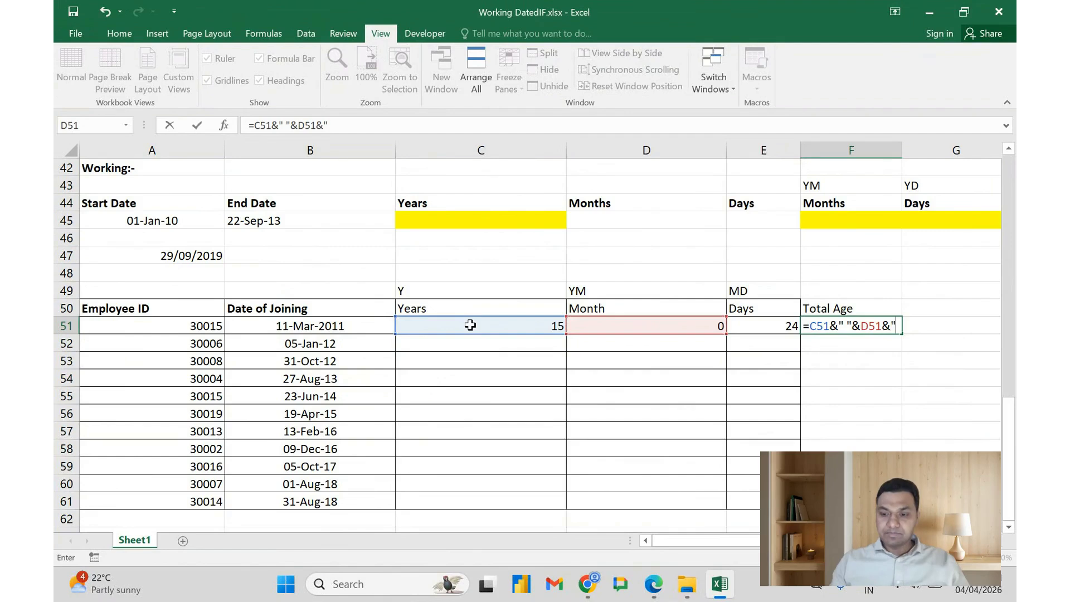
Enter the F51 formula and accept the proposed correction =C51&" "&D51&"".
key(Return)
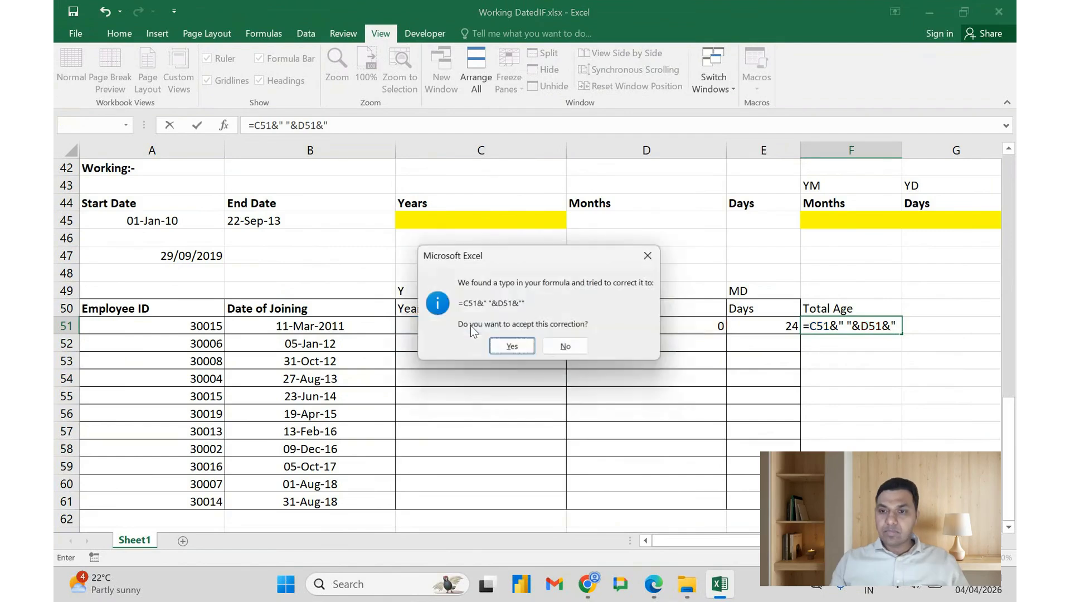
key(Return)
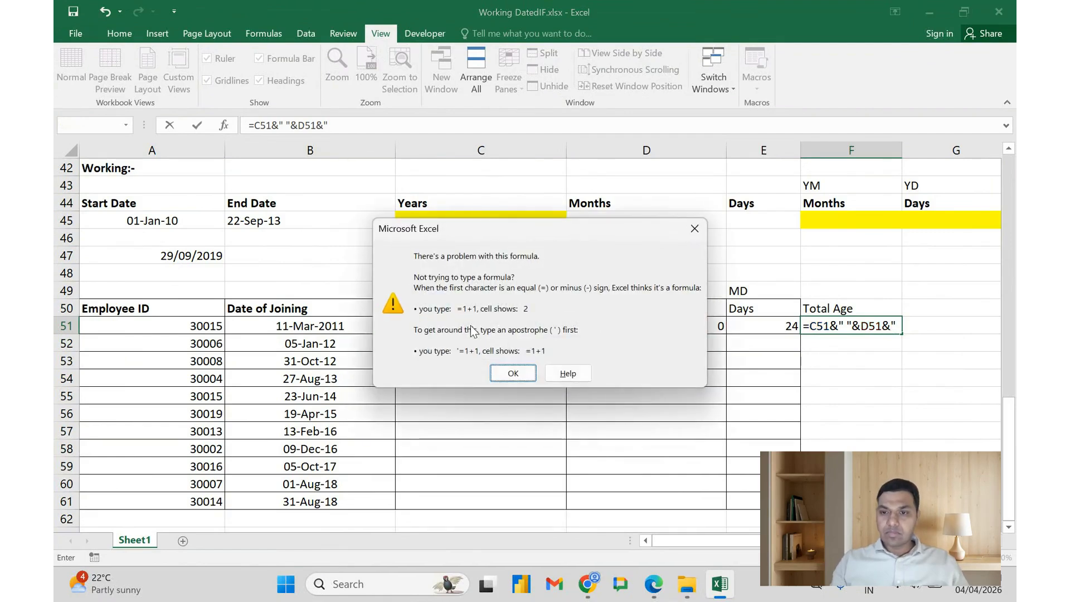
key(Return)
key(Right)
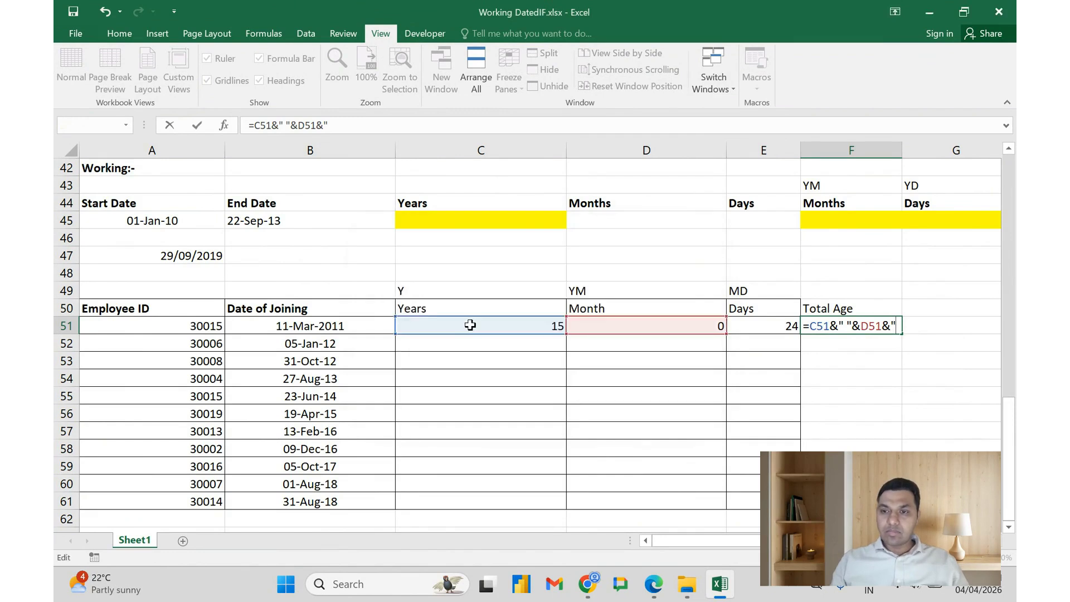
key(Return)
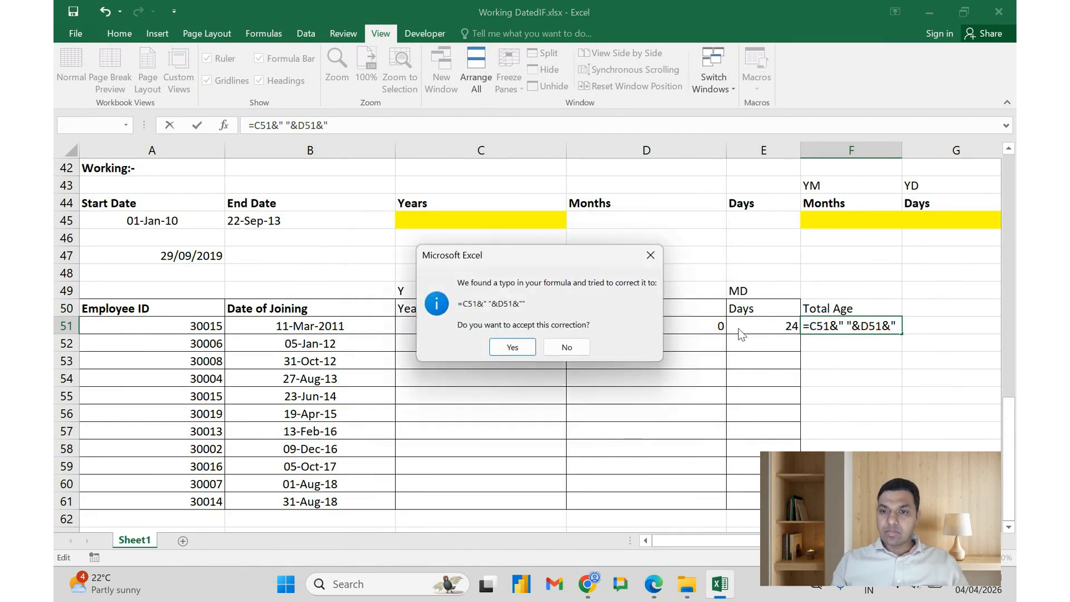
click(513, 347)
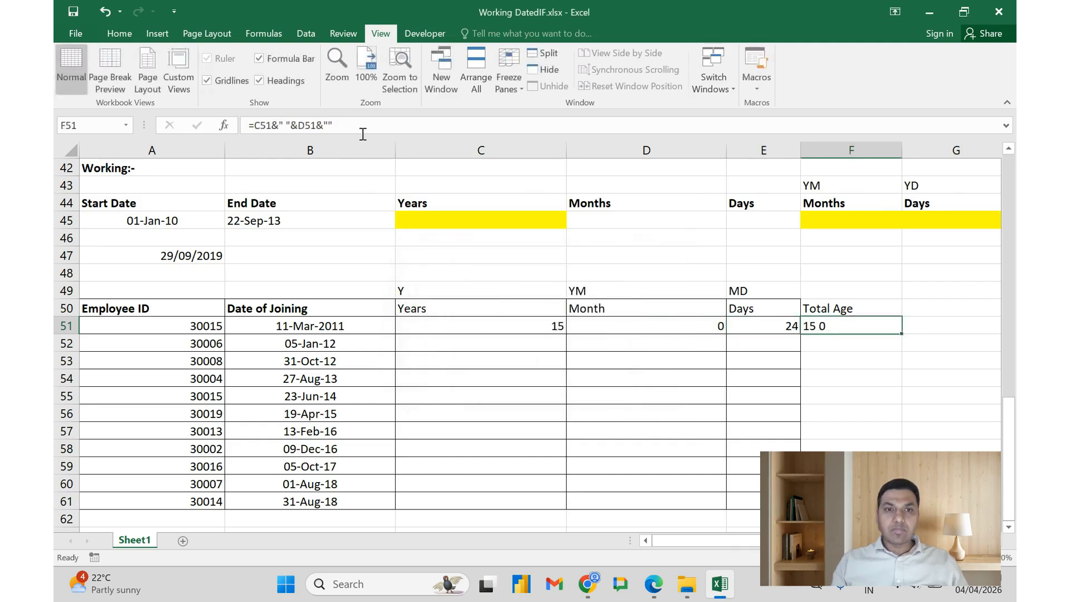
Add the label Years after C51 and the label Month after D51 in the F51 Total Age formula, and enter it.
click(285, 126)
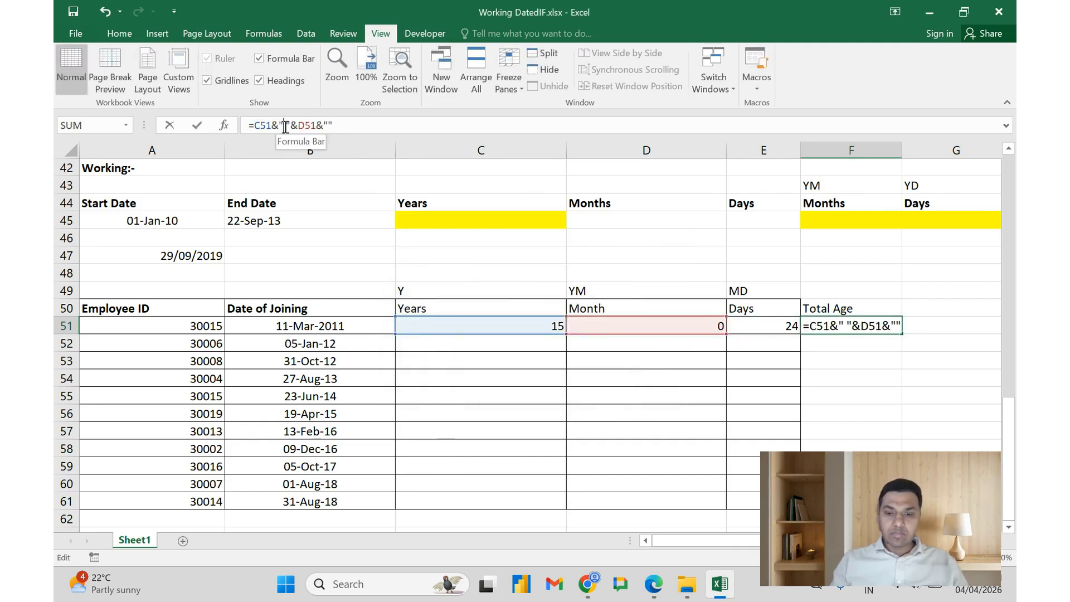
text(Yea)
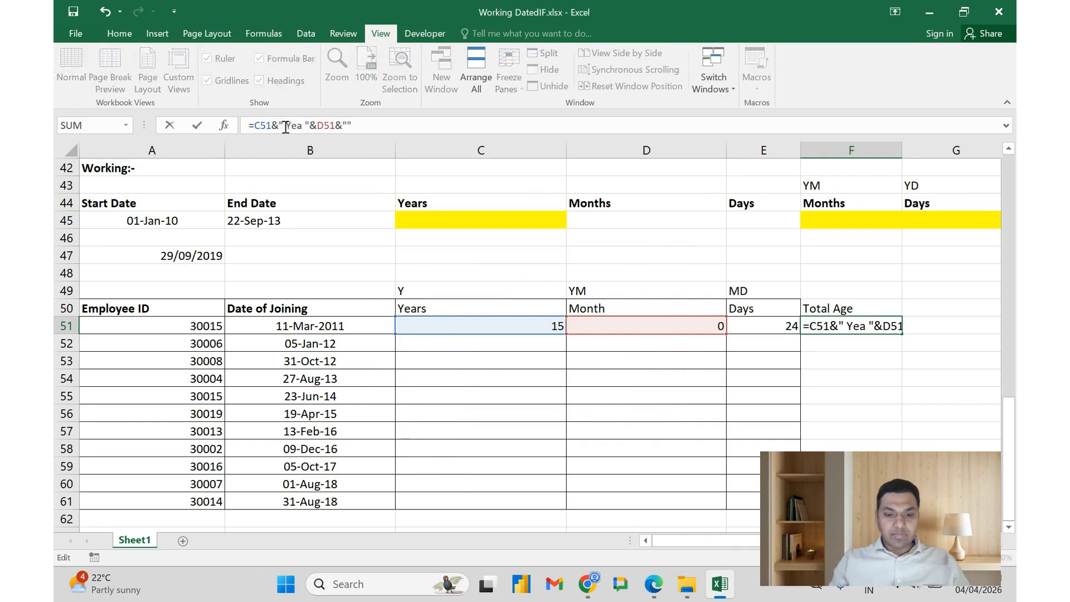
text(rs)
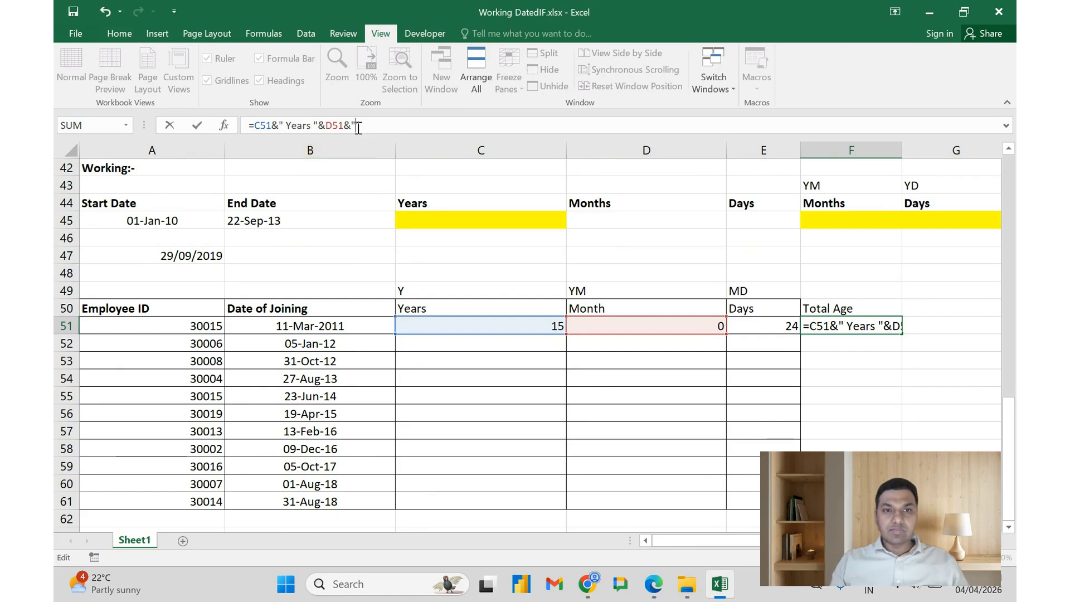
text(Mon)
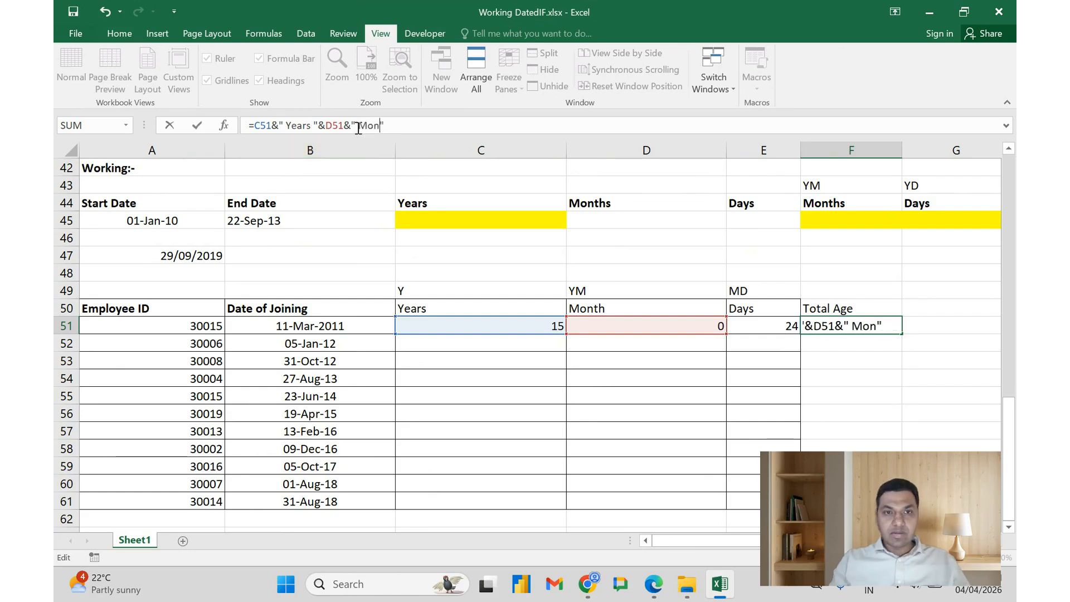
text(th)
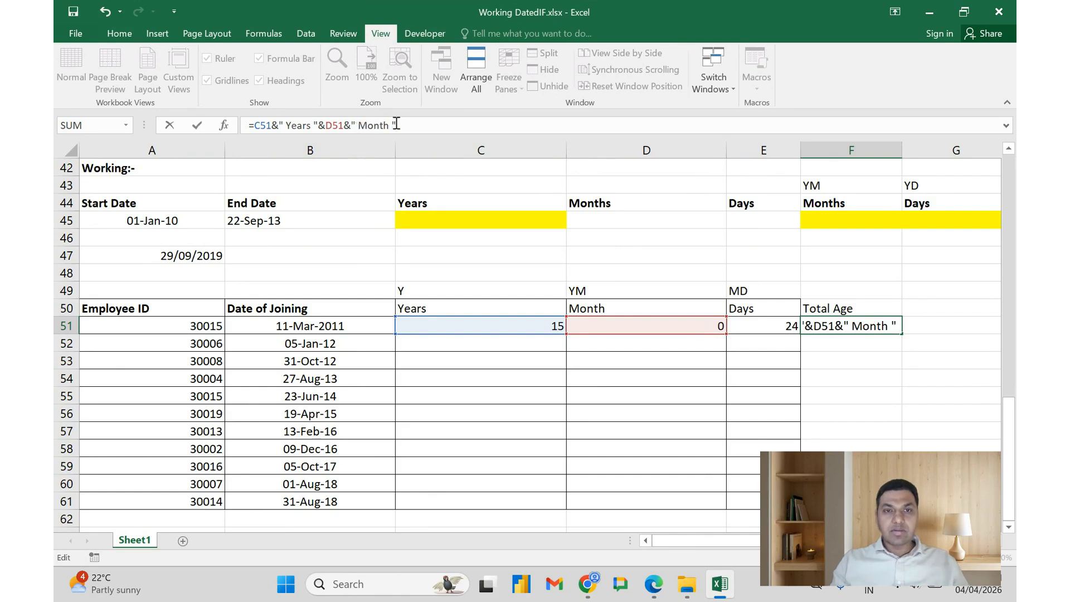
click(766, 327)
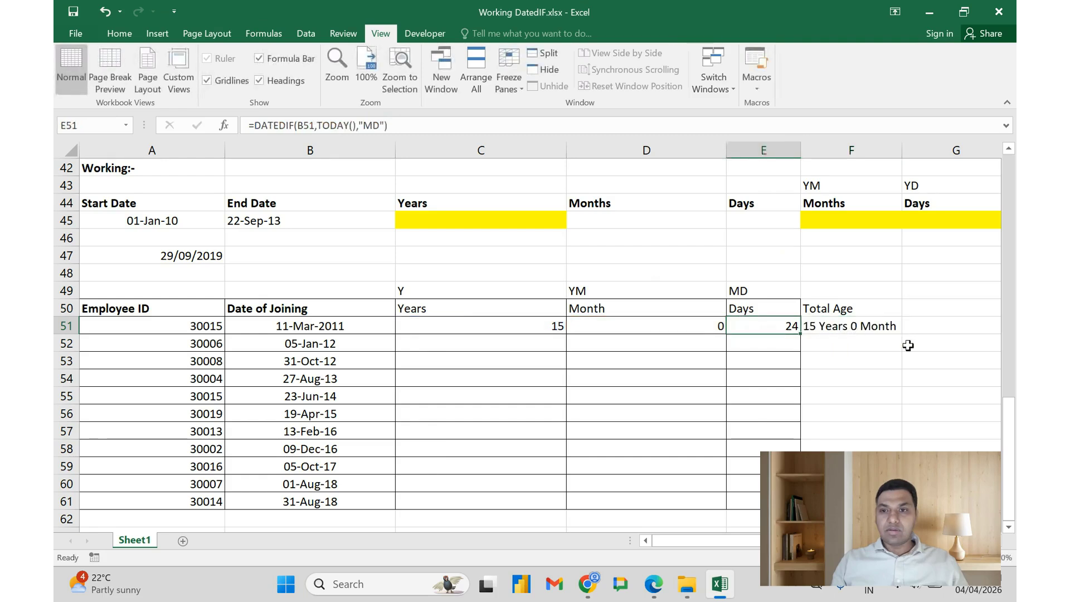
Extend the F51 formula with &E51 followed by the quoted text " Days", and try to enter it.
key(Right)
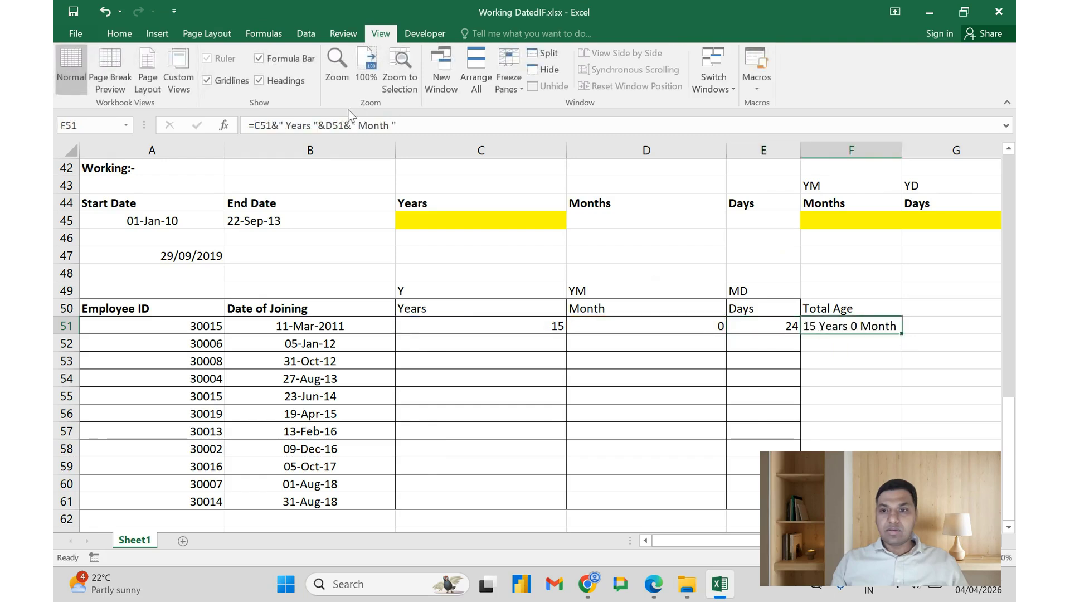
click(409, 125)
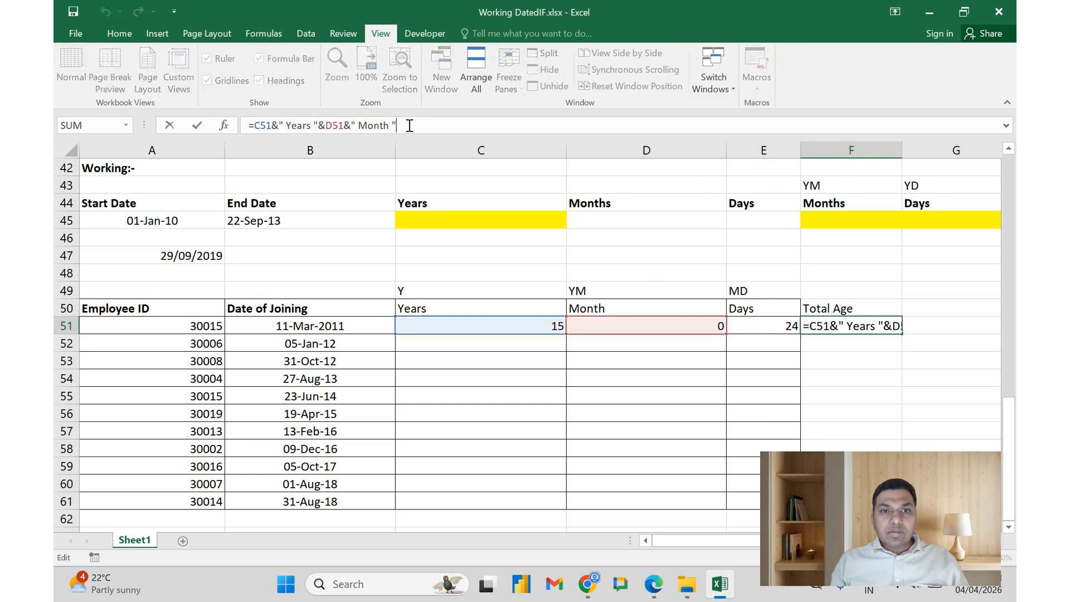
text(&)
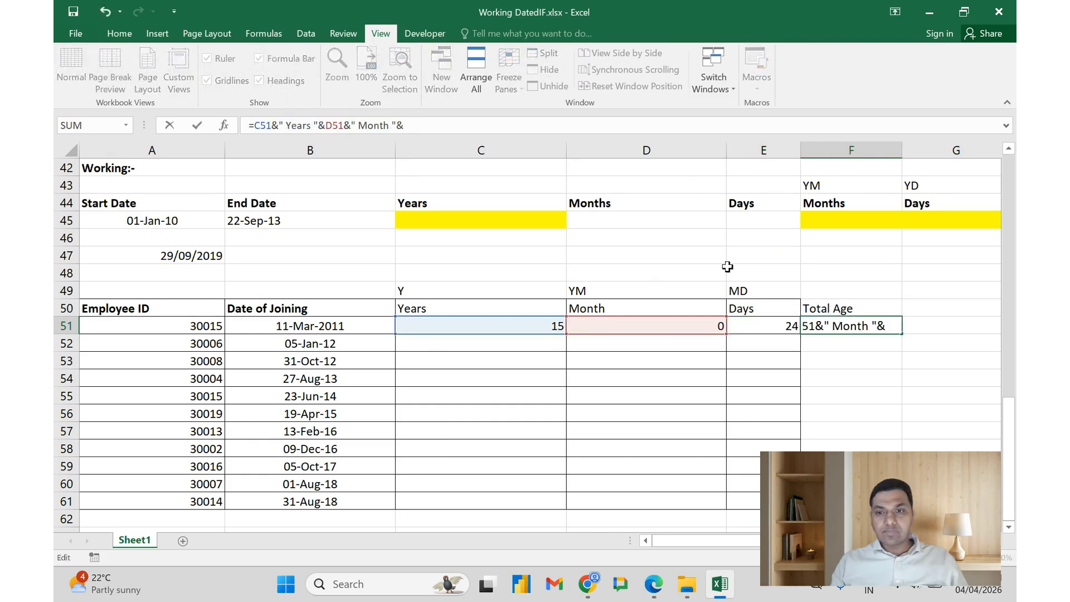
click(761, 327)
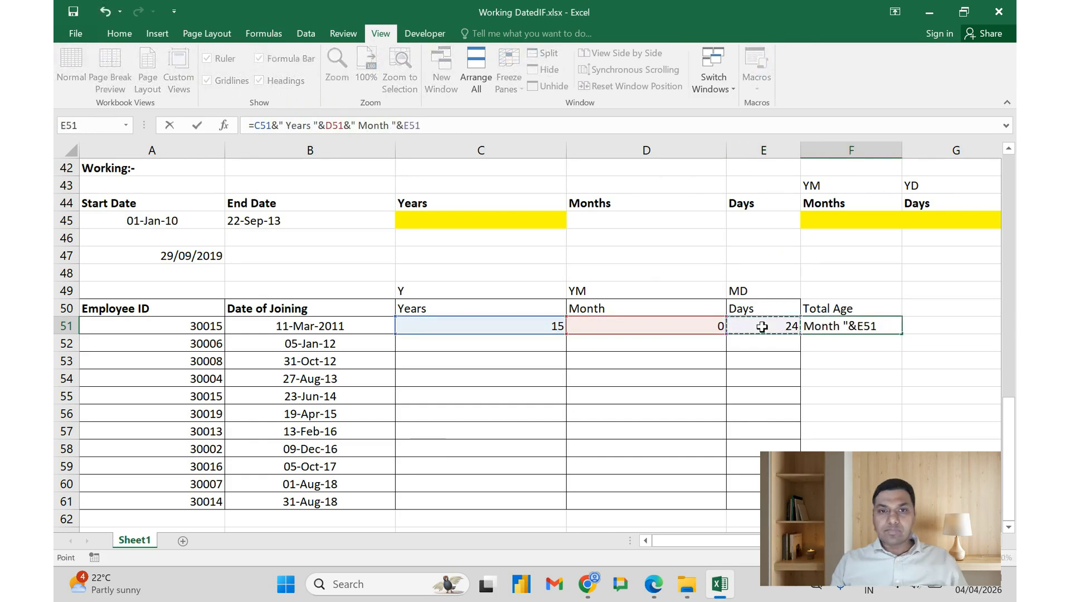
text(")
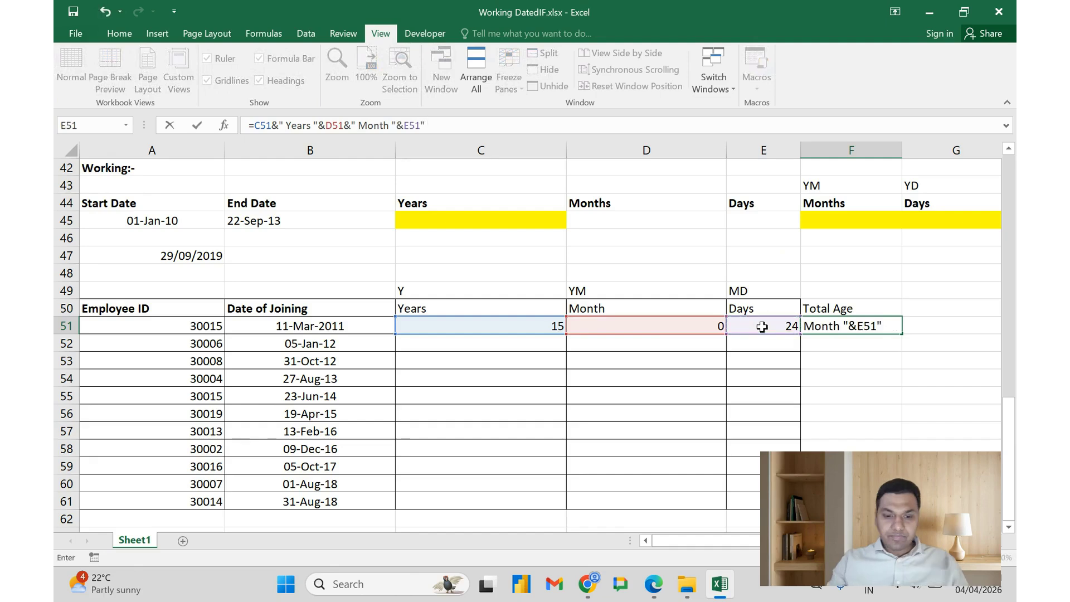
text( Days)
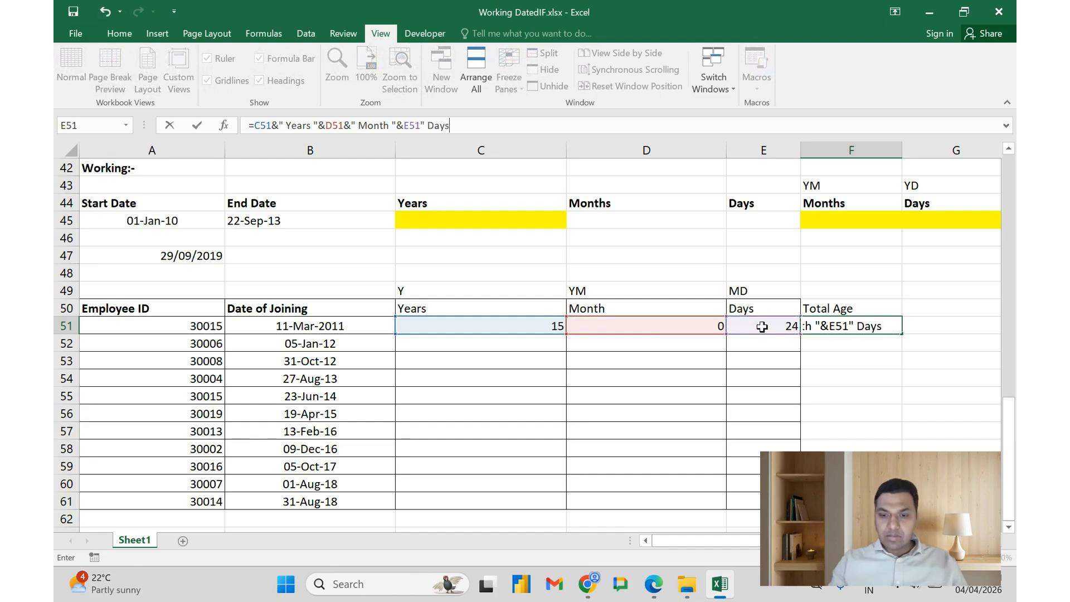
text(")
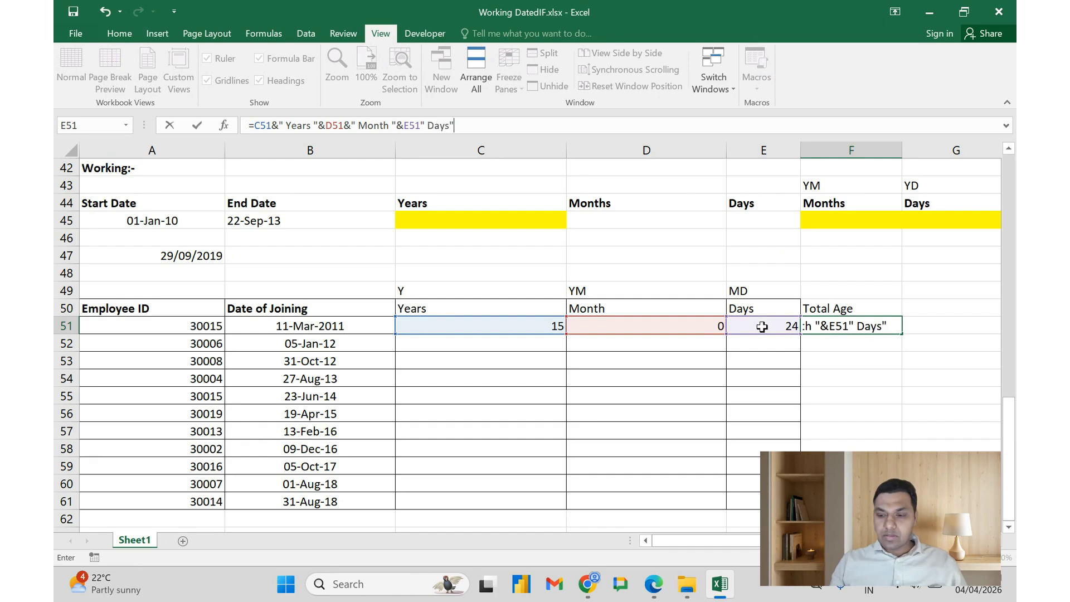
key(Return)
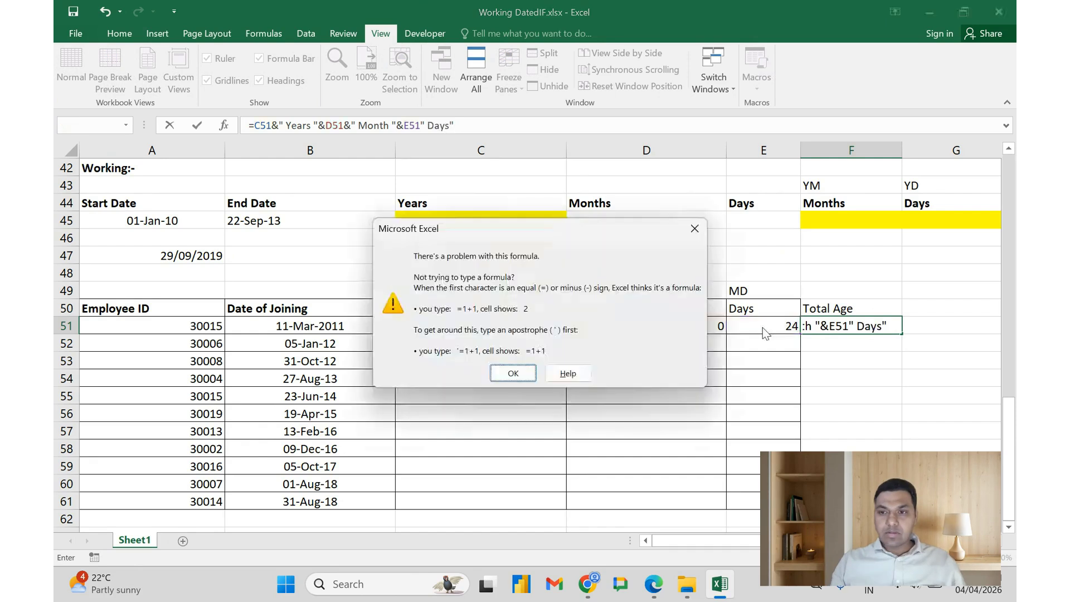
key(Return)
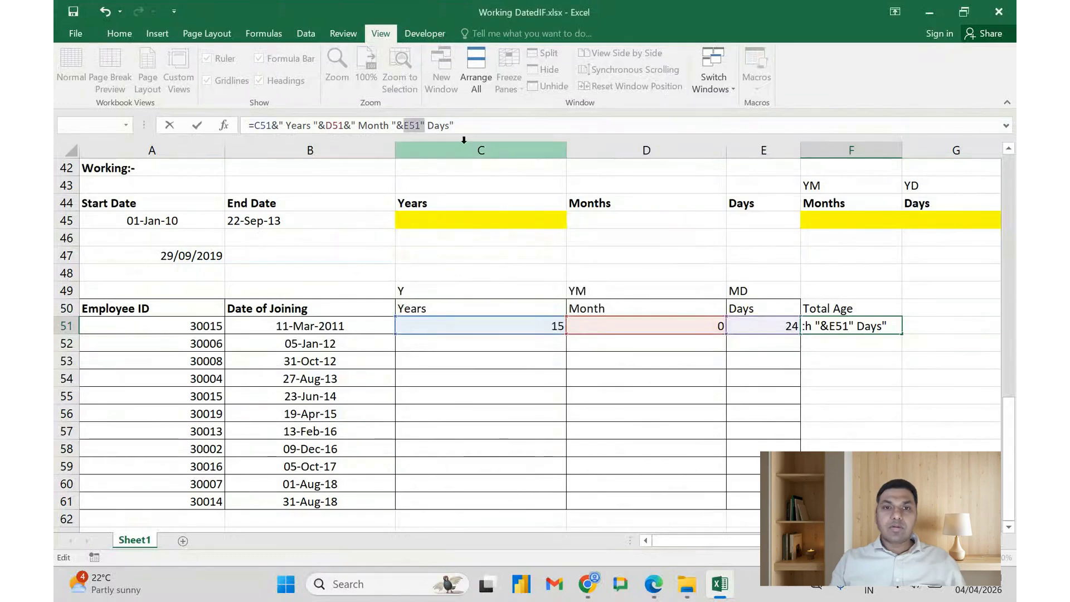
Insert the missing & between E51 and " Days" in the F51 formula and enter it.
click(421, 127)
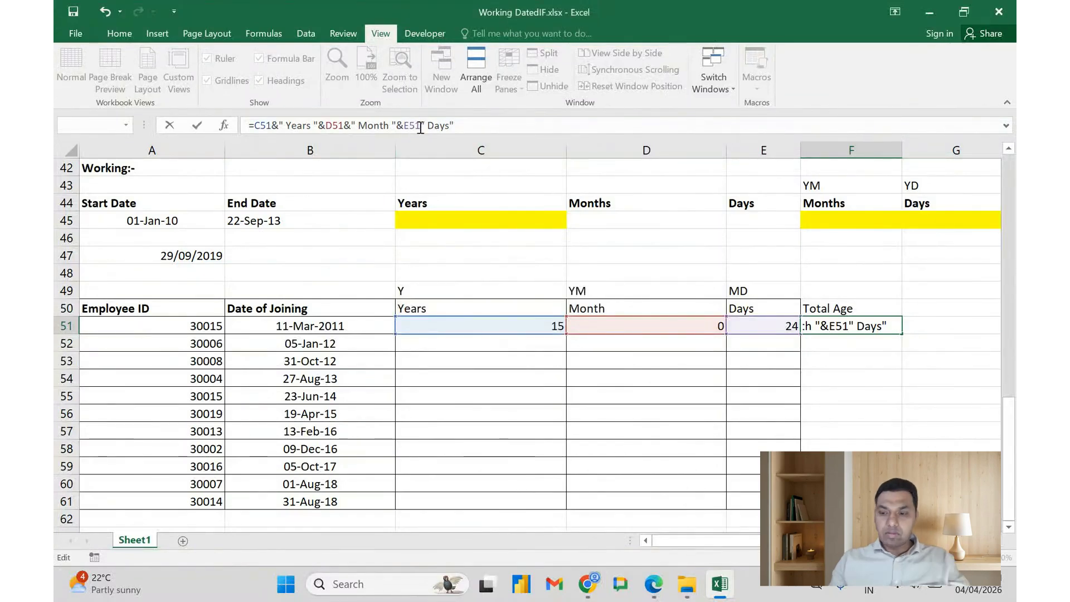
text(&)
key(ctrl+Return)
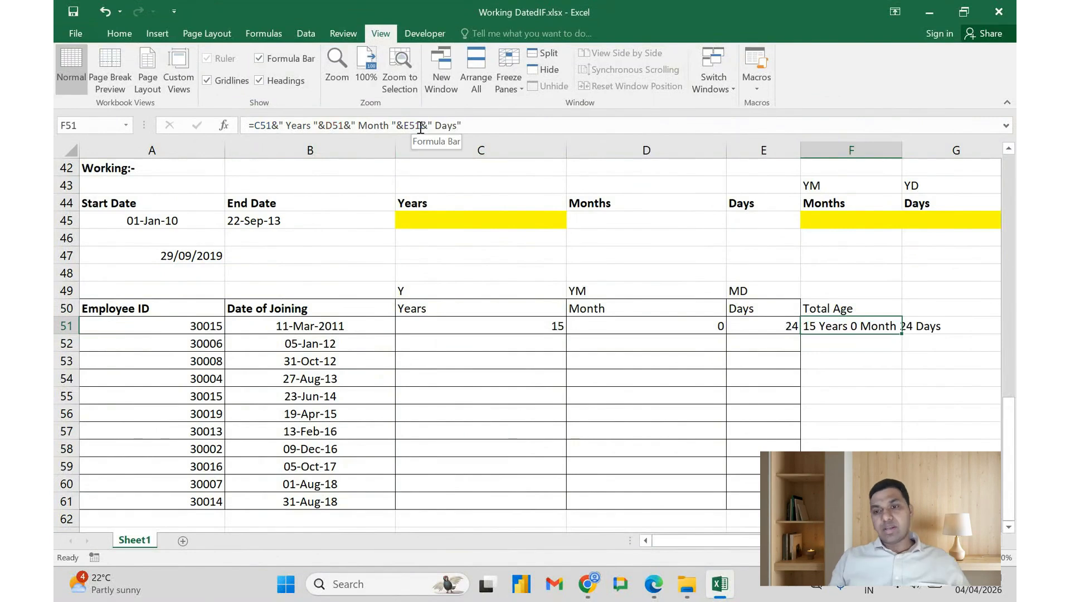
key(Down)
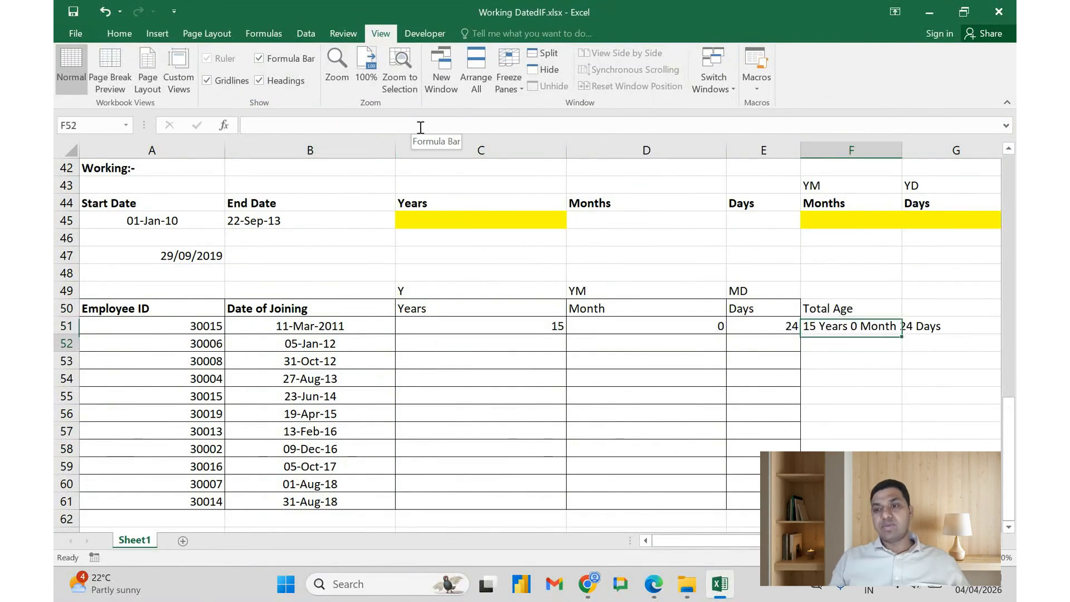
key(Up)
key(Left)
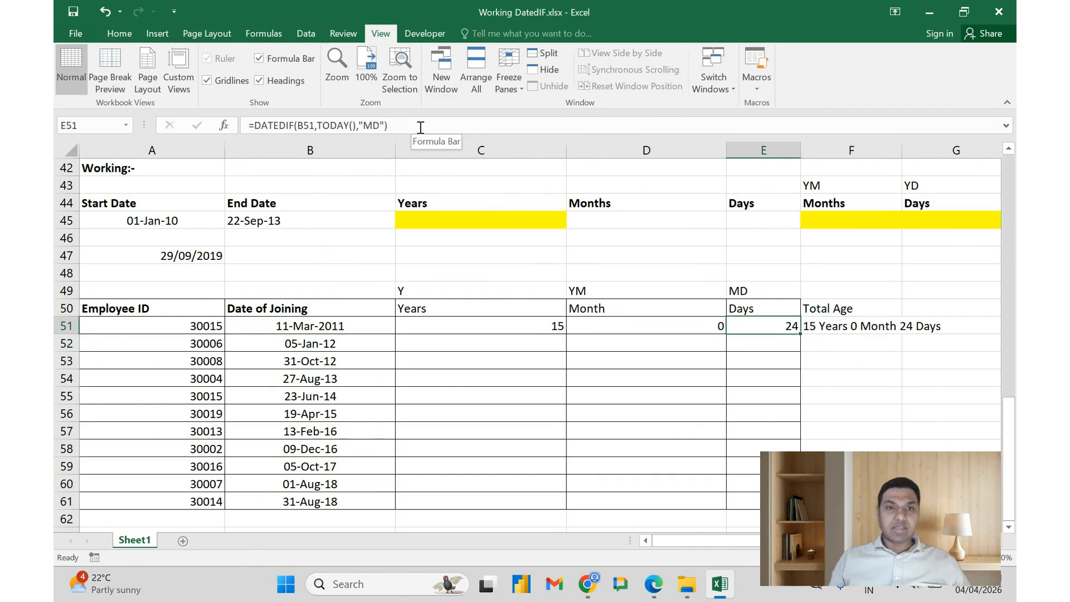
key(Right)
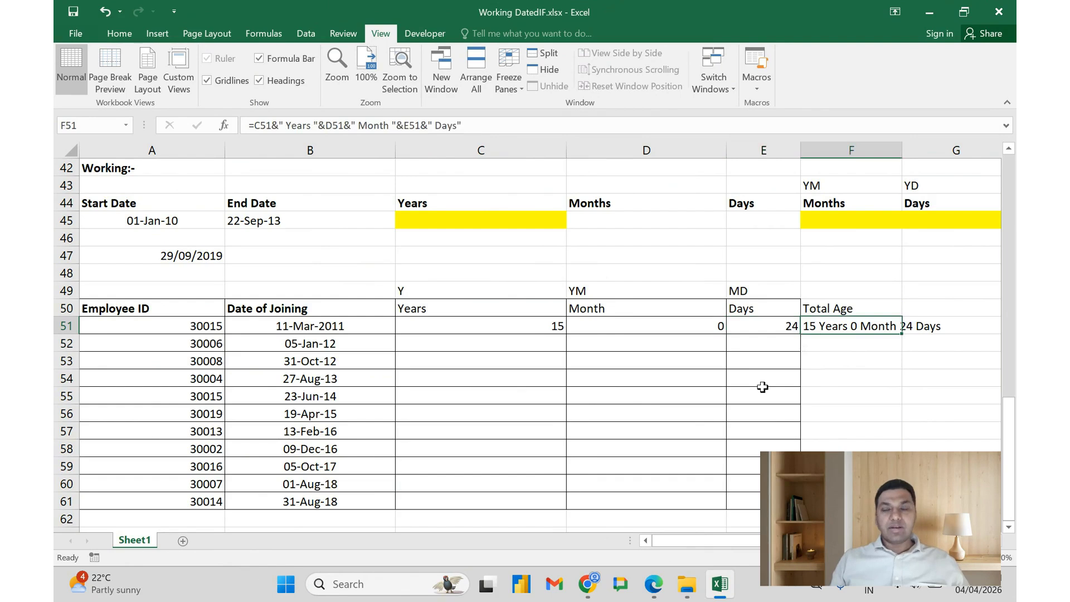
Fill the Years, Month, Days and Total Age formulas from C51:F51 down through row 61.
key(Left)
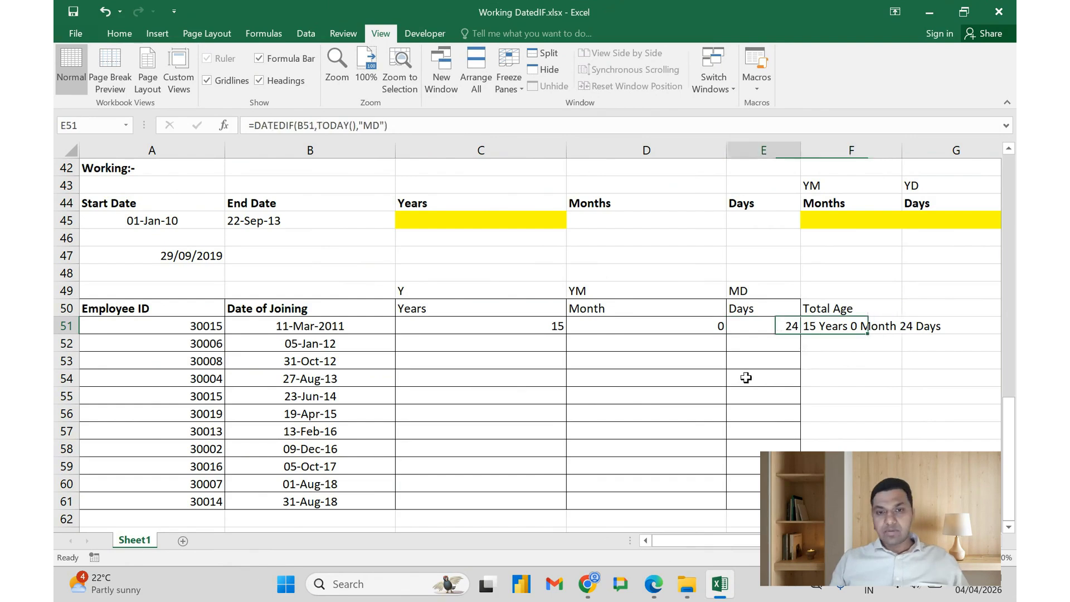
key(Left)
key(Left)
key(shift+Right)
key(shift+Right)
key(shift+Right)
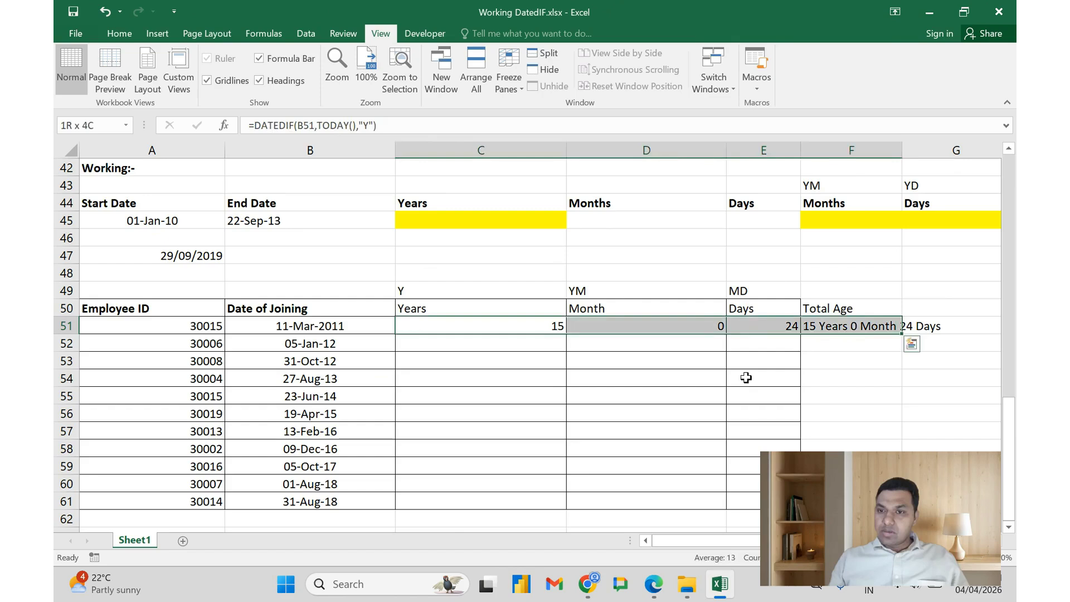
key(shift+Down)
key(shift+Down)
key(shift+Down)
key(shift+Down)
key(shift+Down)
key(shift+Down)
key(shift+Down)
key(shift+Down)
key(shift+Down)
key(shift+Down)
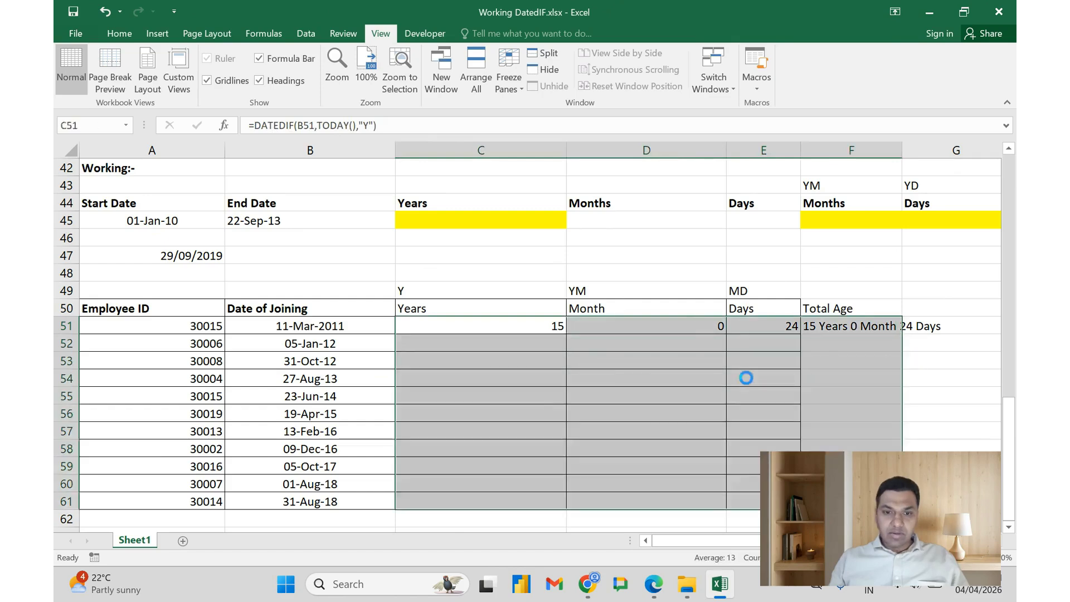
key(Down)
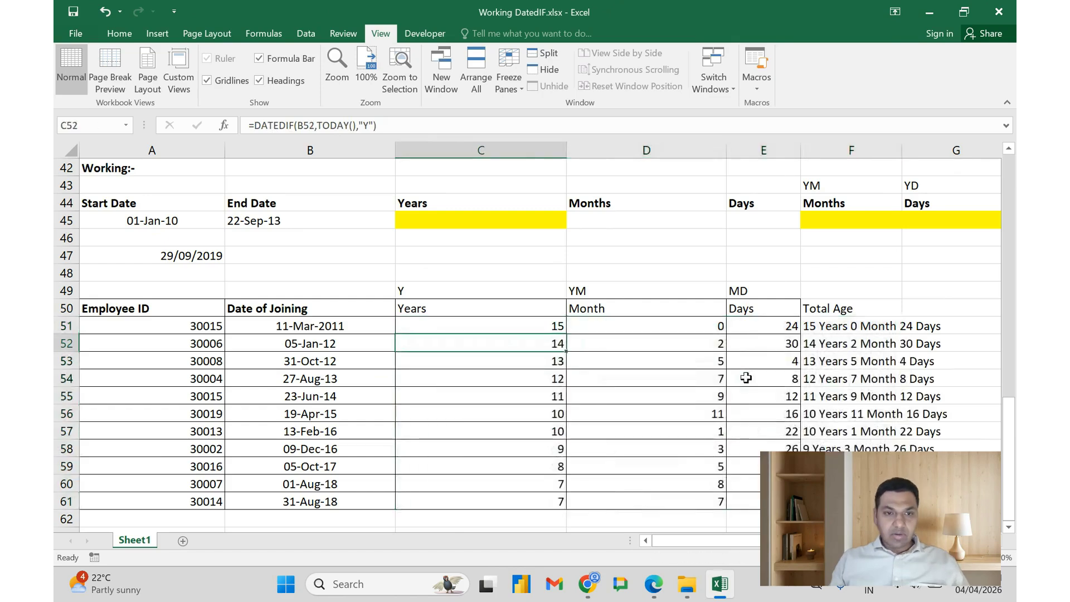